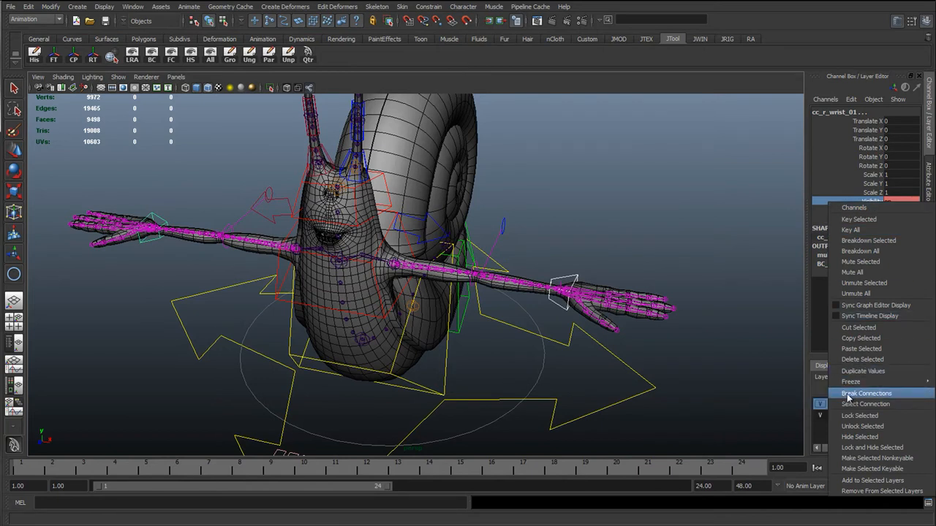
Step: Break the connections on the Visibility attribute of the selected wrist controls
click(866, 393)
Step: Set L Arm IKFK to 1 on the IK/FK control, try rotating the left forearm FK control, and undo the rotation
alt+drag(476, 268, 589, 289)
click(350, 433)
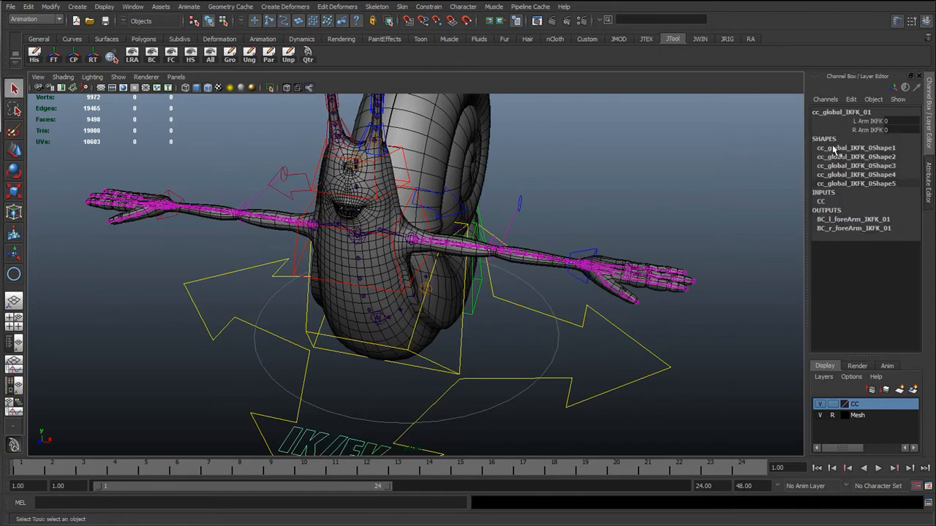
click(869, 121)
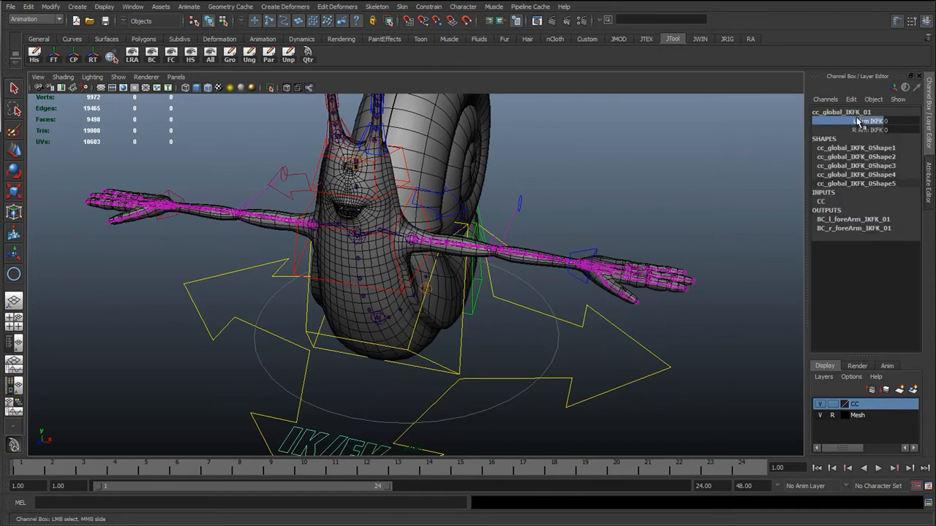
click(556, 252)
key(e)
mouse_move(546, 299)
mouse_down()
mouse_move(493, 303)
mouse_move(533, 292)
mouse_up()
key(ctrl+z)
key(q)
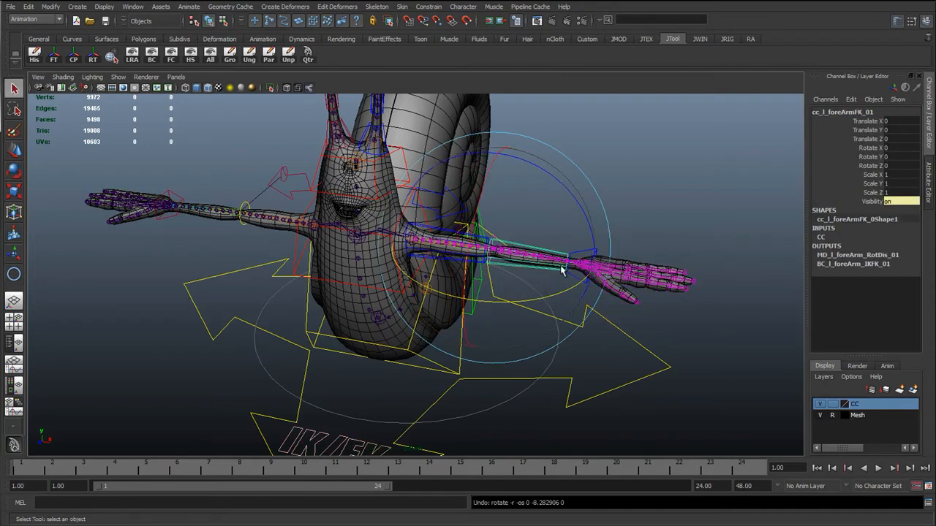
Step: Try rotating the left wrist control in FK mode and undo back to the IK/FK control selection
click(594, 255)
key(e)
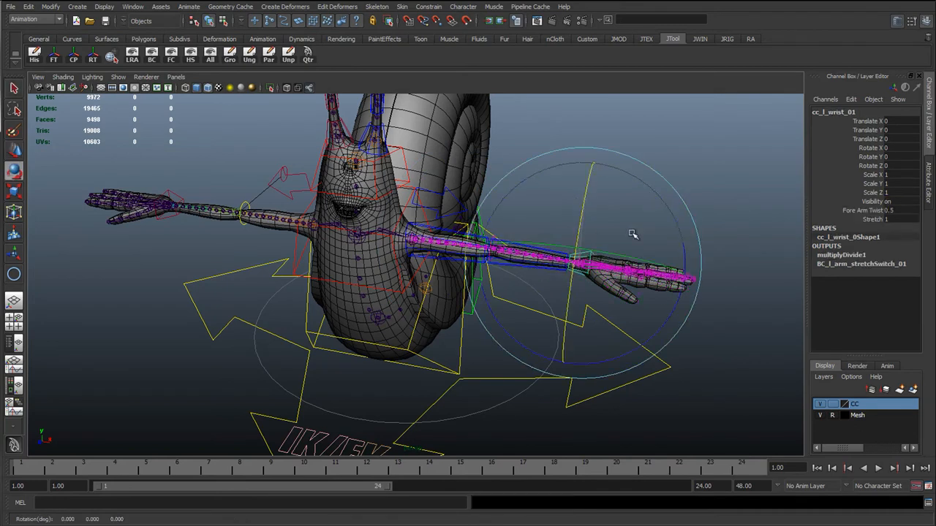
drag(632, 234, 600, 184)
key(ctrl+z)
key(ctrl+z)
key(ctrl+z)
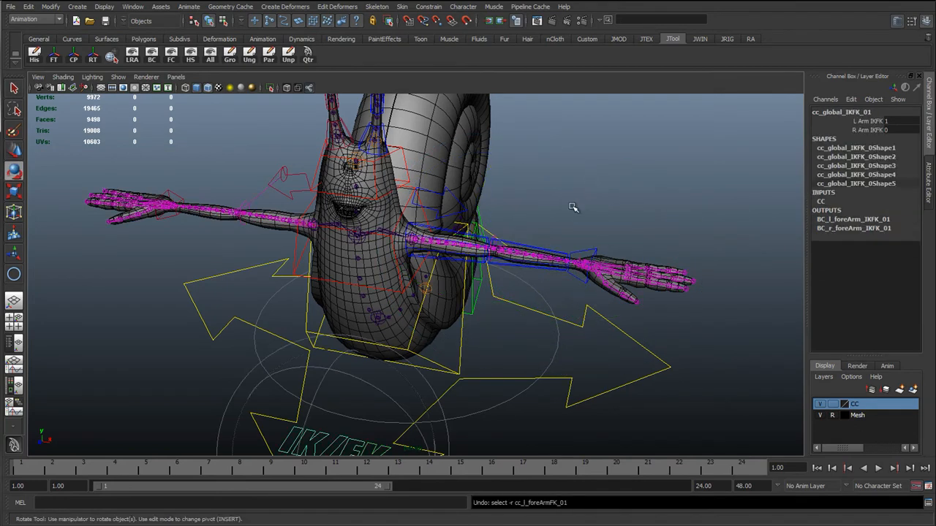
Step: Check the left and right wrist controls with the arms in IK mode, and clear the selection
key(q)
click(595, 229)
click(591, 263)
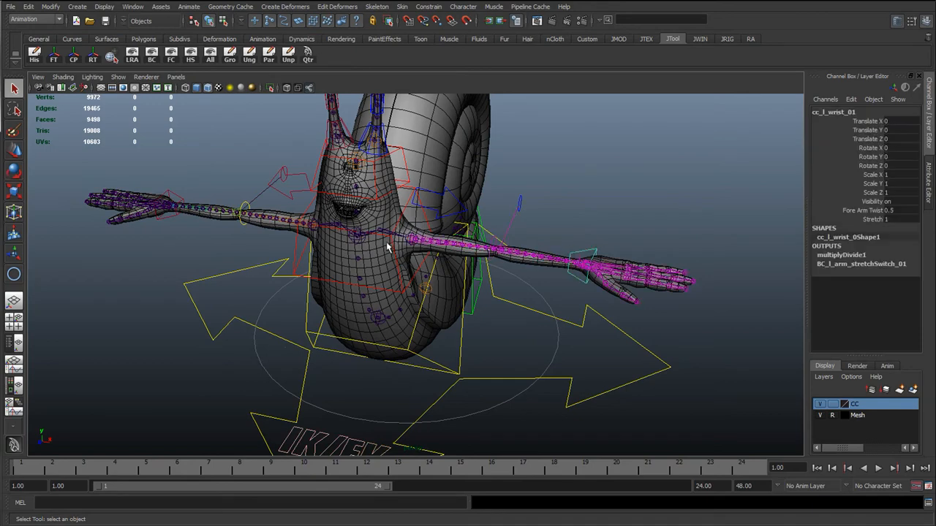
alt+drag(231, 224, 234, 226)
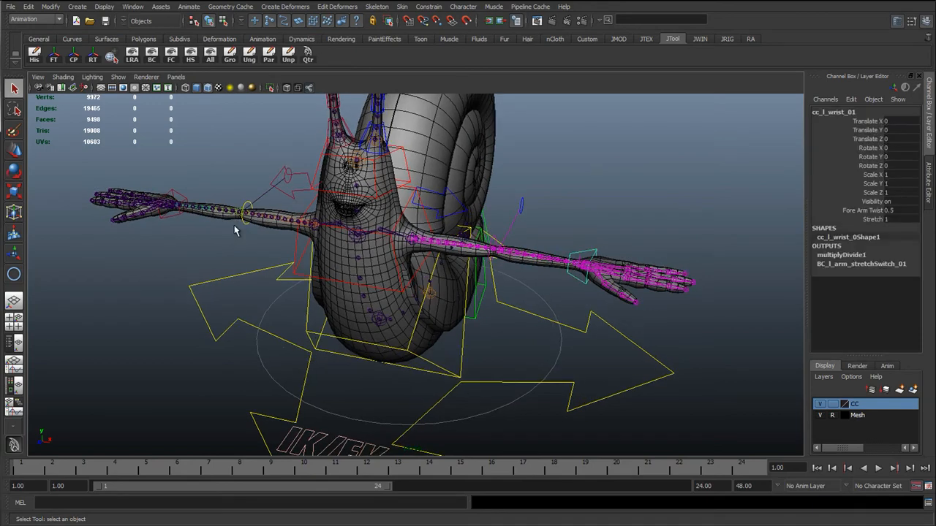
click(183, 197)
click(613, 230)
Step: Examine the left hand's finger joints up close, with the index finger's base joint selected and the Move tool active
alt+right_drag(610, 243, 634, 232)
alt+middle_drag(633, 234, 242, 286)
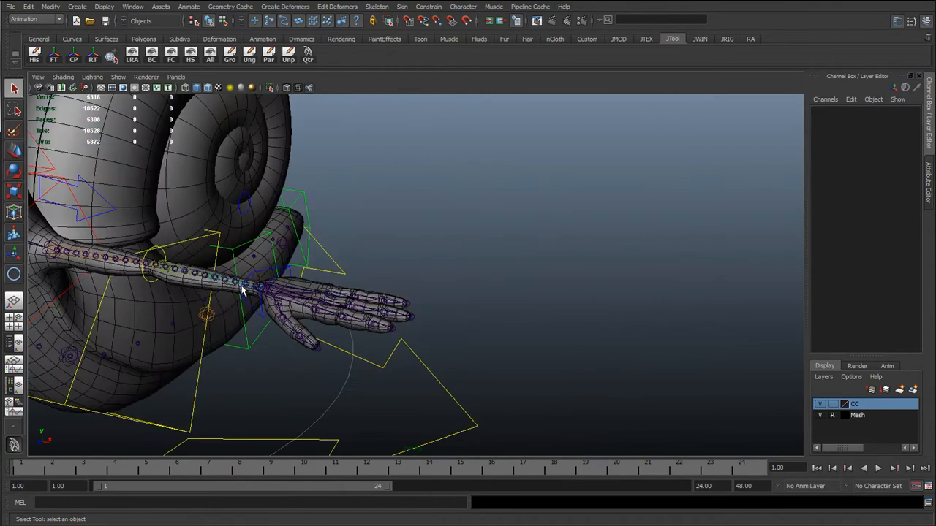
alt+drag(242, 290, 351, 278)
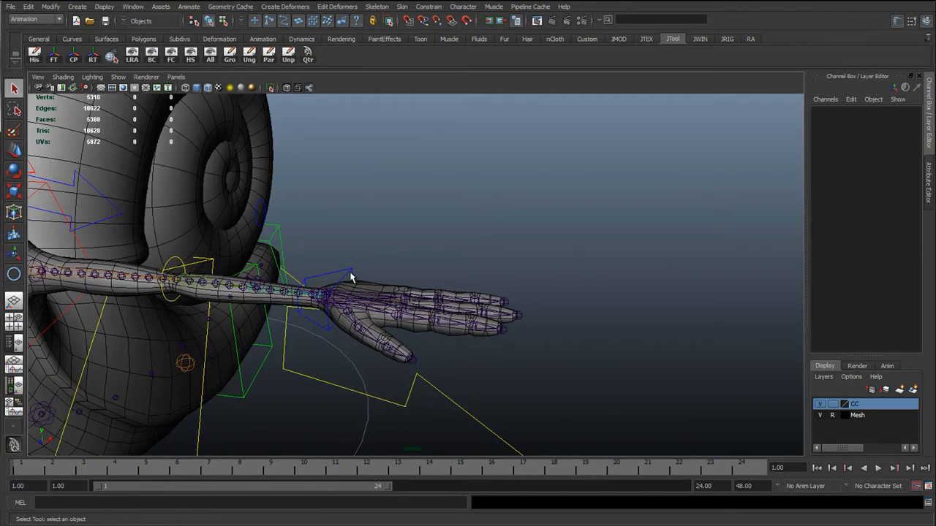
click(359, 289)
alt+right_drag(413, 290, 491, 340)
click(432, 308)
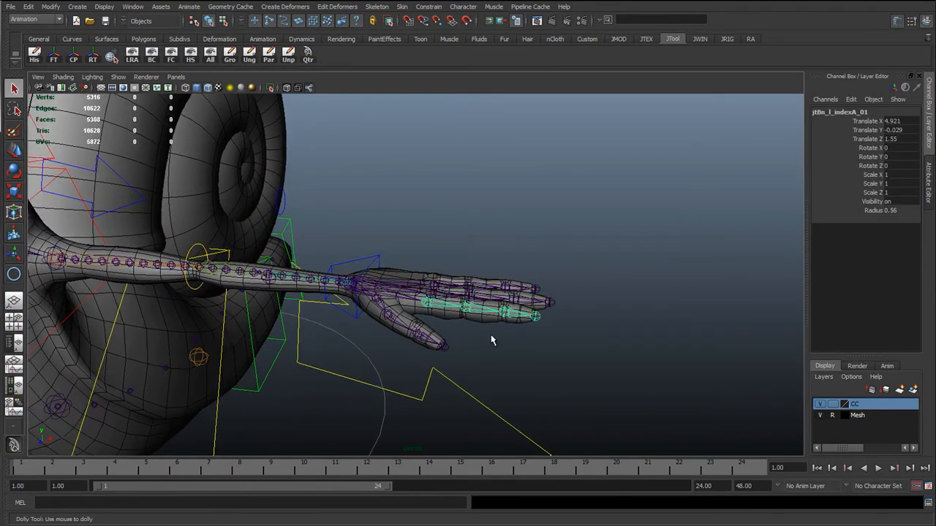
alt+drag(491, 340, 442, 312)
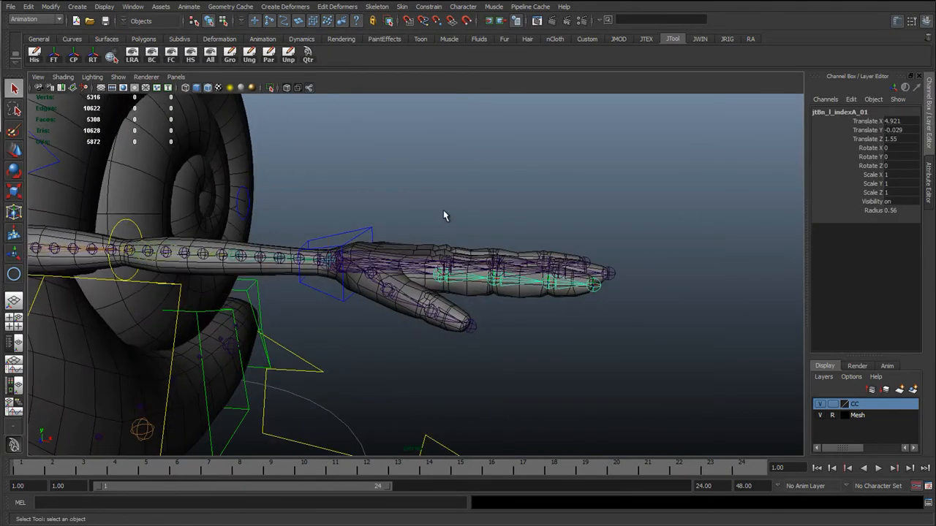
alt+drag(437, 255, 485, 264)
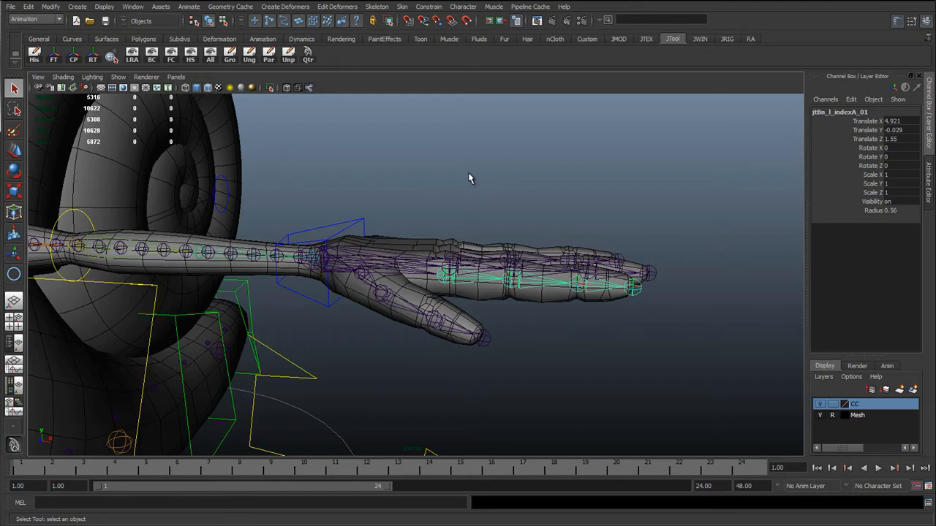
alt+drag(468, 178, 346, 212)
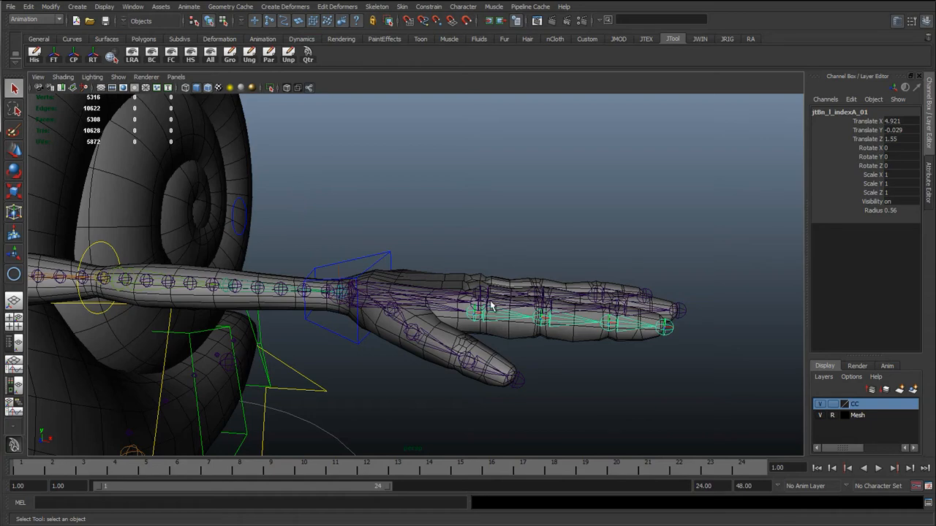
key(w)
alt+drag(473, 272, 452, 314)
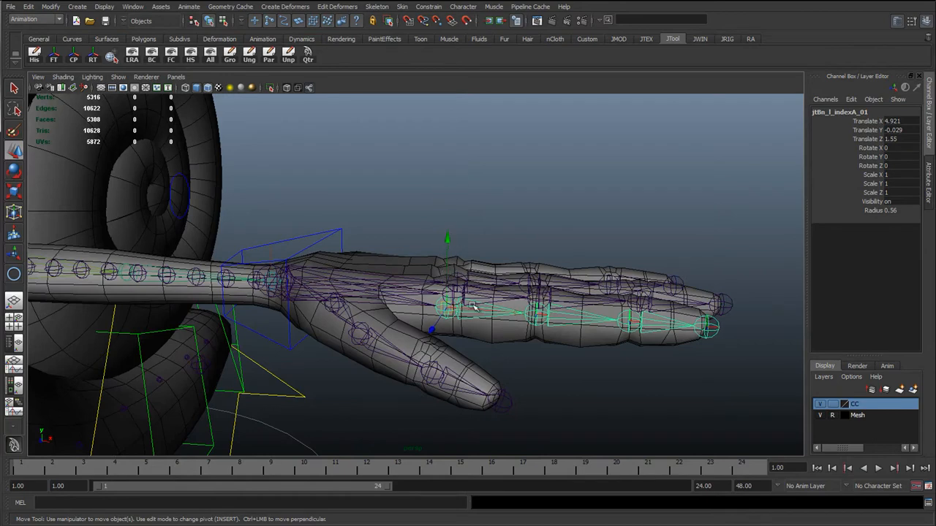
alt+drag(475, 307, 449, 293)
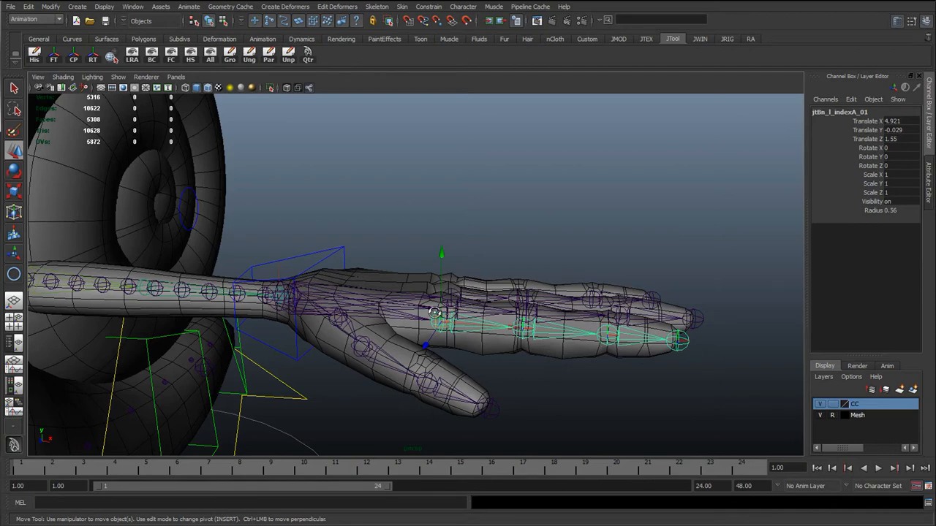
alt+drag(435, 313, 419, 314)
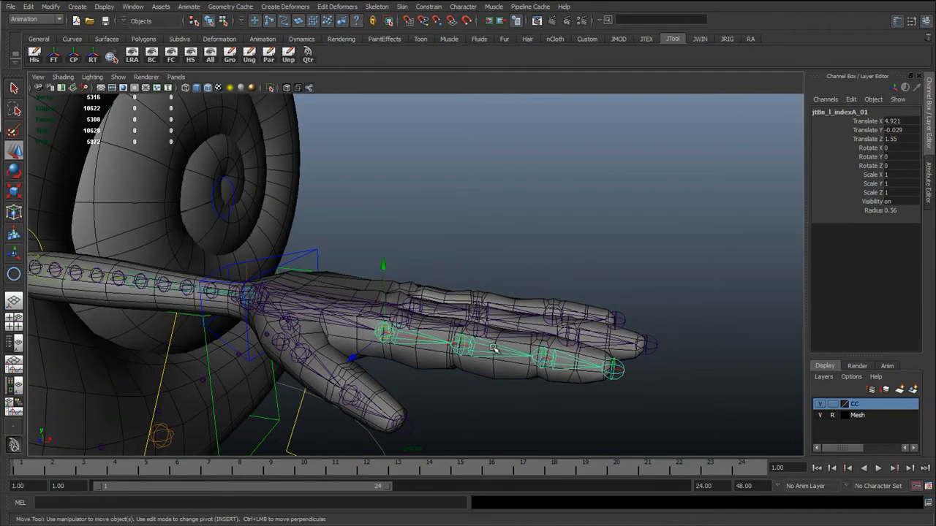
alt+drag(520, 343, 516, 332)
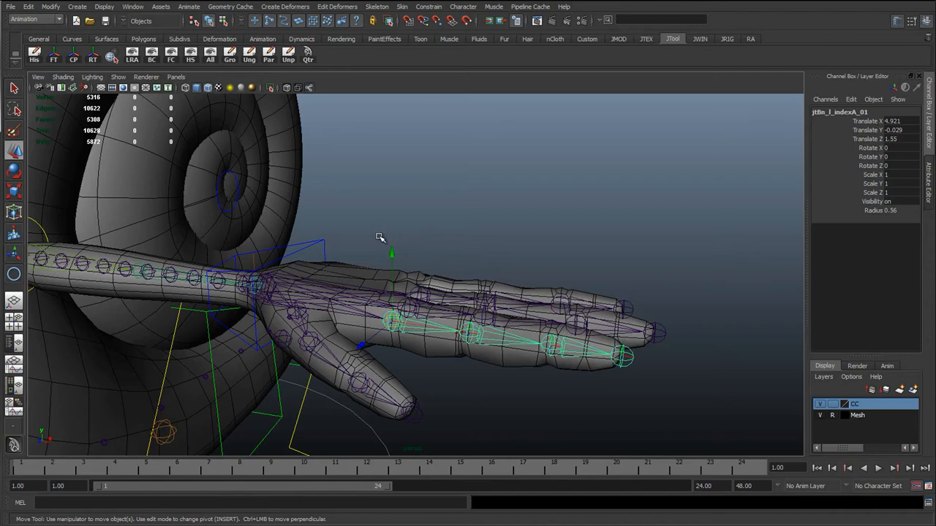
Step: Select the left wrist control and review its channels and its placement around the hand
click(304, 250)
alt+drag(329, 261, 766, 244)
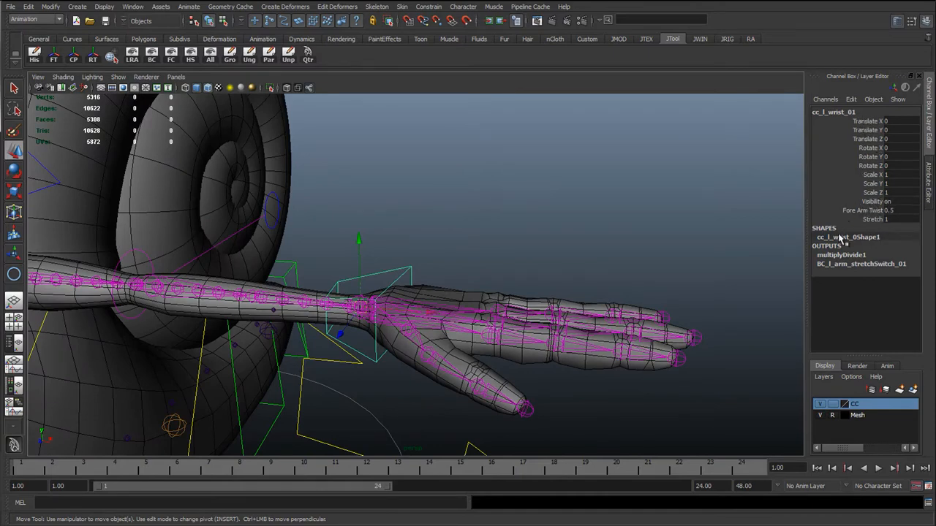
alt+middle_drag(533, 242, 587, 247)
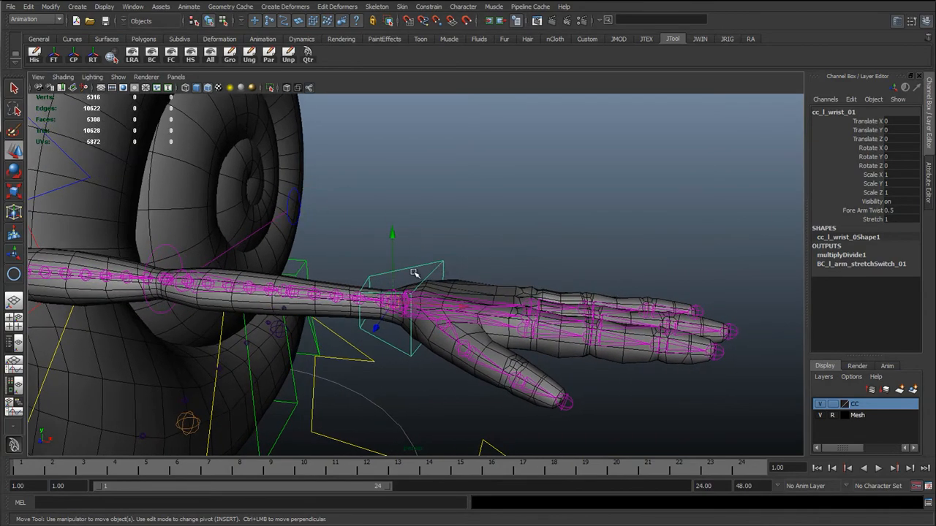
scroll(436, 311, down, 6)
scroll(410, 307, up, 4)
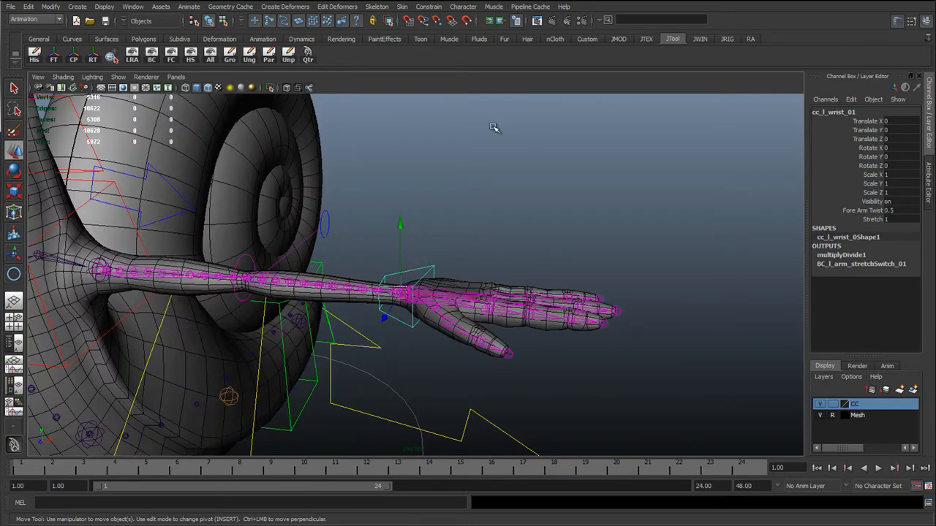
scroll(428, 349, down, 6)
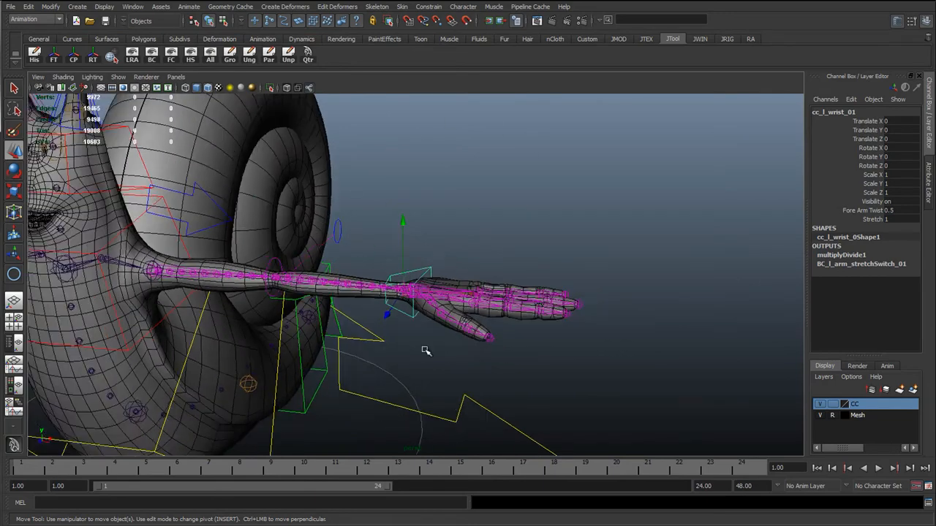
Step: Show the grid and create a polygon platonic solid snapped to the grid at X 20, Z 26
click(144, 38)
alt+drag(282, 173, 223, 268)
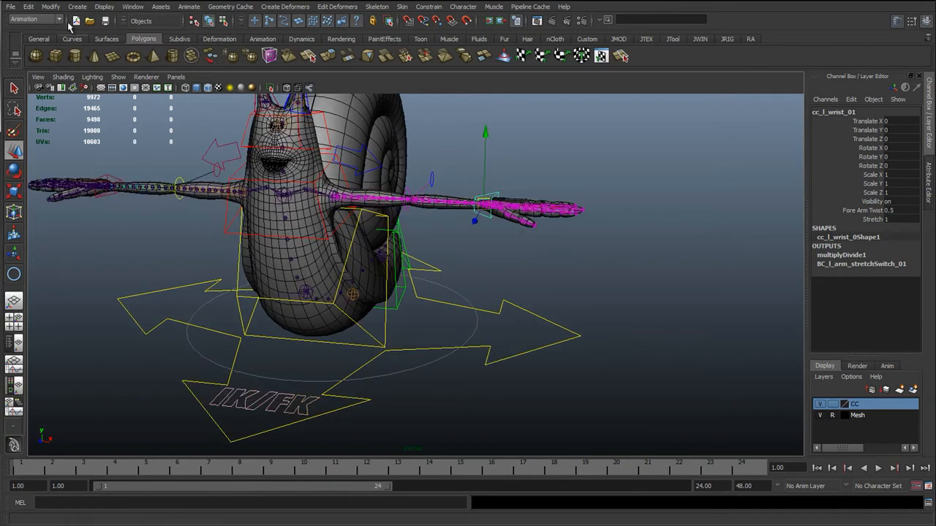
click(76, 7)
mouse_move(104, 35)
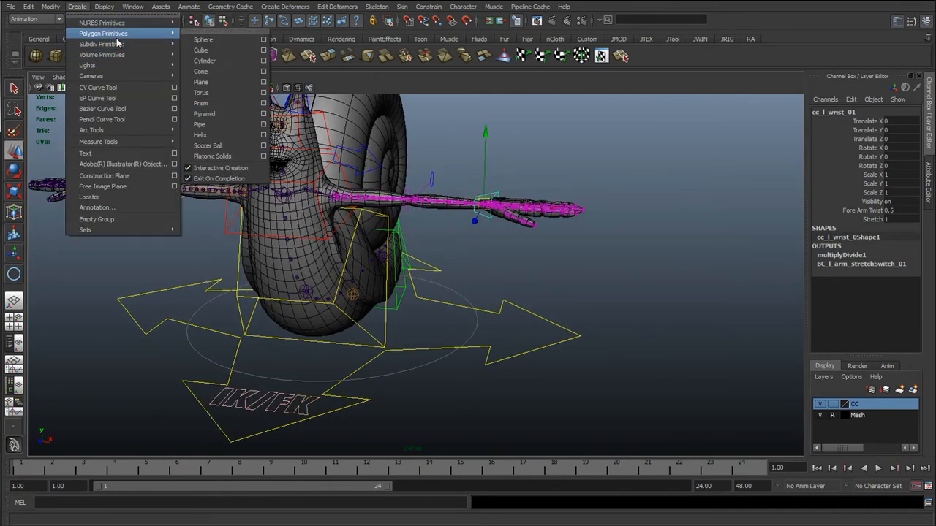
click(242, 159)
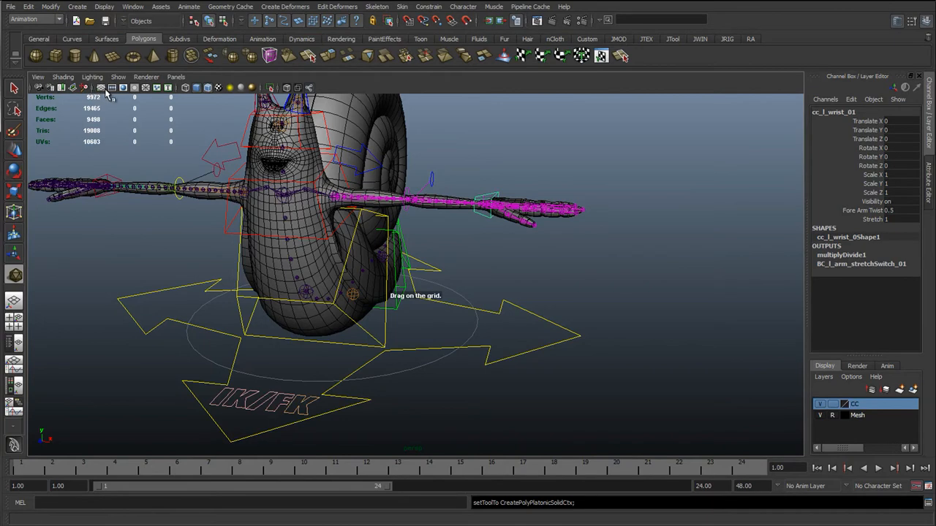
click(101, 88)
alt+drag(366, 219, 292, 248)
alt+middle_drag(293, 224, 291, 191)
alt+right_drag(291, 191, 291, 288)
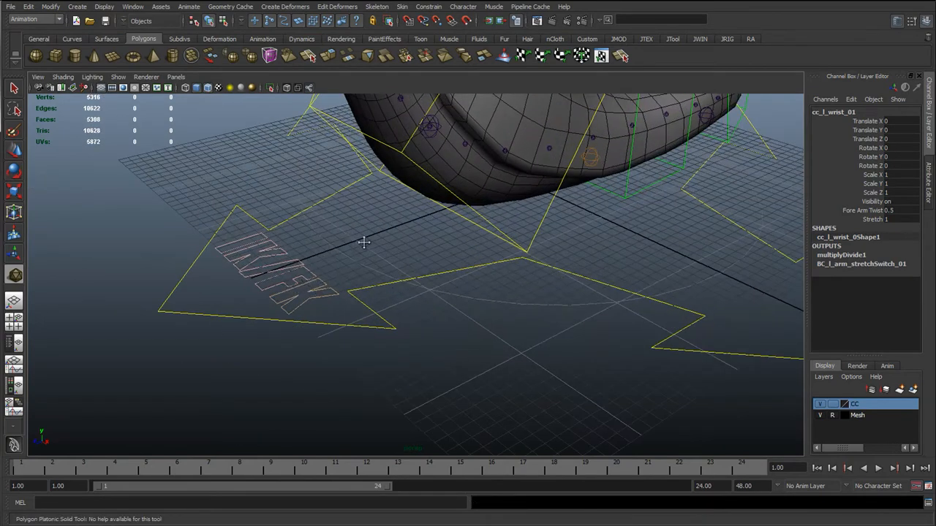
alt+middle_drag(364, 242, 388, 266)
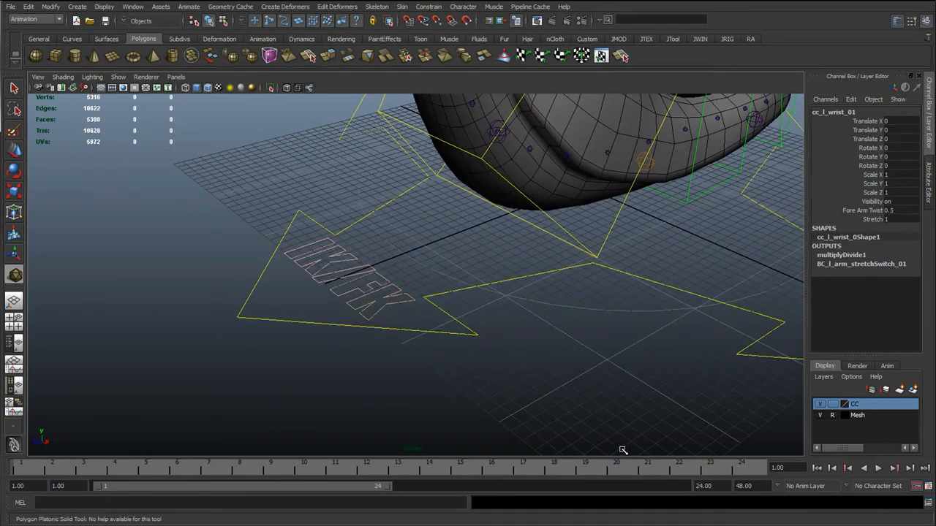
alt+middle_drag(547, 390, 403, 290)
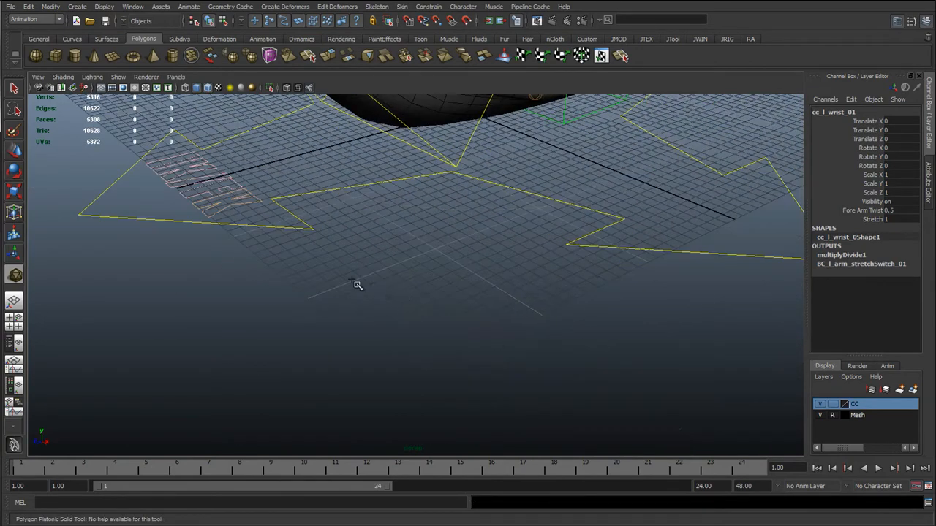
key(x)
click(356, 282)
alt+drag(369, 286, 426, 284)
scroll(412, 268, down, 10)
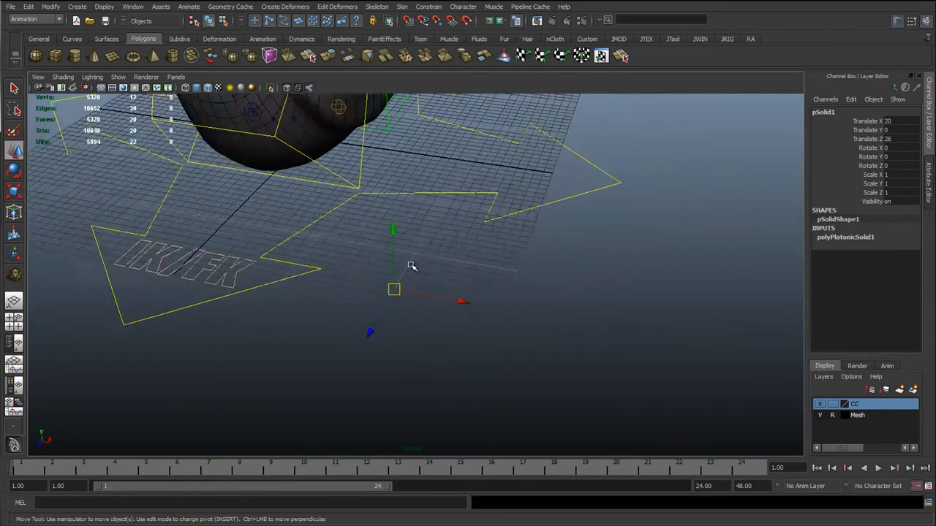
Step: Set the platonic solid's Radius to 1 in its polyPlatonicSolid1 input
click(846, 238)
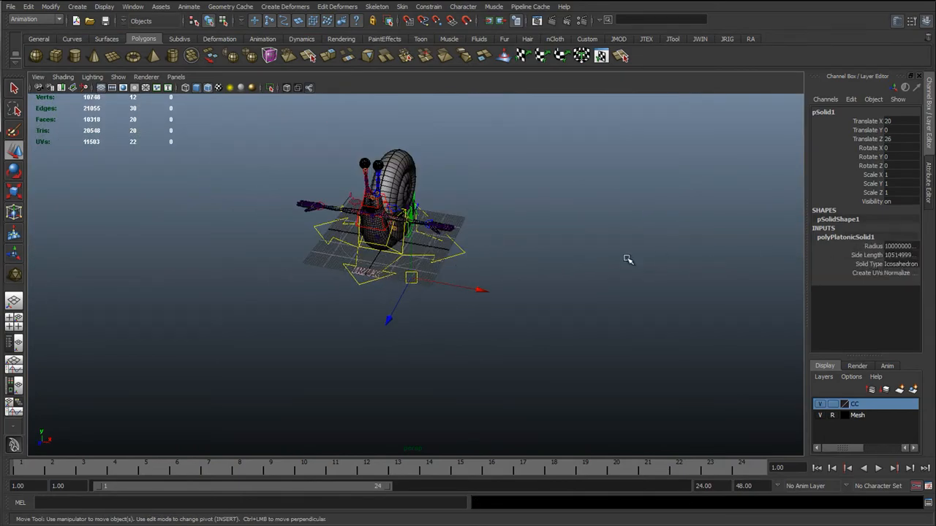
scroll(428, 299, up, 10)
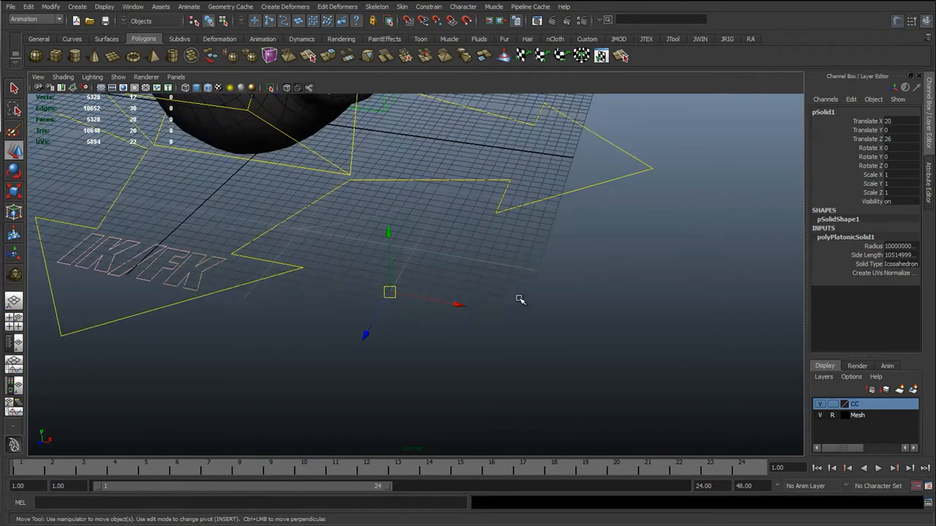
double_click(900, 247)
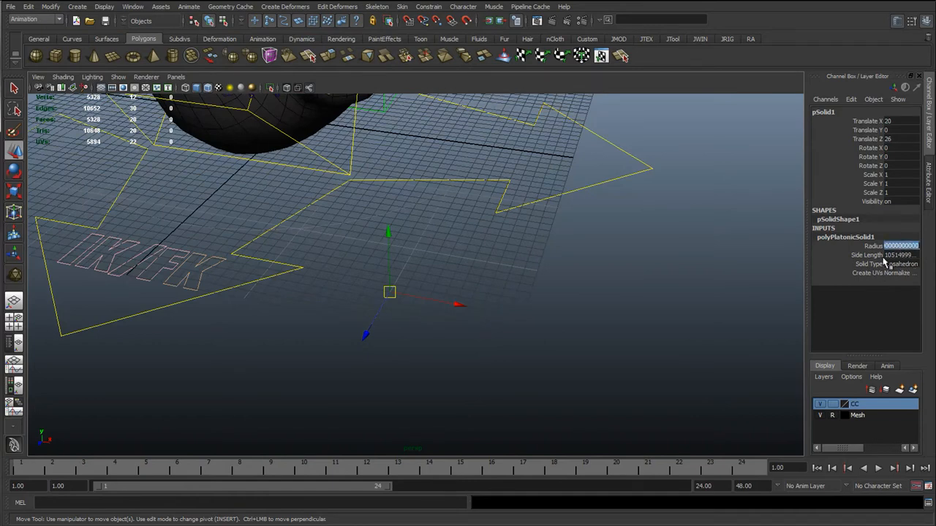
text(1)
key(Return)
Step: Scale the platonic solid uniformly to about 4.23
scroll(564, 317, up, 5)
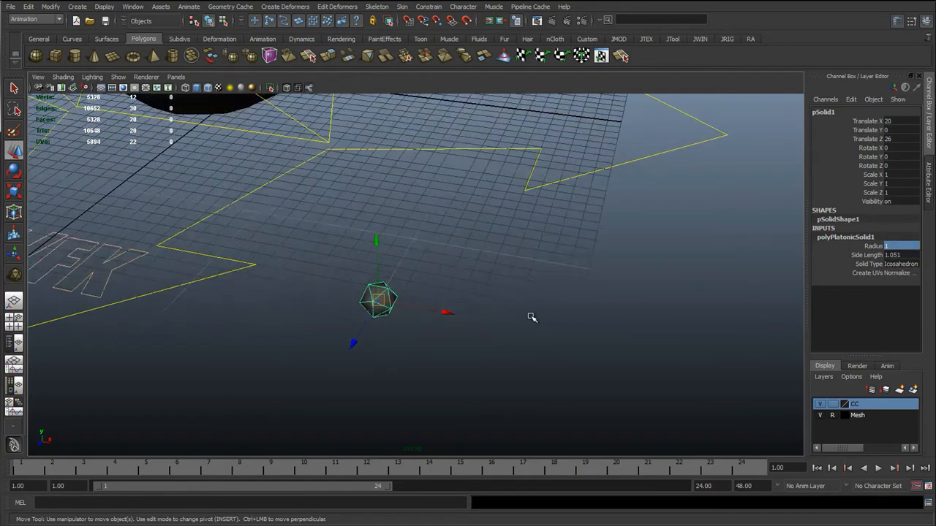
key(r)
middle_drag(519, 326, 638, 346)
key(w)
scroll(476, 337, down, 5)
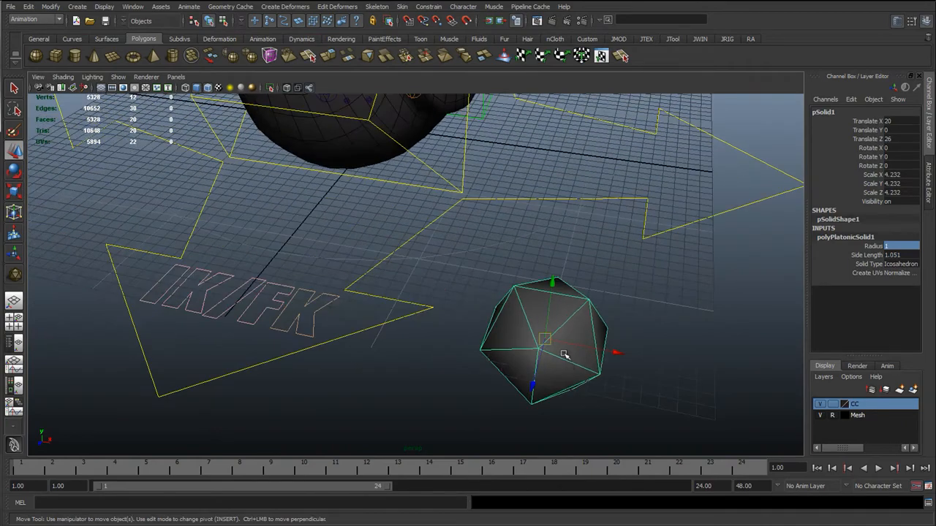
Step: In the front view, move the platonic solid above the snail's eyes to Translate X 0, Translate Y 61
key(space)
click(482, 333)
scroll(477, 330, down, 3)
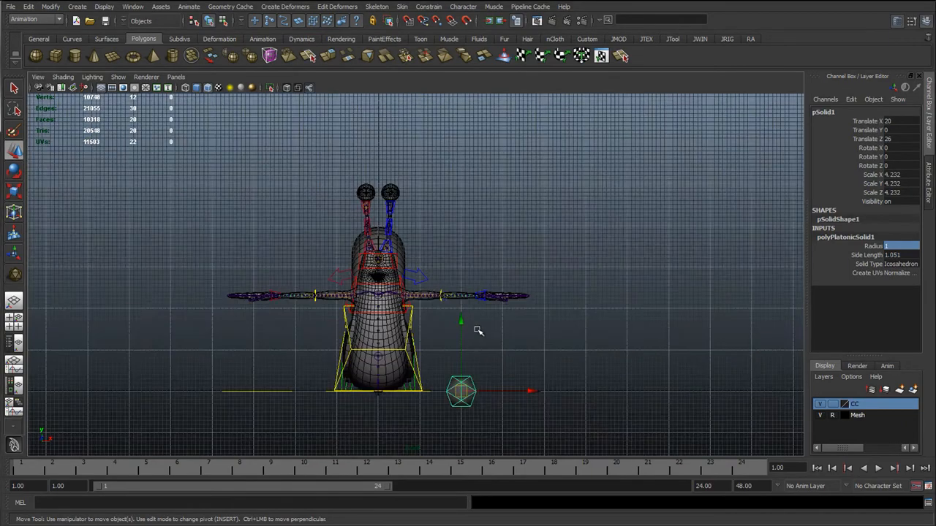
drag(469, 399, 378, 138)
alt+middle_drag(378, 138, 378, 351)
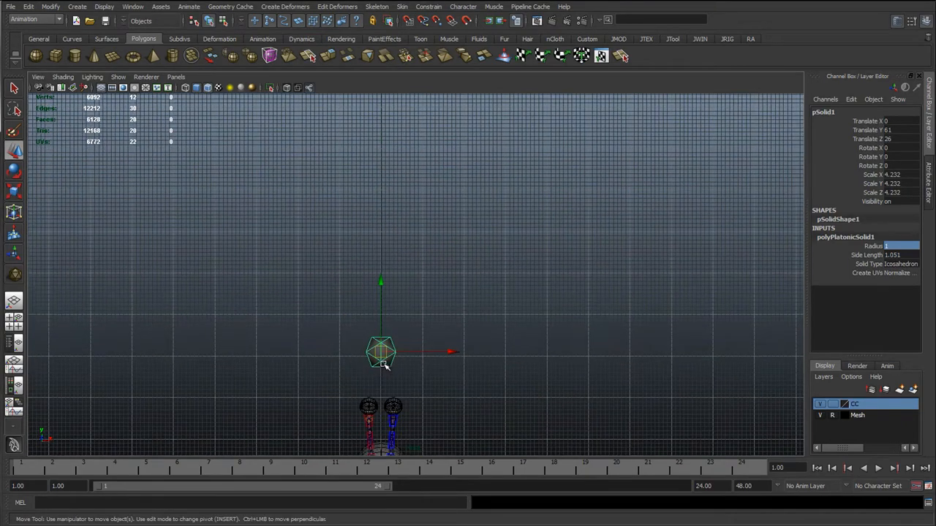
Step: In the front view, move the platonic solid up to Translate Y 70, snapped to the grid, and return to the perspective view
scroll(401, 220, up, 3)
alt+middle_drag(401, 220, 416, 77)
key(x)
drag(364, 284, 411, 201)
key(space)
scroll(430, 230, down, 5)
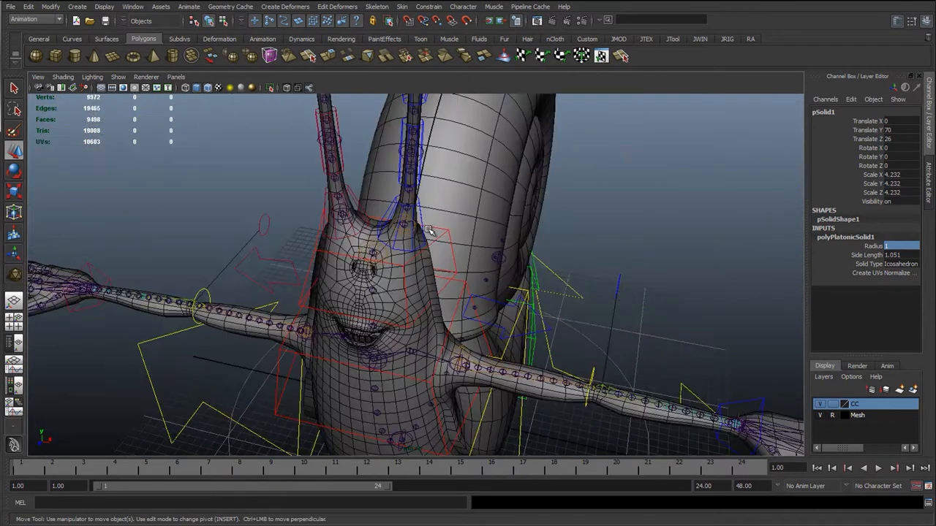
Step: Turn off Wireframe on Shaded in the perspective view and clear the Script Editor history
key(f)
click(252, 232)
scroll(405, 286, down, 6)
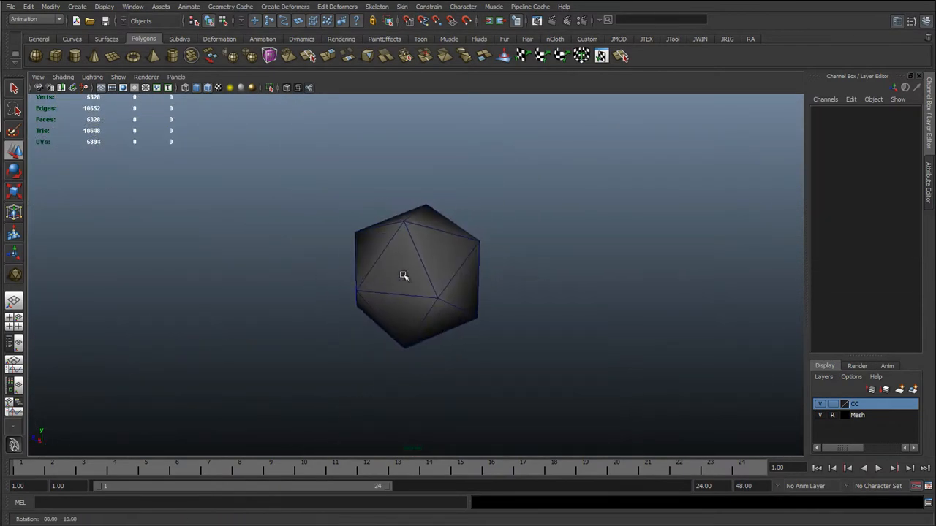
alt+drag(388, 298, 424, 322)
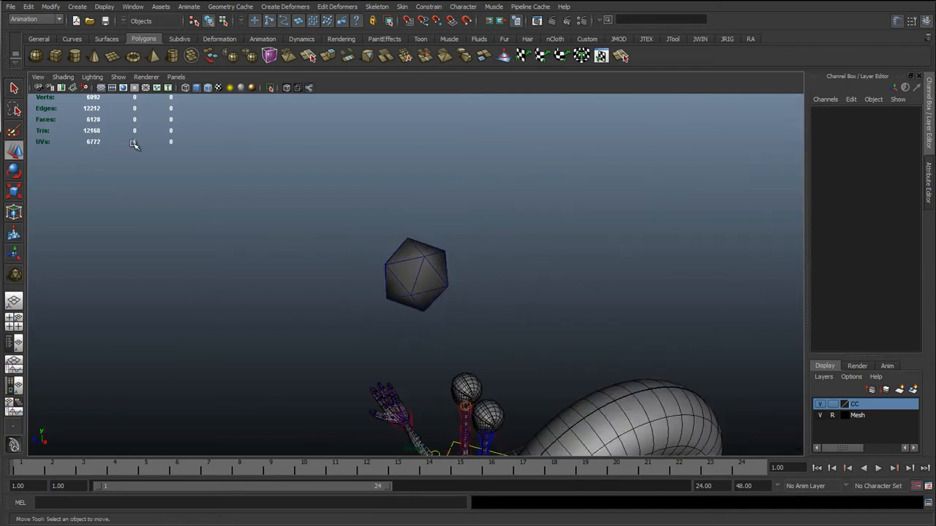
click(63, 77)
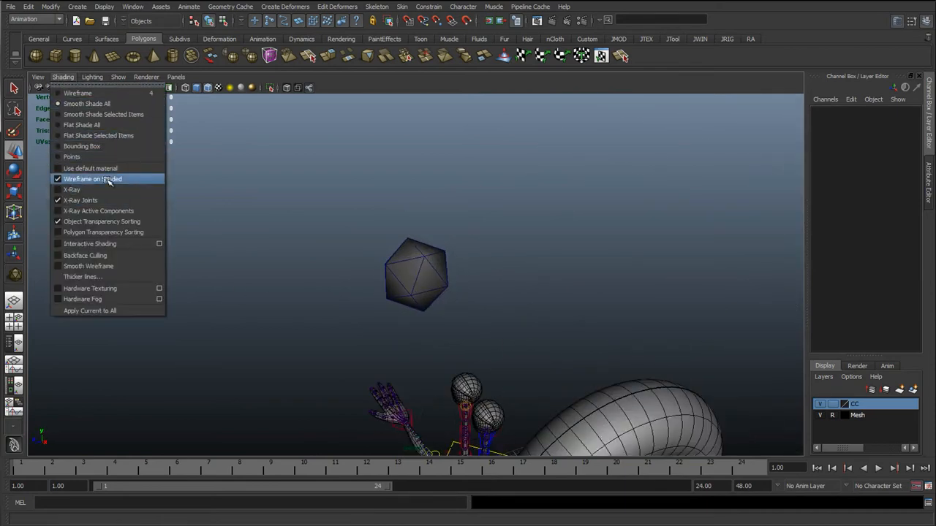
click(74, 181)
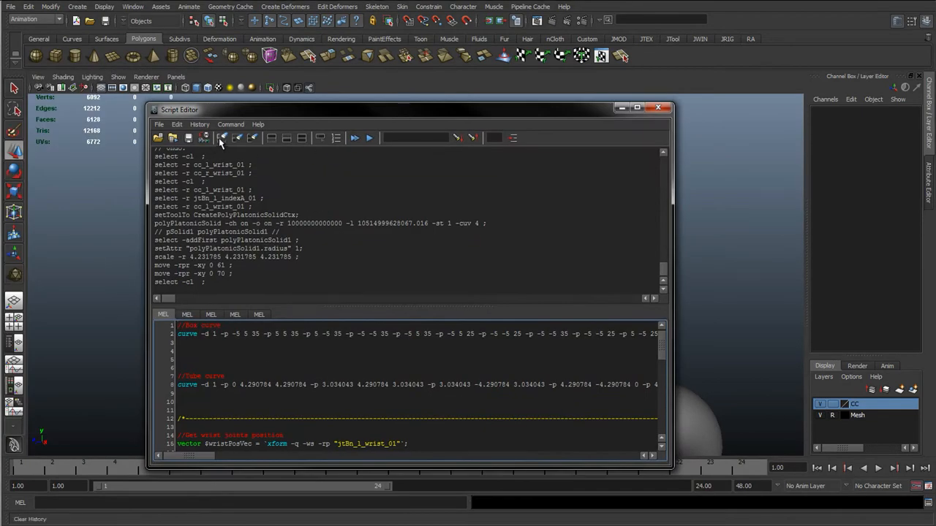
click(223, 139)
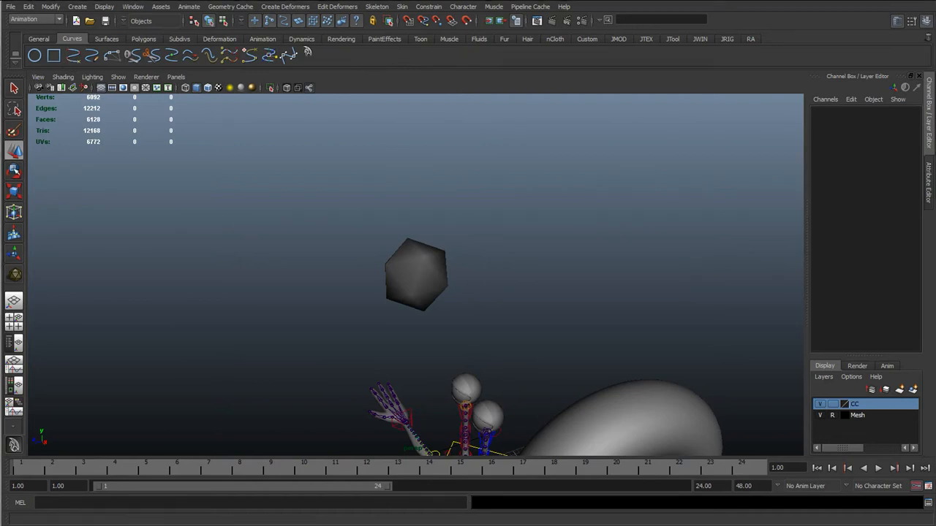
Step: Activate the EP Curve tool with curve degree 1 Linear and turn on snapping to points
double_click(73, 58)
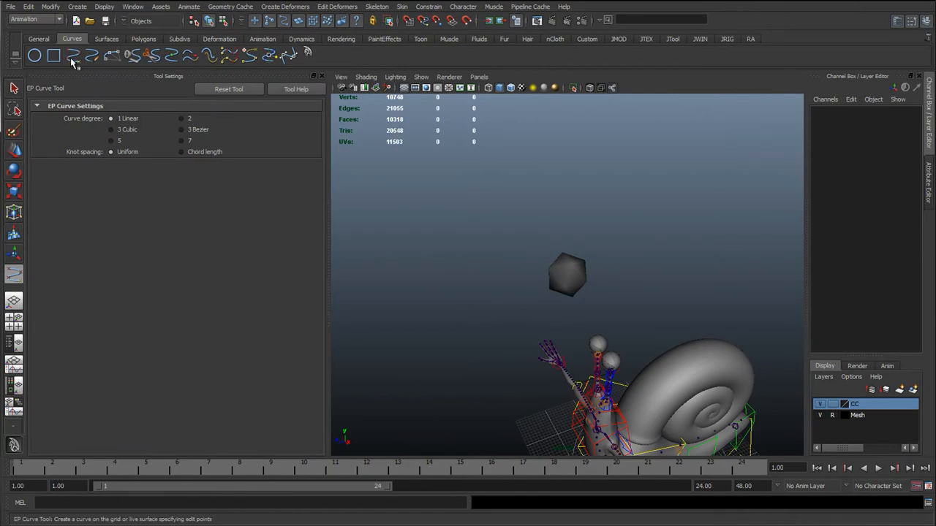
click(321, 77)
alt+right_drag(417, 260, 510, 266)
alt+middle_drag(400, 251, 344, 238)
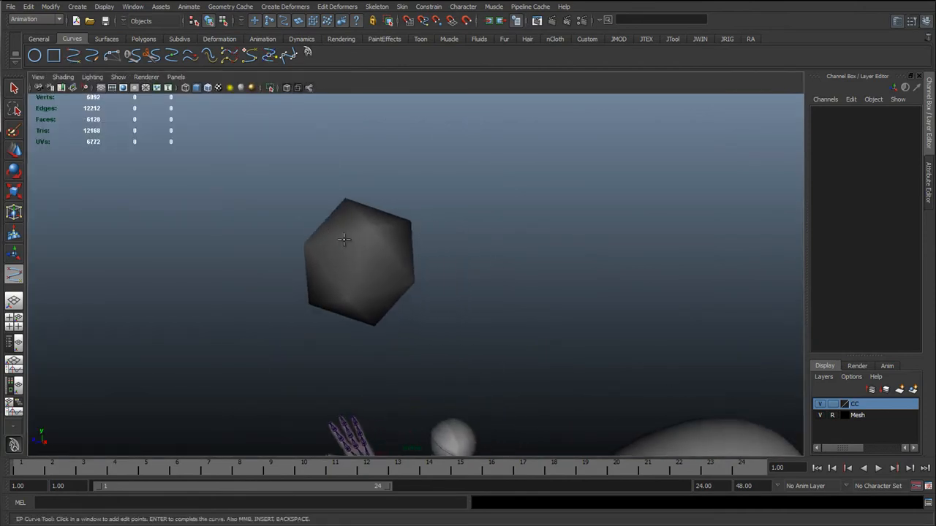
alt+right_drag(344, 238, 382, 238)
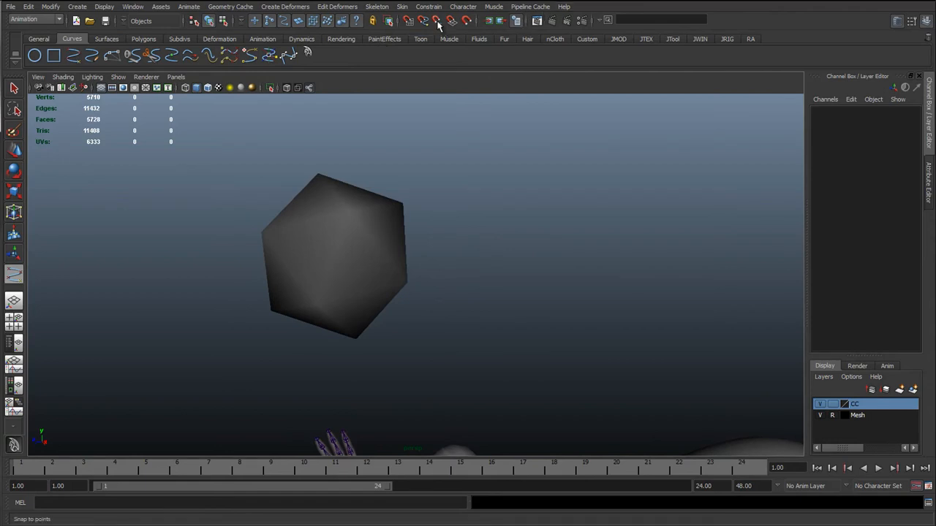
scroll(341, 210, up, 1)
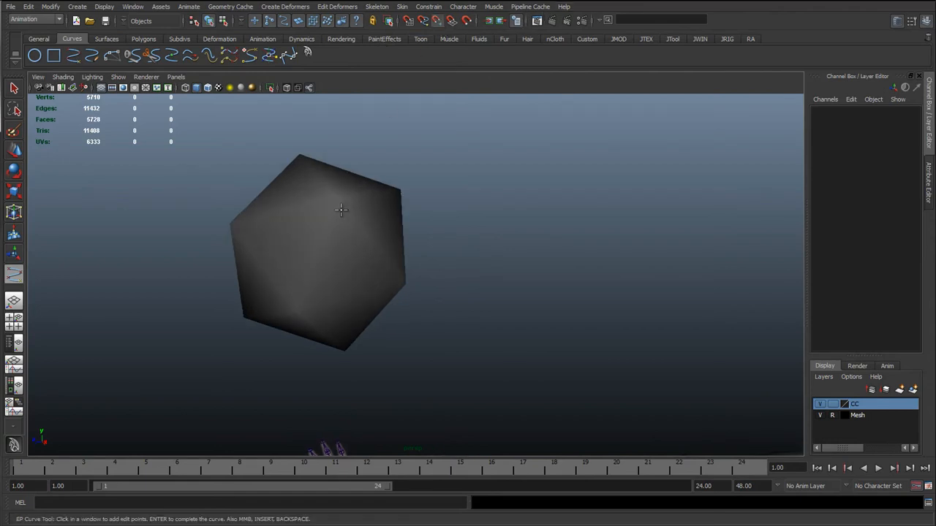
click(62, 76)
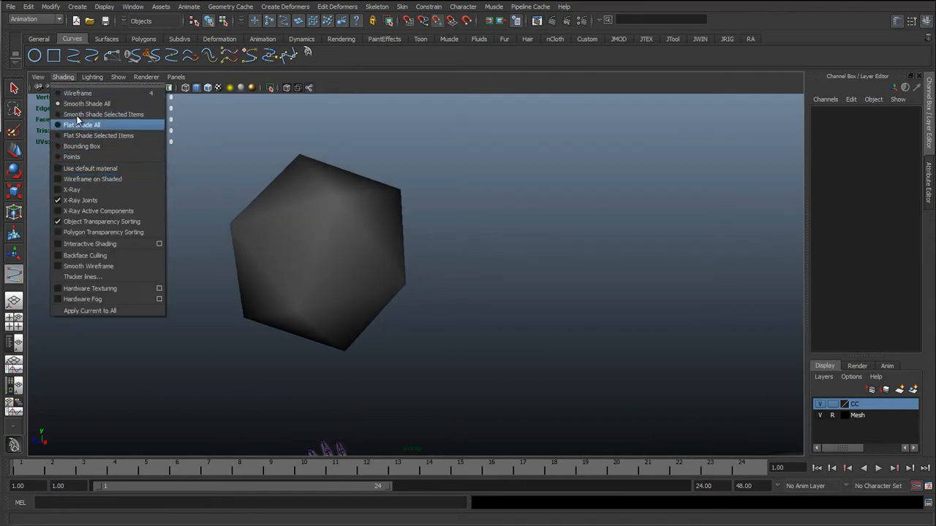
click(63, 76)
scroll(327, 254, up, 1)
scroll(328, 254, up, 1)
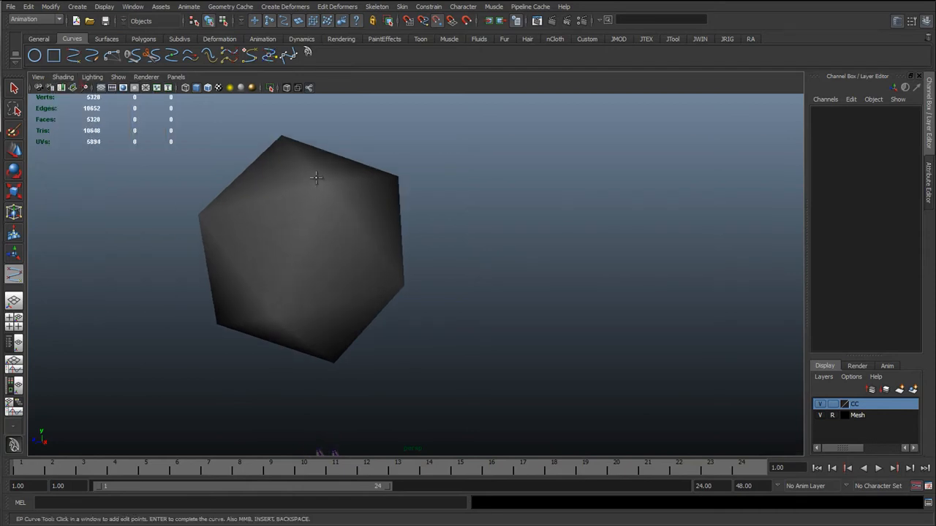
Step: Trace all edges of the platonic solid with one continuous linear EP curve snapped to its vertices, and finish the curve
click(320, 183)
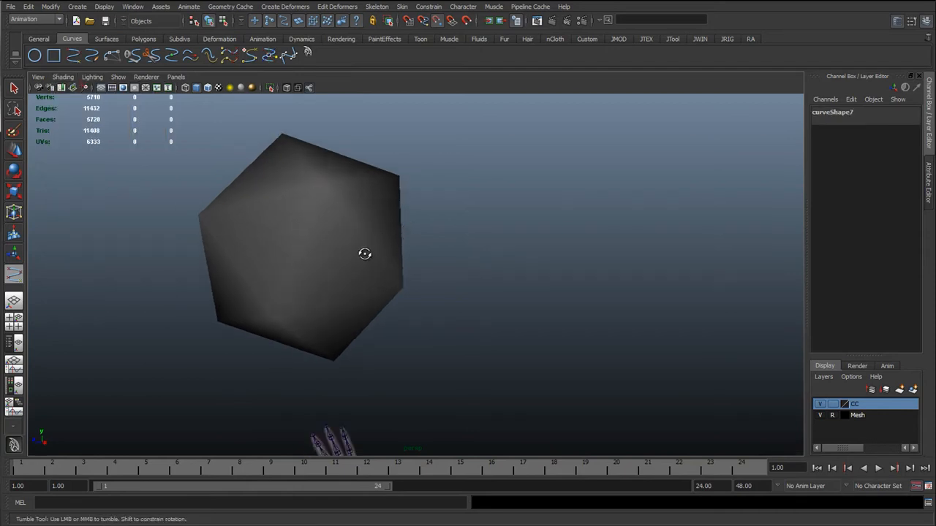
alt+drag(363, 253, 333, 231)
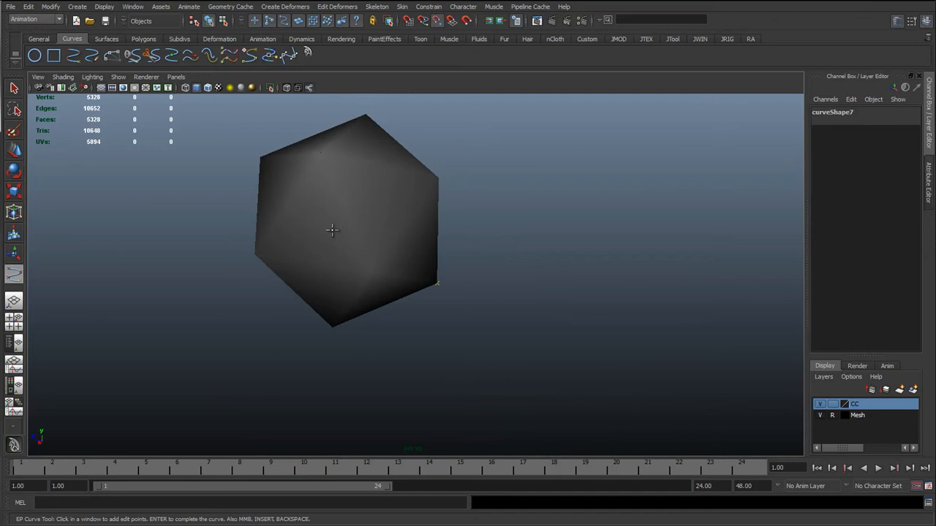
scroll(358, 225, up, 1)
alt+drag(352, 279, 414, 228)
click(367, 248)
alt+drag(456, 161, 333, 290)
click(302, 280)
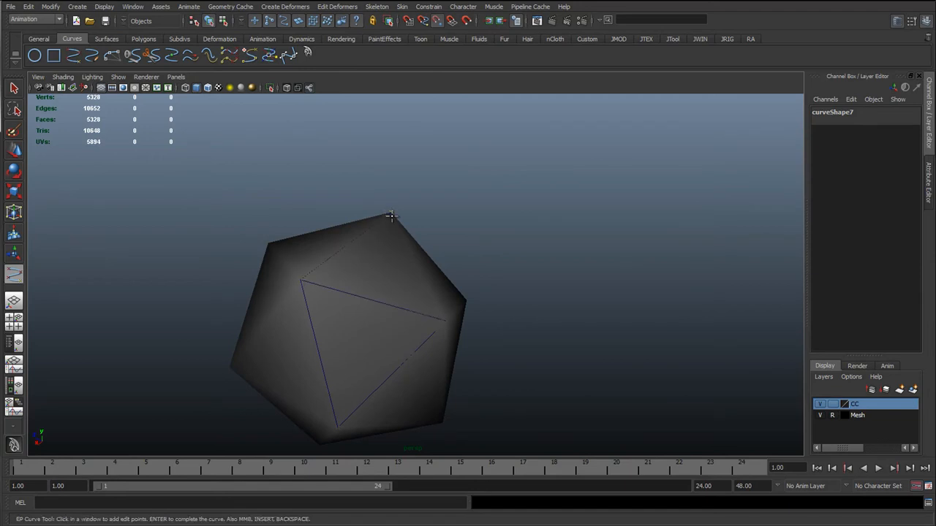
alt+drag(533, 327, 371, 200)
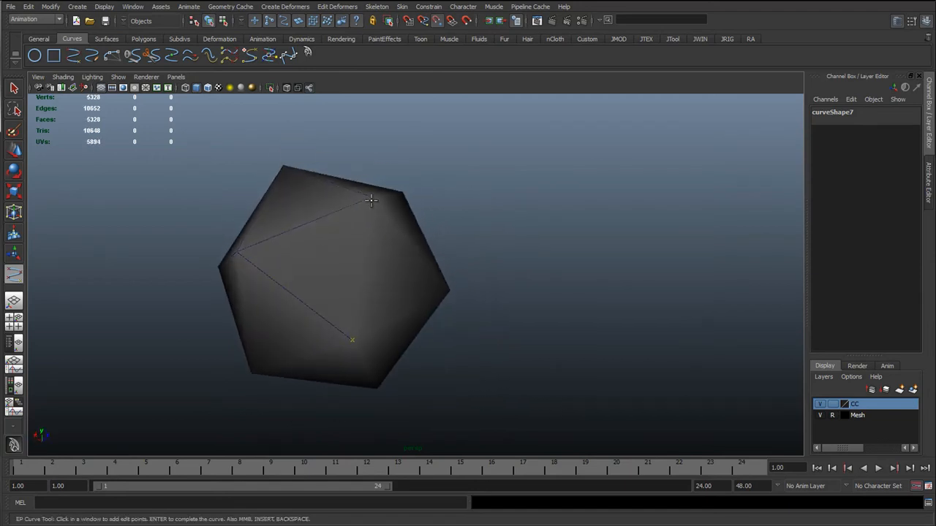
alt+drag(450, 289, 343, 281)
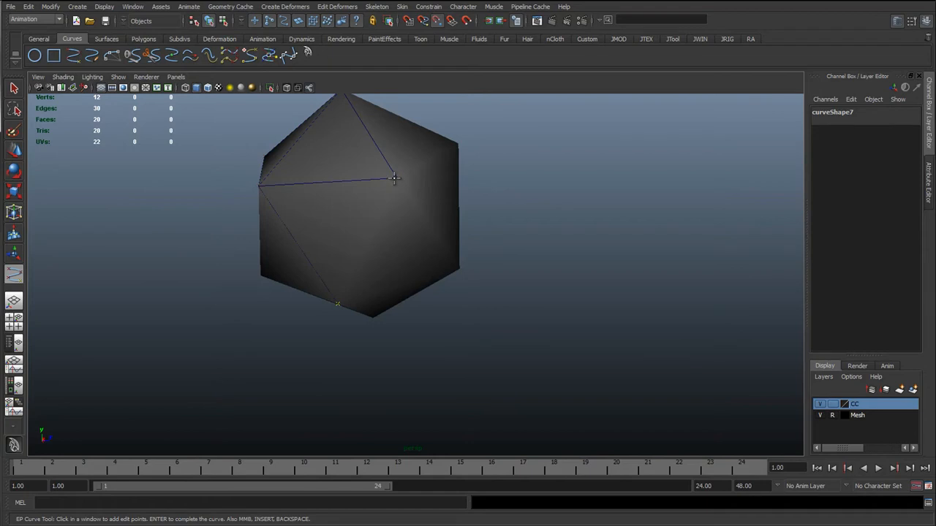
alt+drag(394, 178, 316, 210)
click(294, 188)
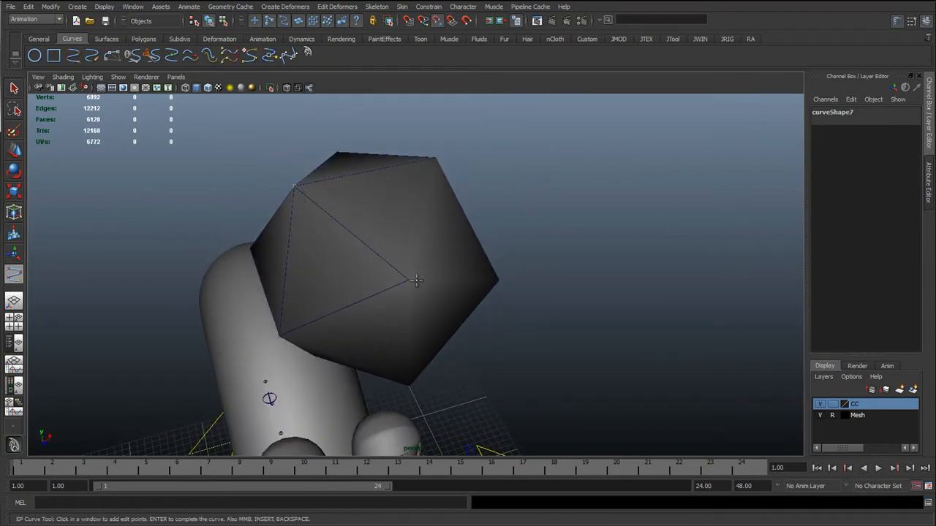
click(436, 158)
click(500, 278)
alt+drag(409, 265, 352, 306)
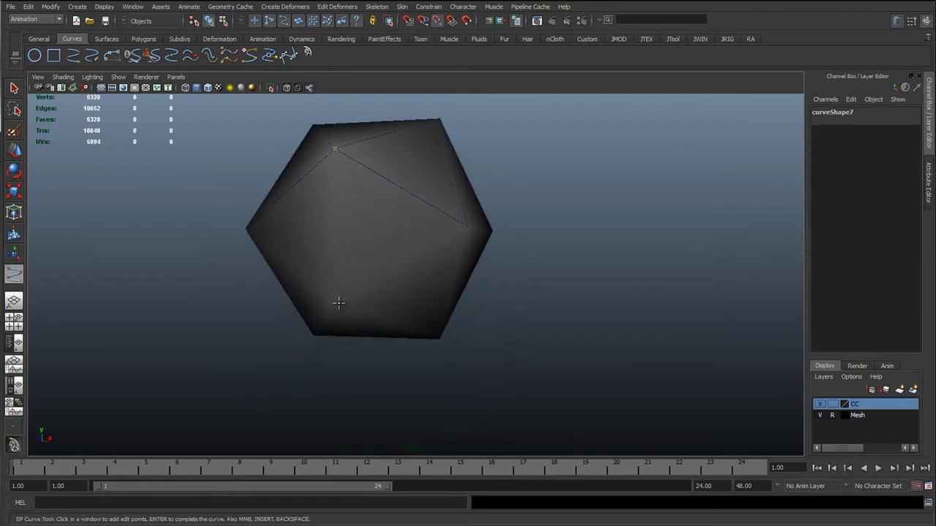
click(339, 302)
alt+drag(456, 253, 403, 242)
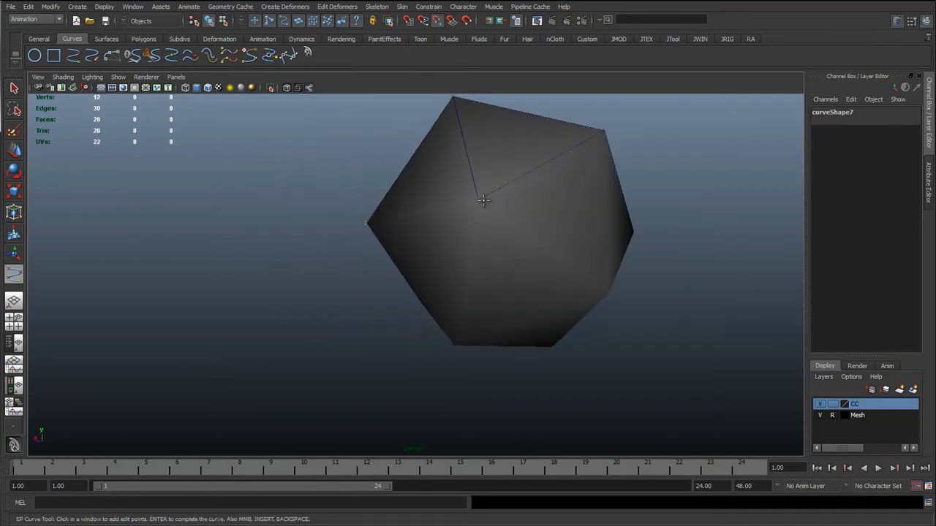
click(600, 291)
mouse_move(600, 291)
alt+mouse_down()
mouse_move(582, 226)
mouse_move(558, 254)
alt+mouse_up()
click(432, 211)
click(589, 305)
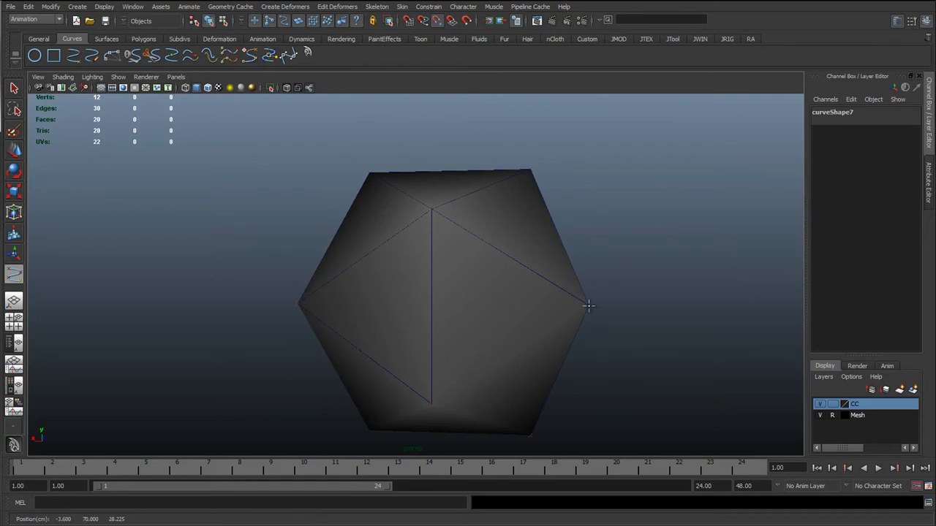
alt+drag(536, 403, 452, 299)
click(476, 238)
mouse_move(476, 238)
alt+mouse_down()
mouse_move(426, 224)
mouse_move(357, 263)
mouse_move(372, 297)
mouse_move(412, 247)
mouse_move(409, 278)
mouse_move(356, 257)
alt+mouse_up()
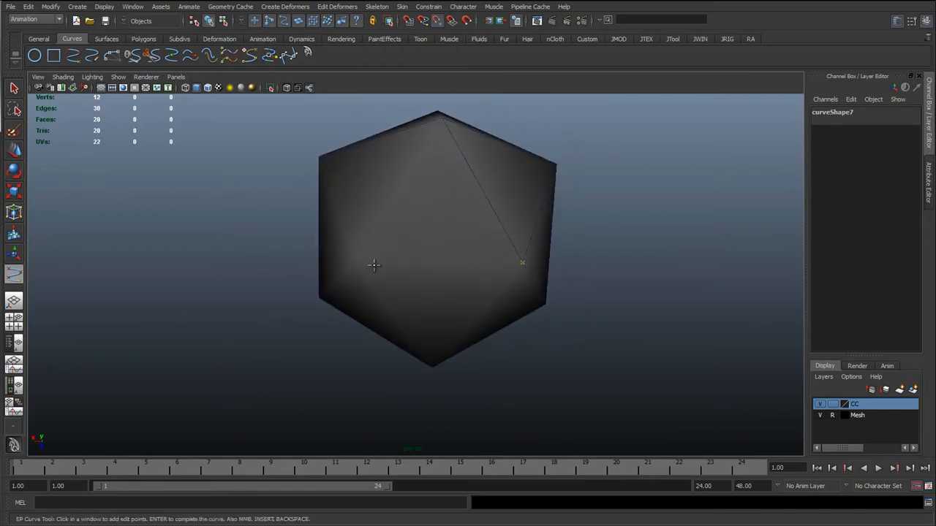
click(353, 257)
alt+drag(347, 179, 387, 315)
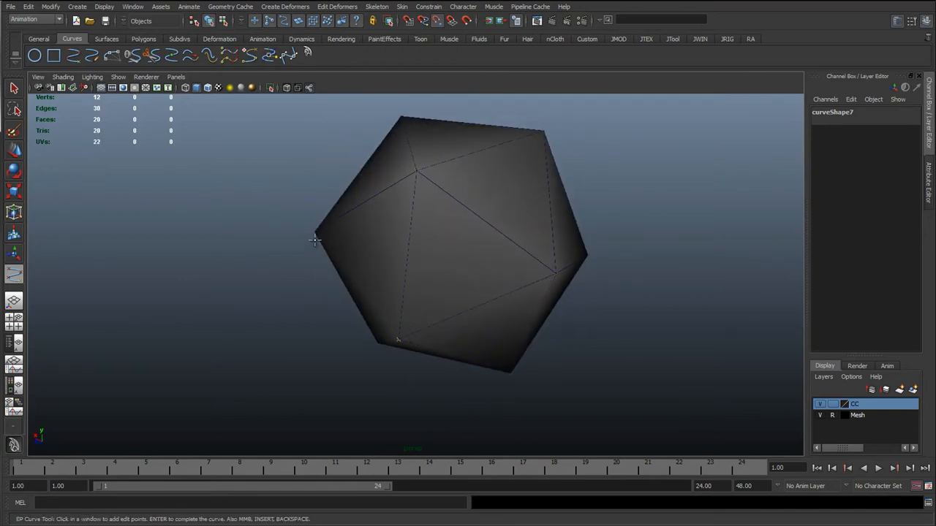
alt+drag(314, 226, 476, 267)
click(491, 304)
click(358, 371)
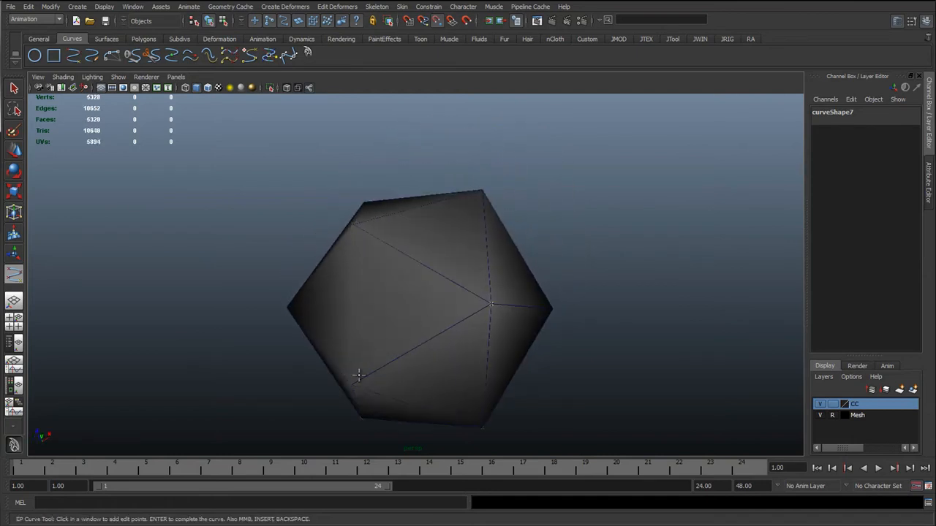
click(356, 228)
alt+drag(404, 254, 307, 297)
click(314, 216)
alt+drag(511, 308, 397, 278)
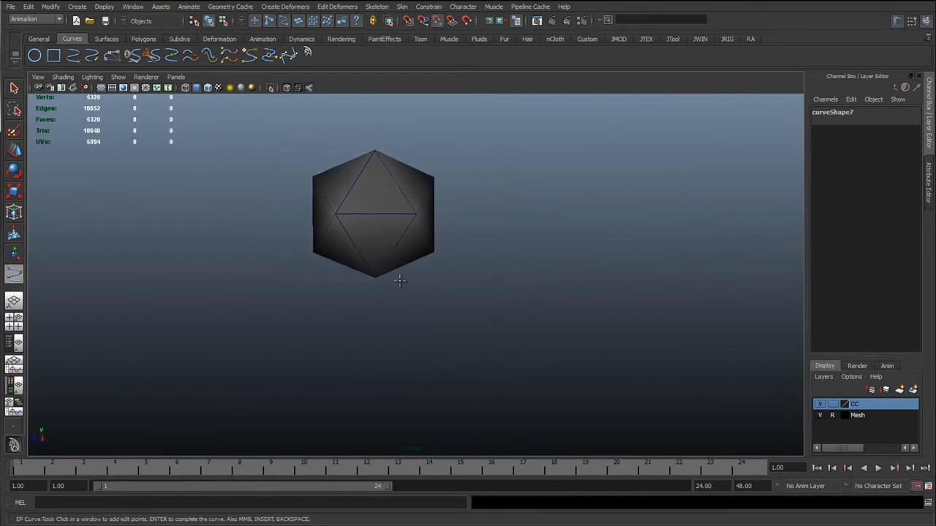
key(w)
Step: Copy the traced shape's curve command from the Script Editor history
click(929, 503)
drag(494, 125, 635, 117)
drag(249, 180, 222, 166)
key(ctrl+c)
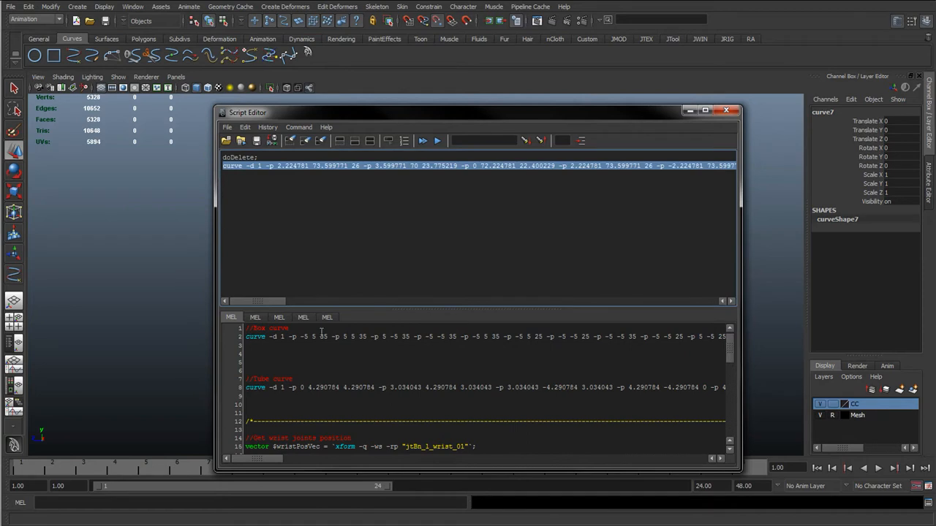
Step: Remove the extra blank lines between the Box curve and Tube curve code in the MEL script, leaving one
click(255, 369)
key(BackSpace)
key(BackSpace)
key(BackSpace)
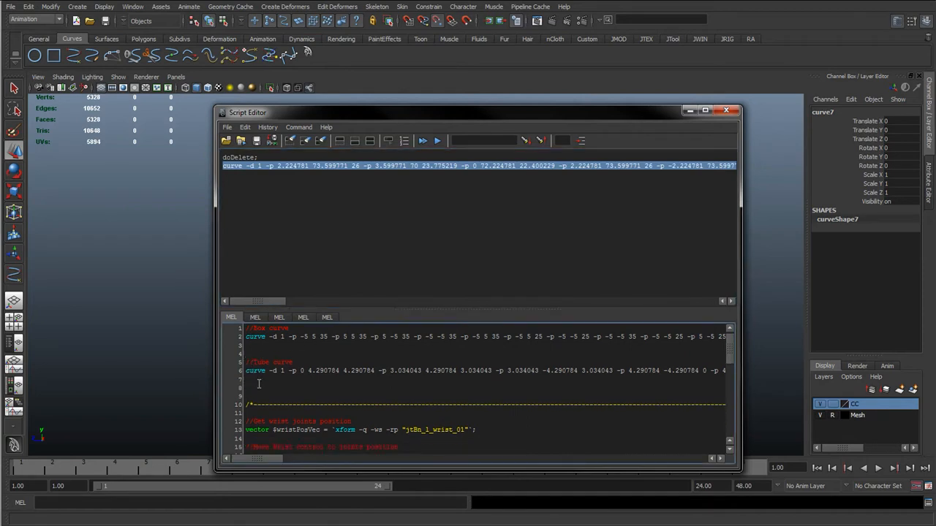
Step: Add a //Ball curve comment below the Tube curve code, paste the copied curve command under it, and move the Script Editor away
click(258, 381)
key(Return)
key(Return)
key(Return)
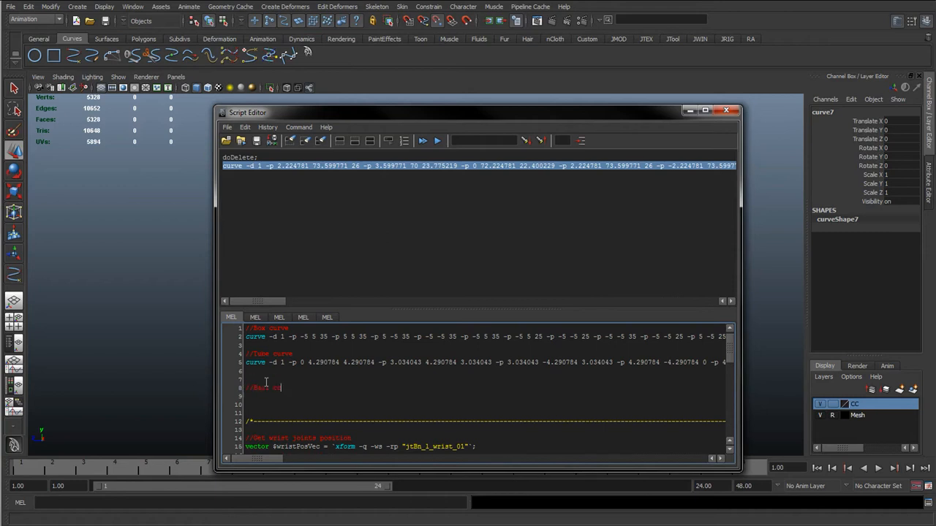
key(Return)
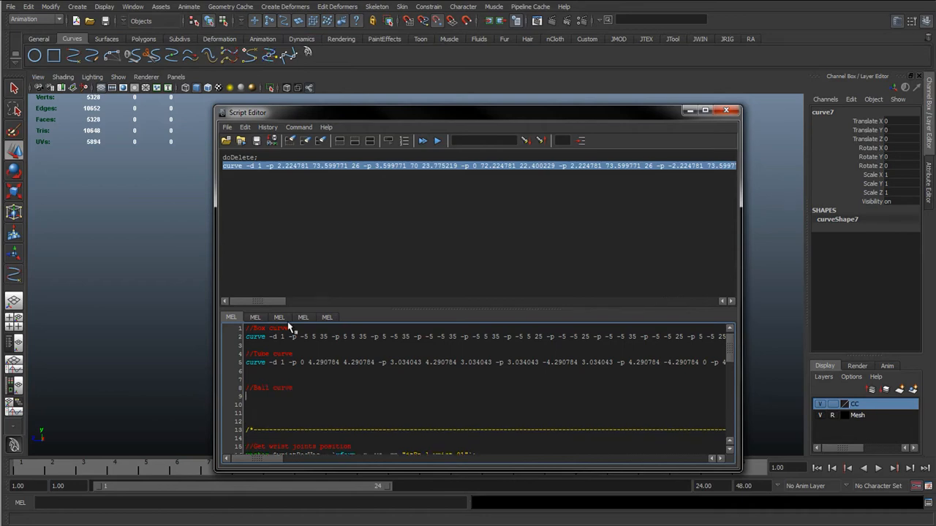
key(ctrl+v)
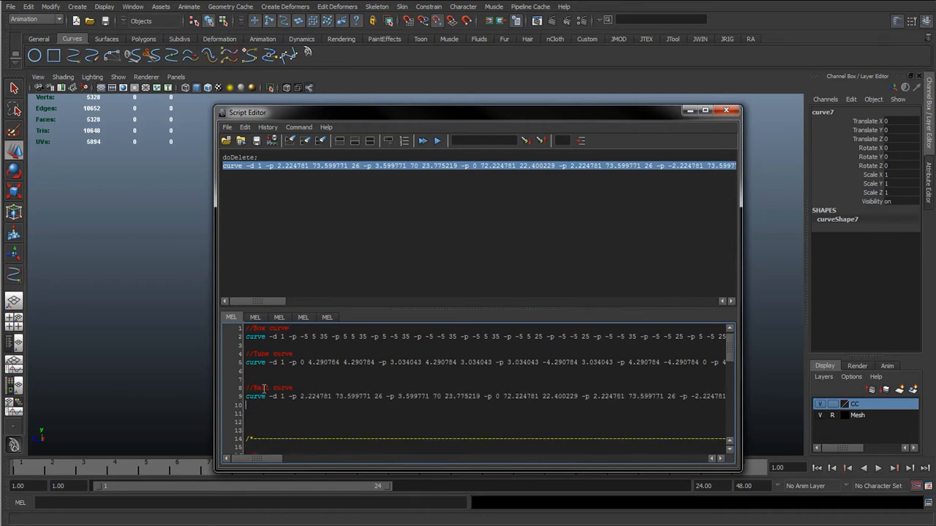
drag(403, 114, 0, 141)
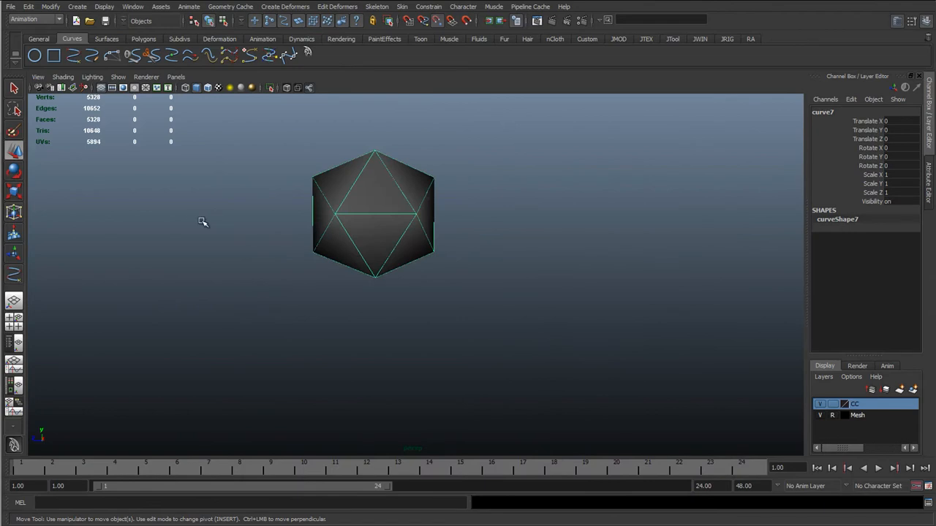
Step: Delete the platonic solid mesh and select the remaining traced curve above the snail
click(294, 245)
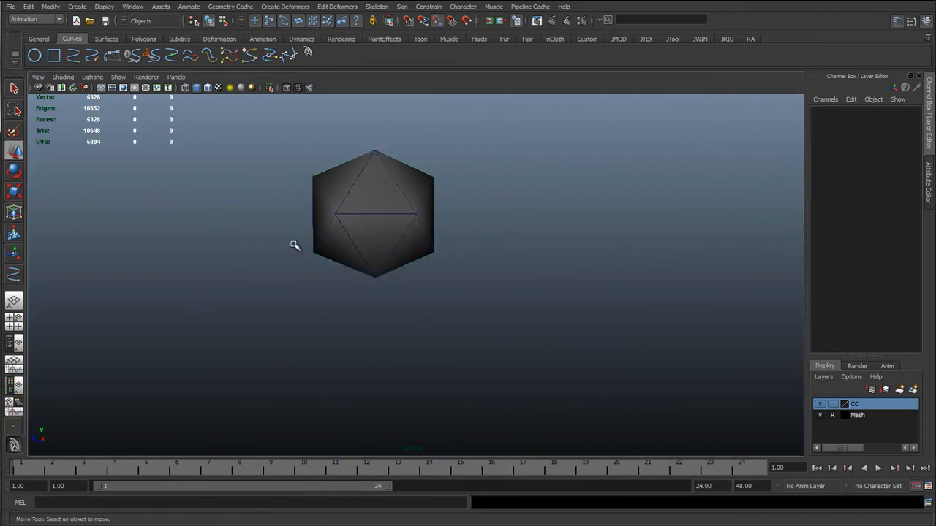
click(376, 240)
key(Delete)
click(397, 226)
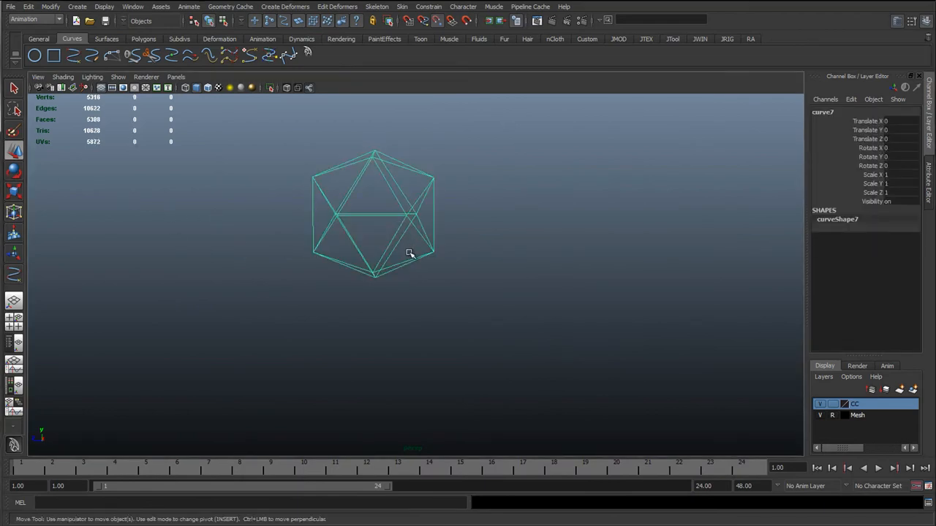
scroll(410, 255, down, 8)
alt+drag(391, 332, 469, 340)
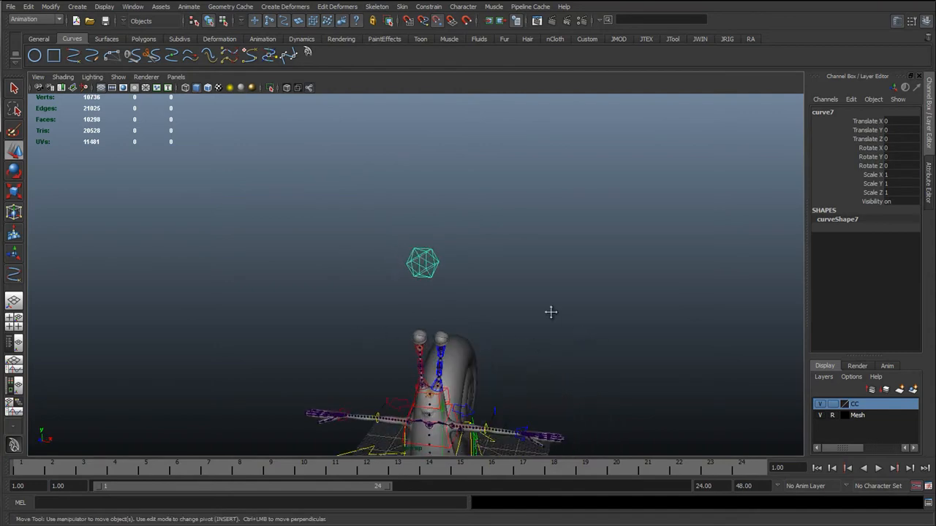
alt+middle_drag(551, 312, 468, 217)
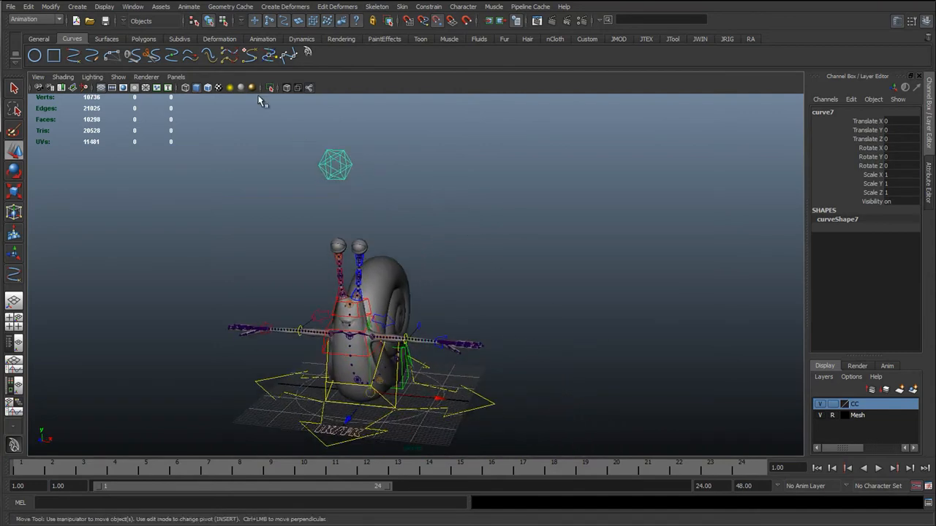
Step: Hide the Mesh layer, then center the ball curve's pivot and snap the curve onto the left wrist joint
click(672, 38)
scroll(454, 377, up, 5)
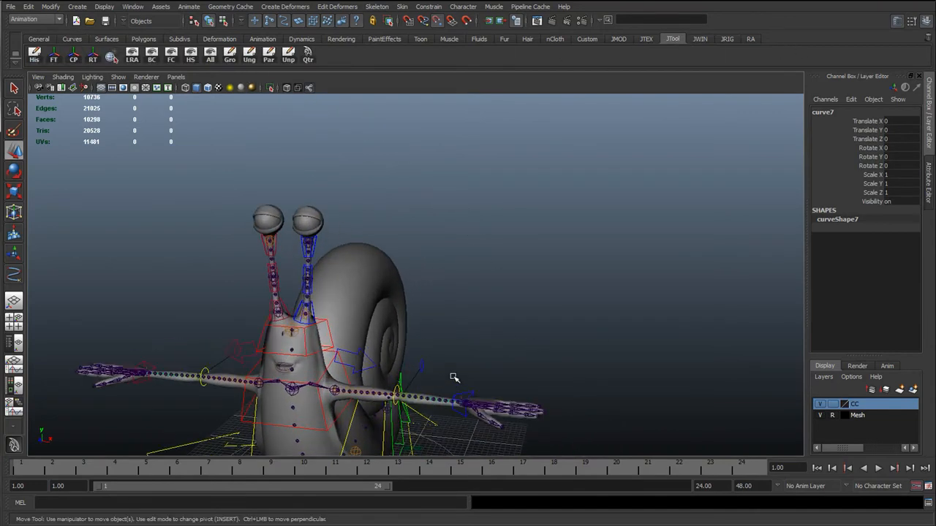
alt+drag(453, 378, 585, 412)
click(820, 415)
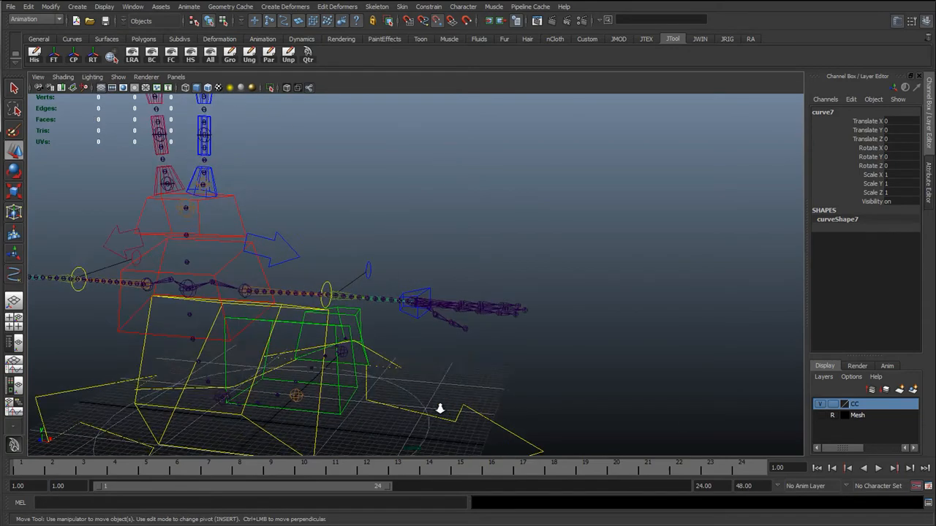
alt+right_drag(440, 409, 505, 358)
alt+middle_drag(447, 247, 490, 152)
key(v)
mouse_move(481, 227)
middle_down()
mouse_move(459, 220)
mouse_move(439, 228)
mouse_move(464, 220)
middle_up()
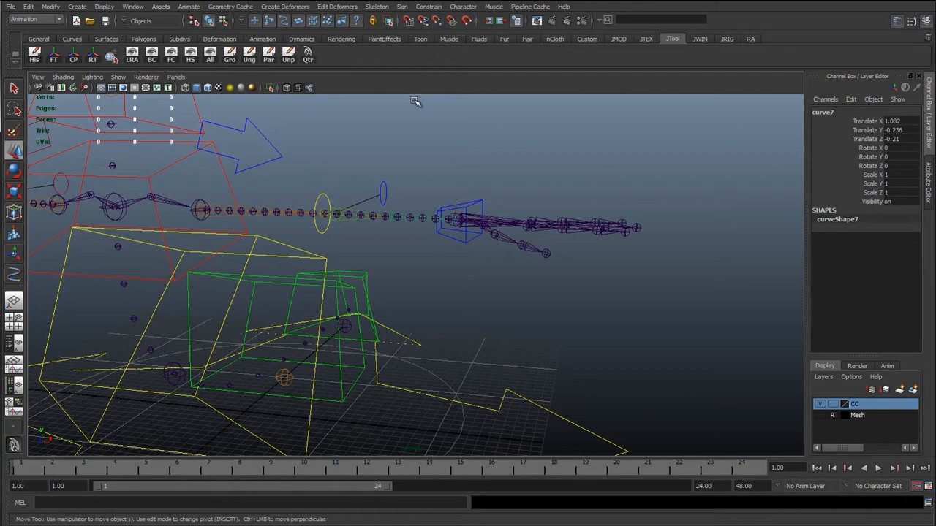
key(v)
middle_drag(450, 220, 460, 222)
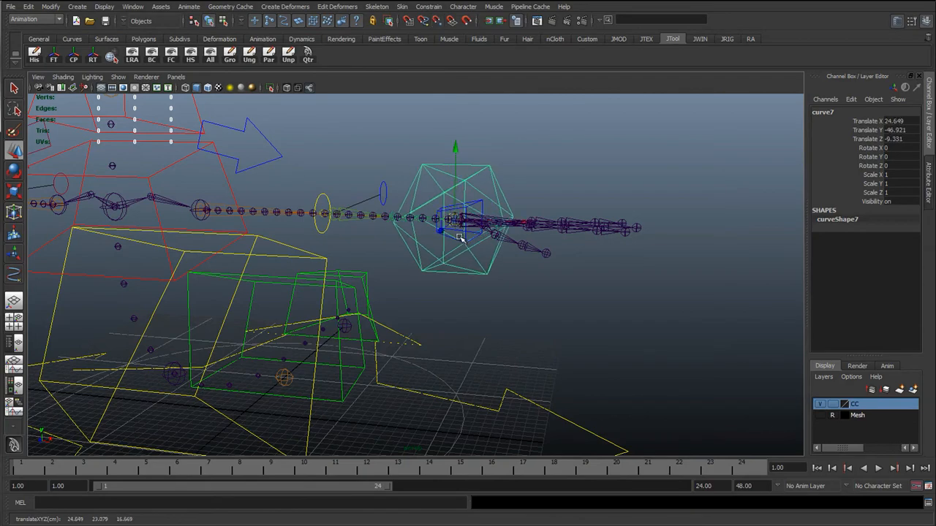
Step: Scale the ball curve uniformly to about 0.19 and raise it just above the left wrist control
alt+drag(455, 234, 428, 232)
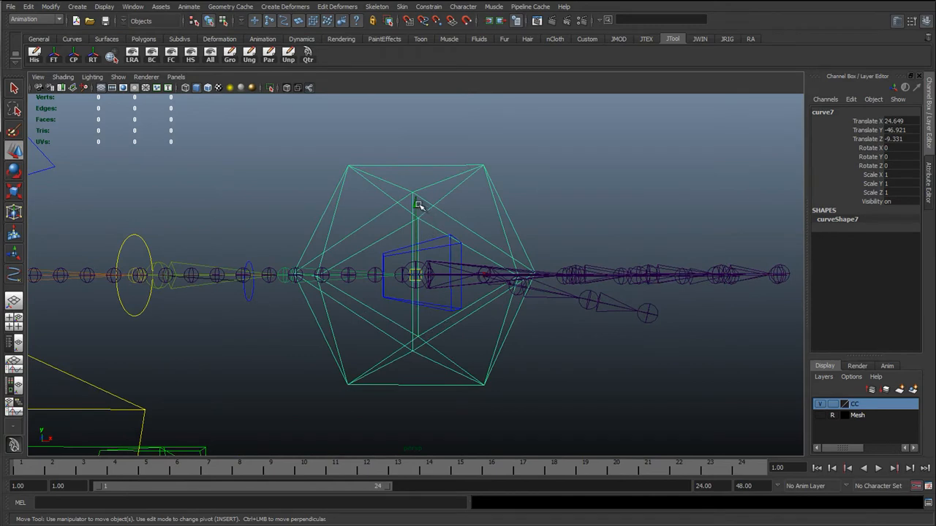
key(r)
middle_drag(501, 353, 426, 335)
key(w)
drag(419, 207, 418, 94)
key(r)
middle_drag(518, 247, 479, 245)
key(w)
drag(419, 100, 418, 129)
alt+drag(449, 201, 205, 239)
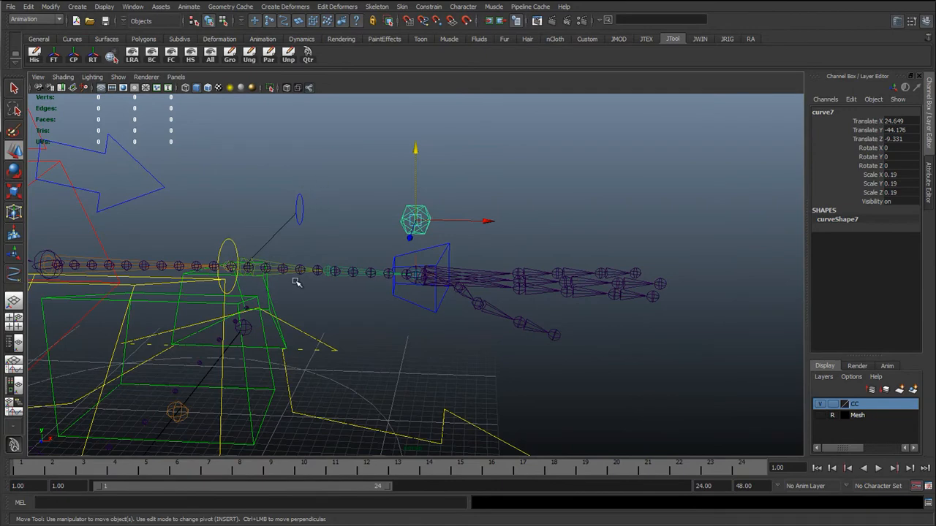
Step: Show the Mesh layer and check the ball curve's size and position against the left hand
alt+drag(296, 284, 731, 370)
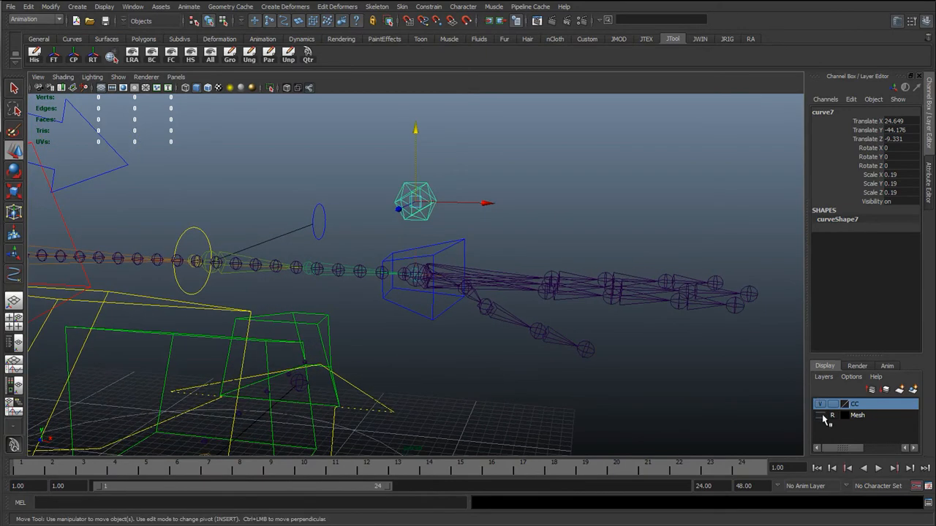
click(819, 416)
alt+drag(658, 351, 47, 258)
alt+drag(365, 316, 353, 347)
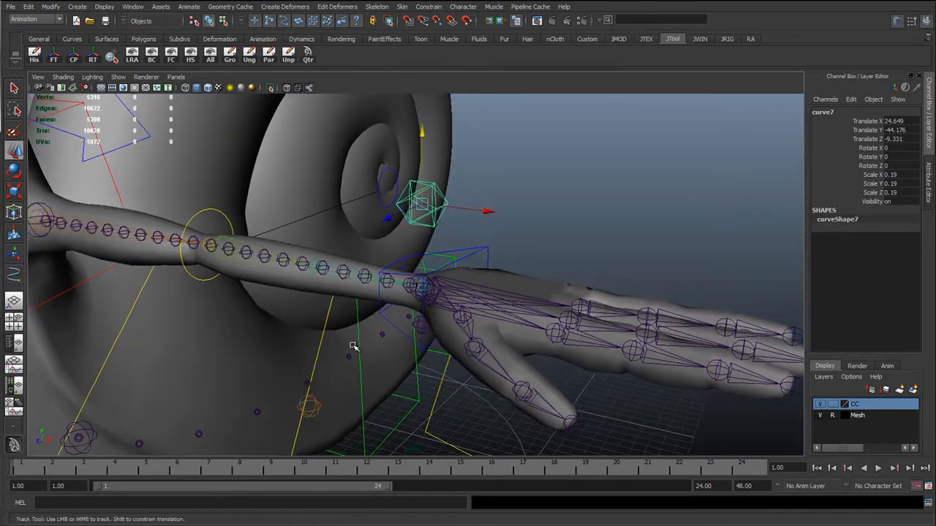
alt+right_drag(353, 347, 435, 326)
alt+middle_drag(434, 326, 363, 291)
alt+drag(400, 290, 407, 291)
Step: With the Mesh layer hidden, snap the ball curve's pivot to the left wrist joint and freeze its transformations
key(Insert)
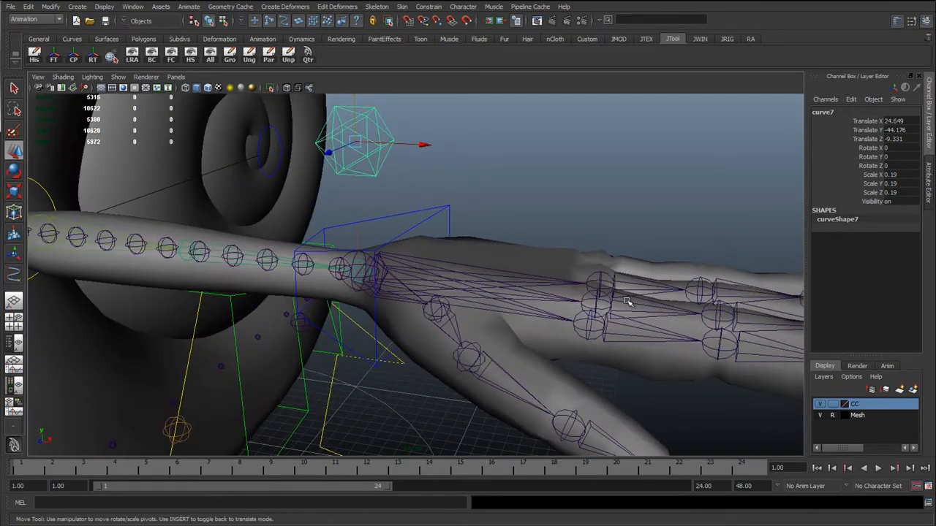
alt+drag(492, 234, 476, 323)
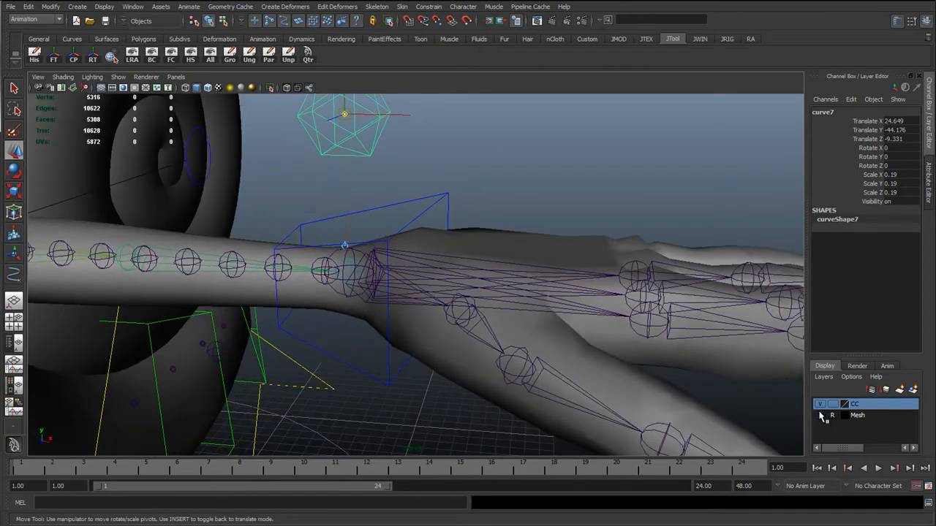
click(820, 416)
alt+middle_drag(406, 318, 430, 290)
key(v)
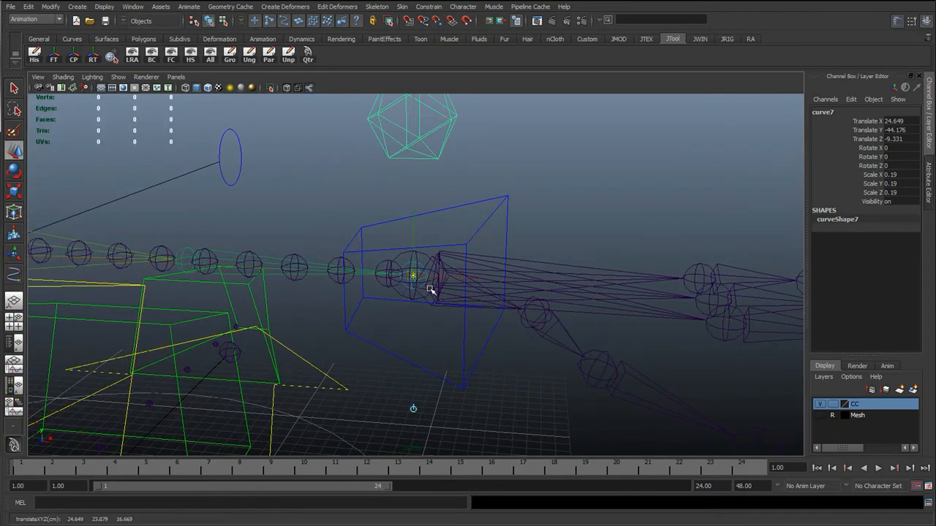
key(Insert)
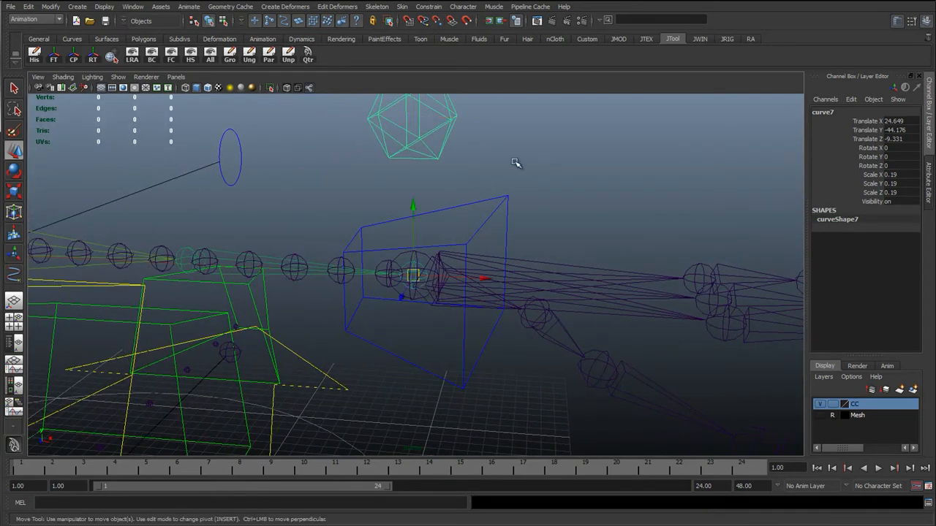
click(51, 59)
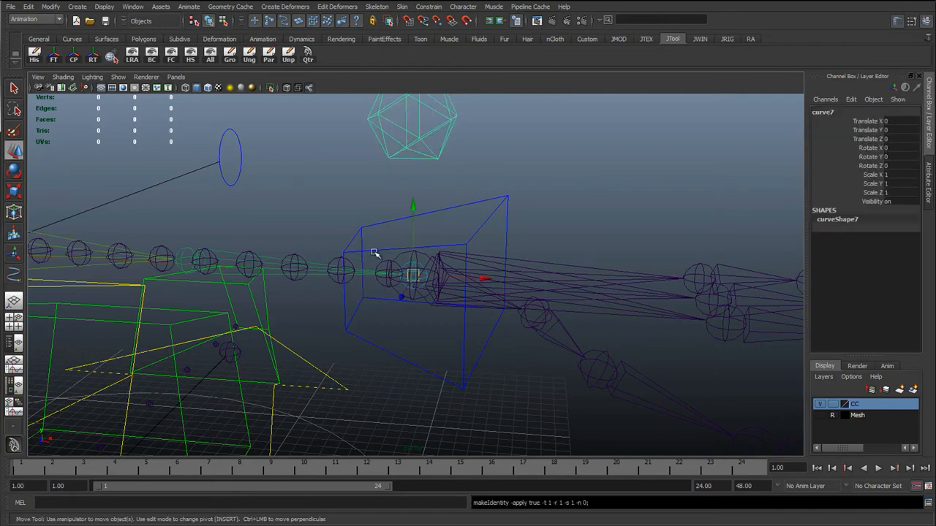
Step: Switch to the front view and rename the ball curve as cc_l_hand_01
alt+drag(377, 257, 349, 303)
key(space)
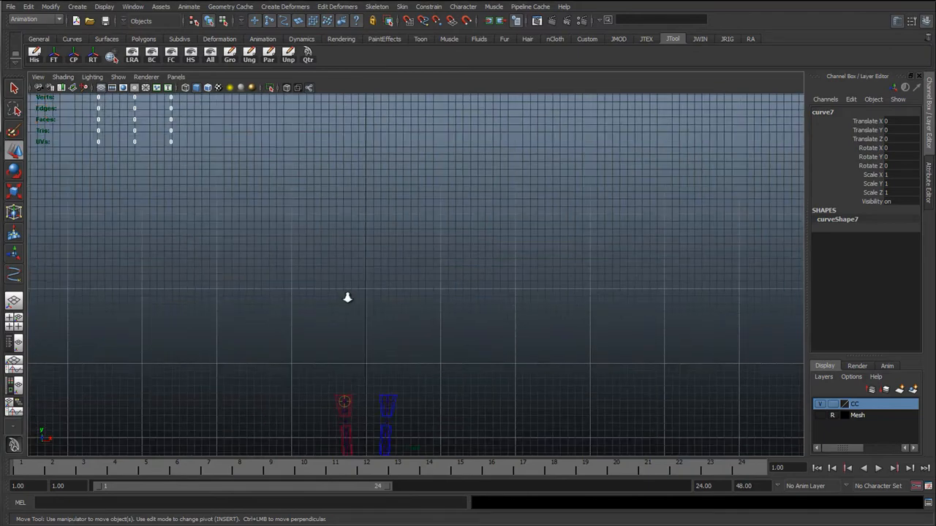
alt+right_drag(346, 297, 44, 275)
alt+middle_drag(401, 322, 368, 165)
alt+right_drag(369, 176, 760, 365)
alt+middle_drag(444, 241, 403, 363)
alt+right_drag(402, 363, 372, 356)
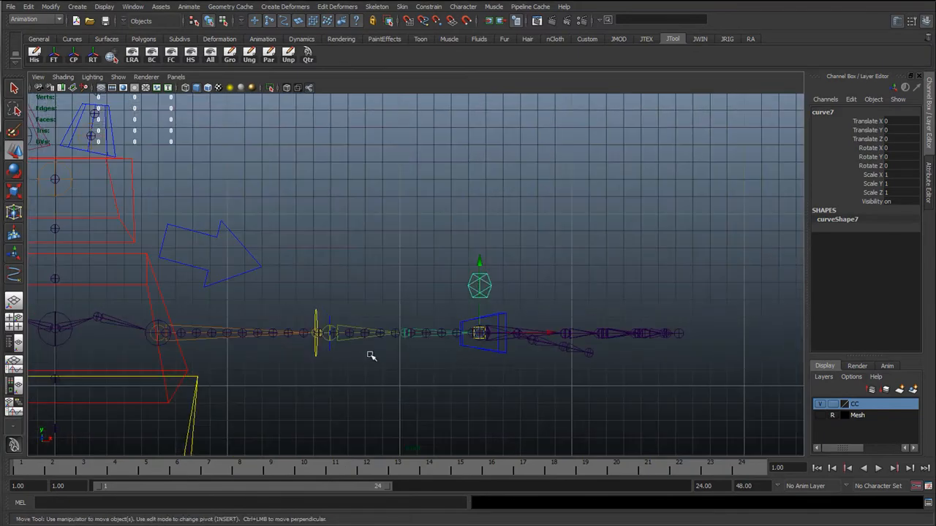
double_click(824, 112)
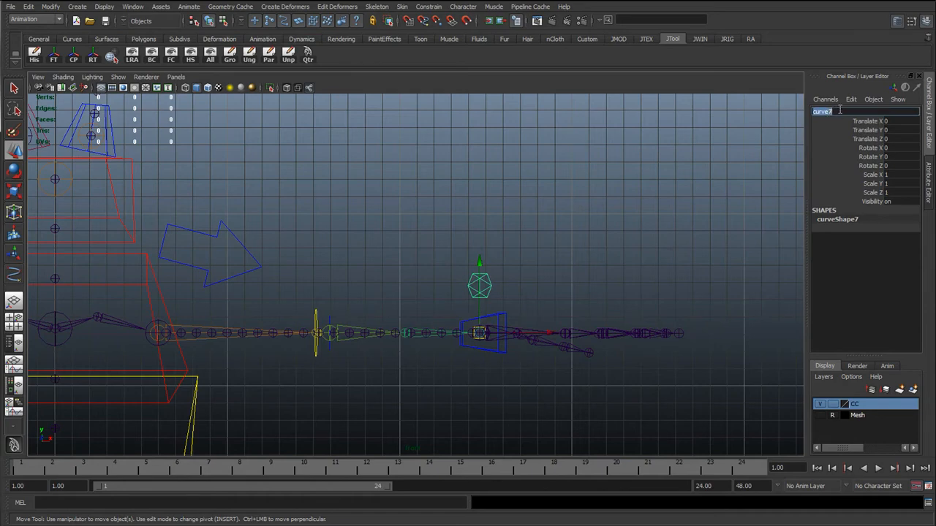
text(cc_l_hand_01)
key(Return)
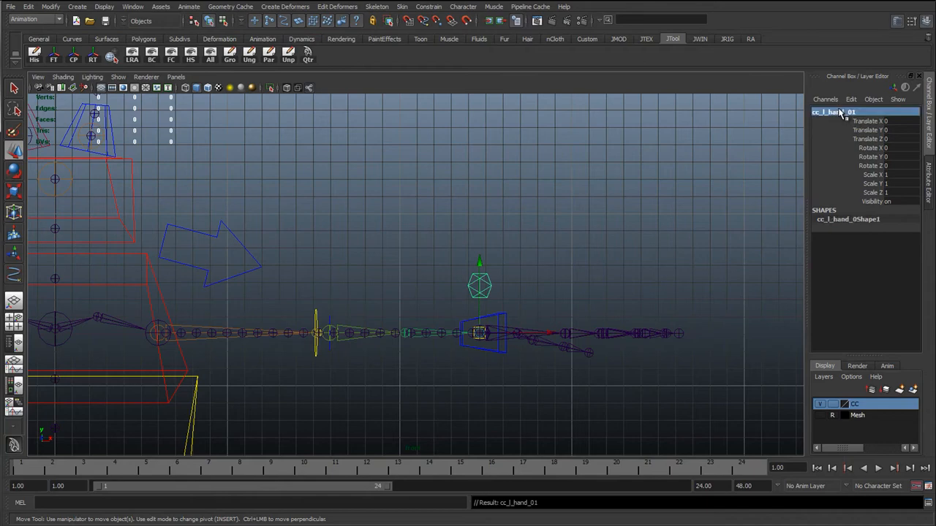
Step: Duplicate the left hand ball control and snap the copy to the right wrist joint
alt+middle_drag(522, 285, 568, 268)
key(ctrl+d)
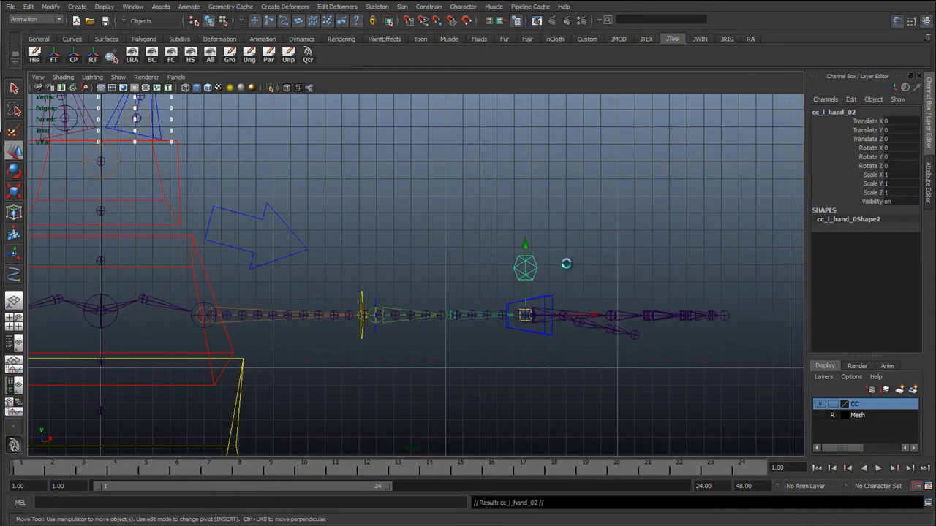
scroll(251, 286, down, 2)
alt+middle_drag(289, 298, 793, 305)
scroll(351, 325, up, 2)
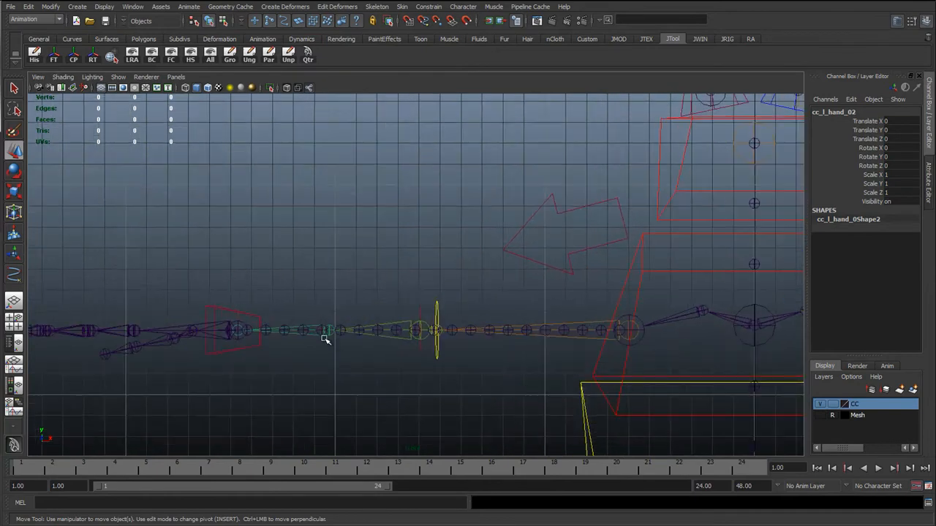
key(v)
middle_drag(247, 329, 238, 329)
scroll(349, 303, down, 2)
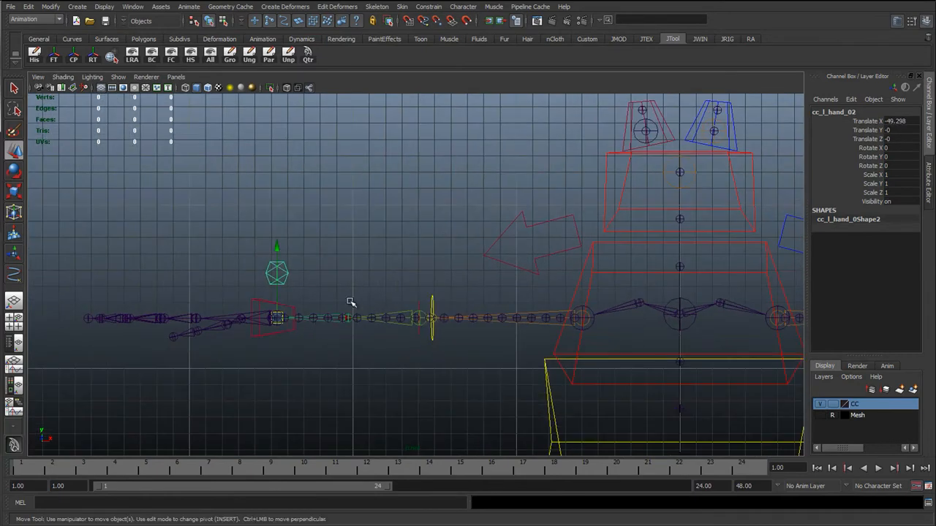
Step: Rename the duplicated ball control as cc_r_hand_01
click(825, 111)
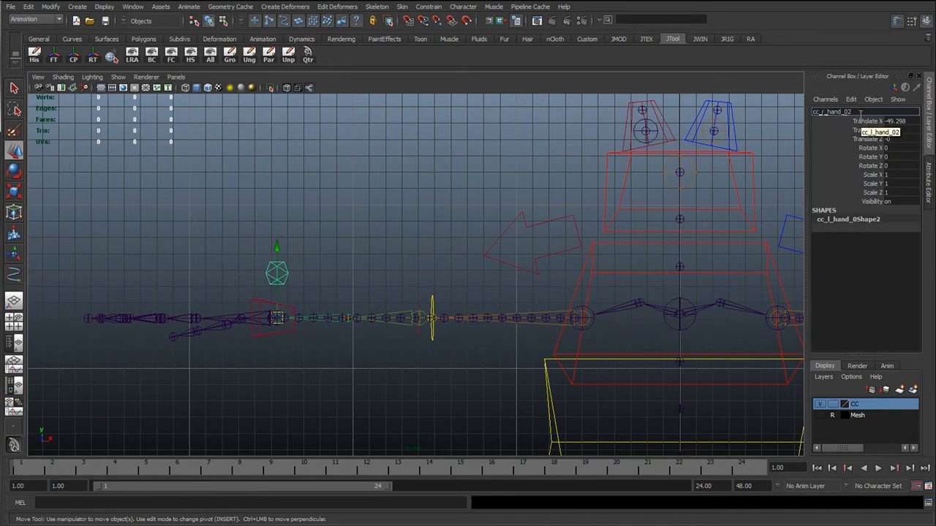
text(cc_r_hand_01)
key(Return)
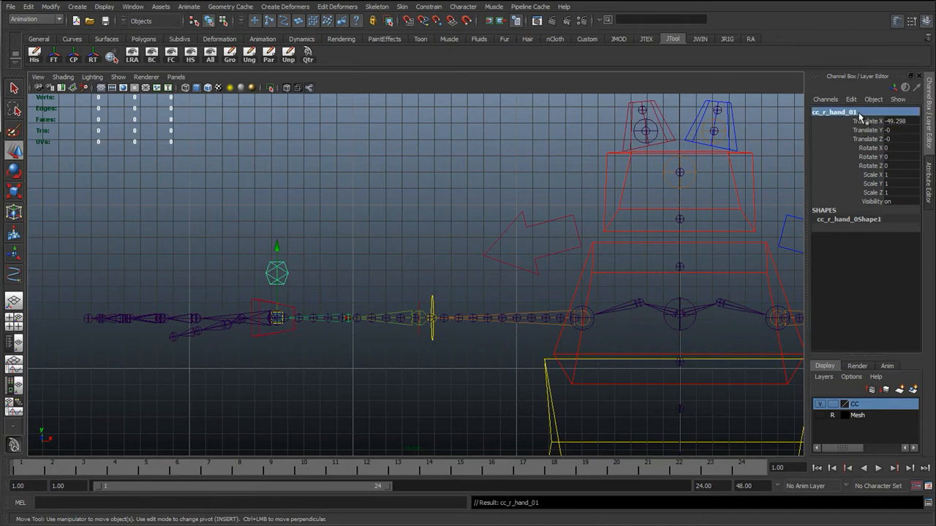
Step: In the perspective view, enable drawing overrides on the cc_l_hand_01 curve shape and set its color to blue
click(410, 192)
key(space)
drag(411, 190, 411, 167)
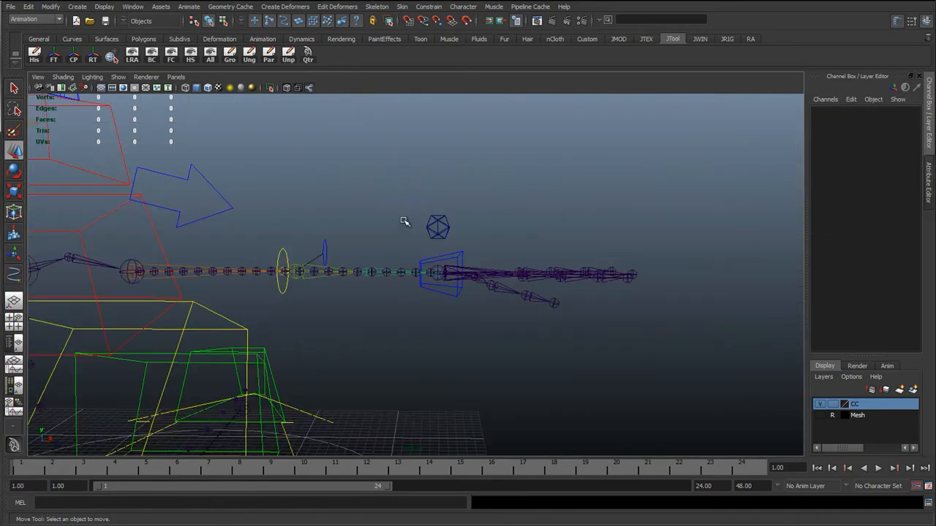
click(439, 222)
scroll(481, 257, up, 2)
scroll(794, 234, up, 1)
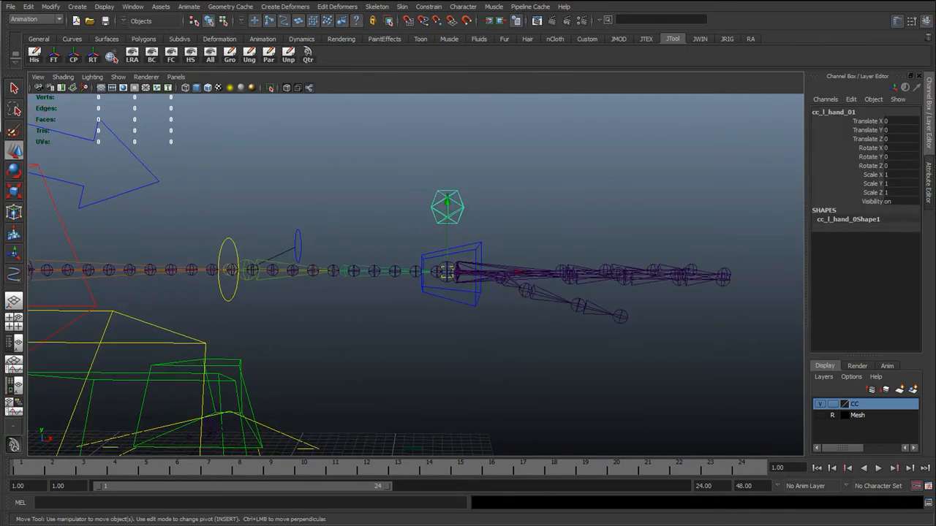
click(932, 170)
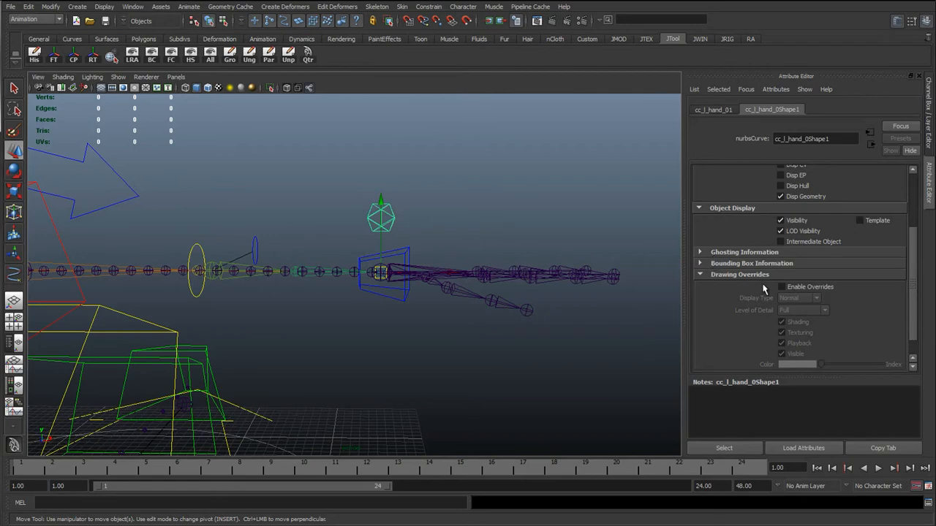
click(802, 287)
drag(823, 362, 831, 365)
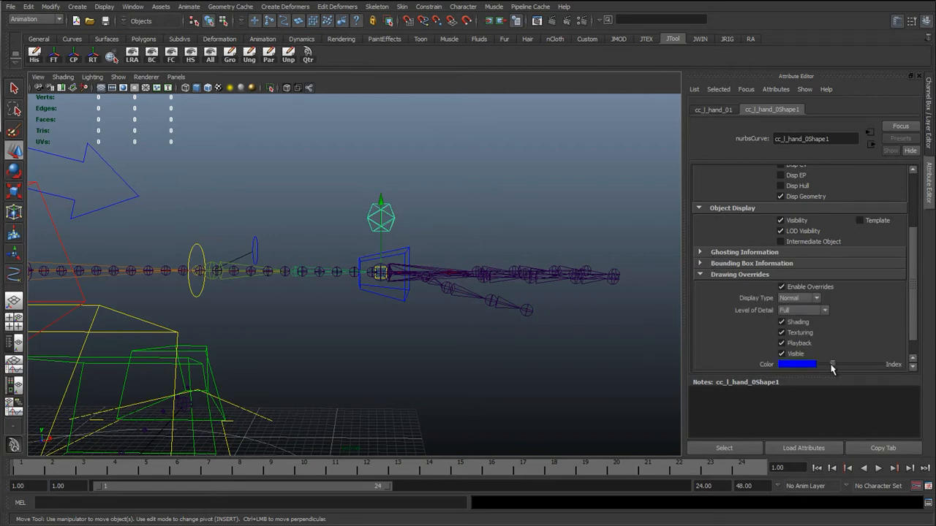
click(590, 361)
Step: Enable drawing overrides on the cc_r_hand_01 curve shape and set its color to dark red
alt+drag(476, 357, 277, 266)
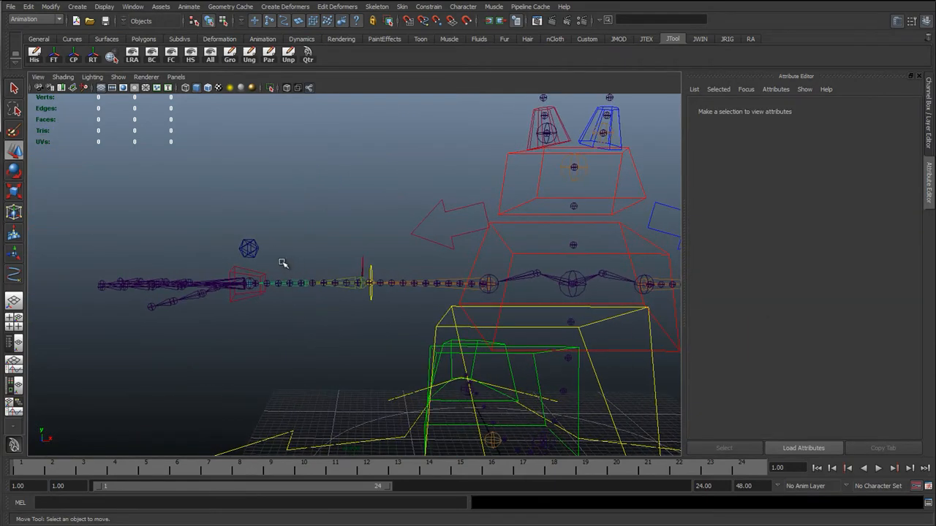
click(249, 248)
click(784, 287)
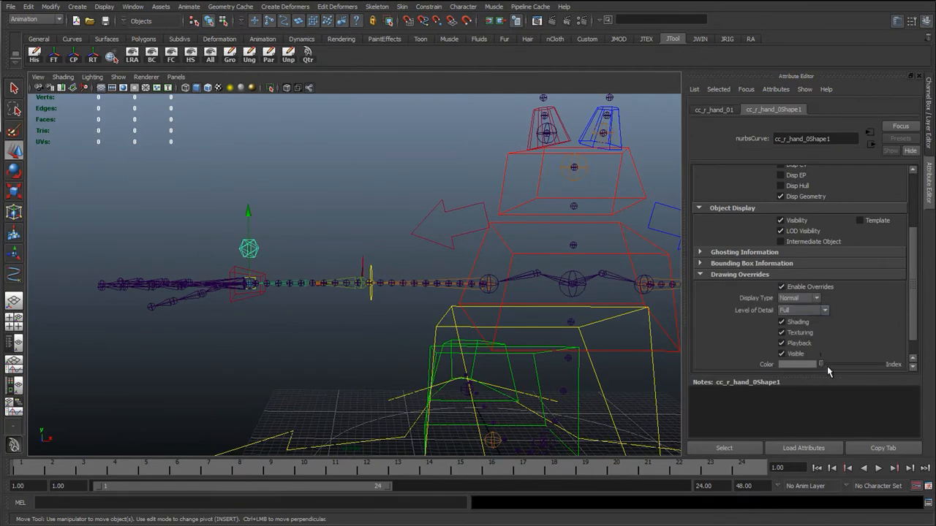
drag(826, 365, 828, 366)
click(350, 191)
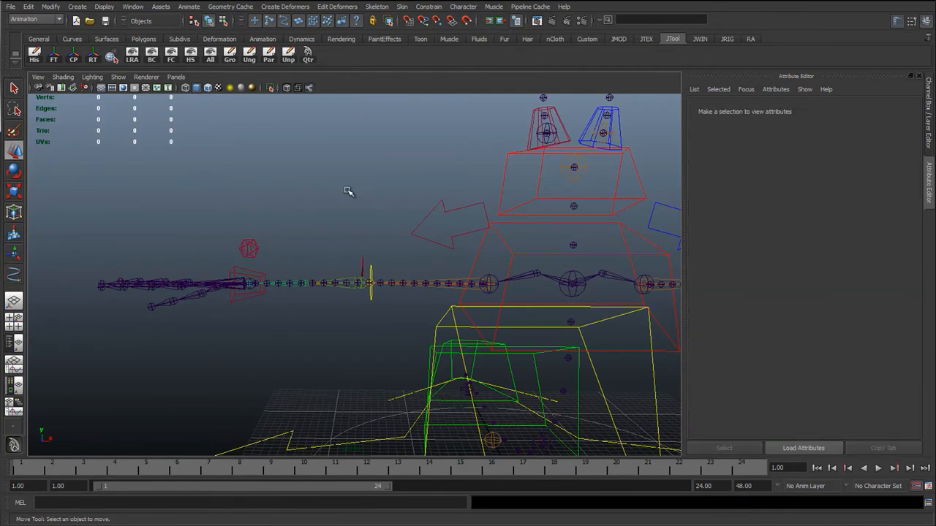
Step: Parent the left hand ball control cc_l_hand_01 under the left wrist control
alt+middle_drag(606, 298, 219, 268)
alt+middle_drag(505, 227, 414, 235)
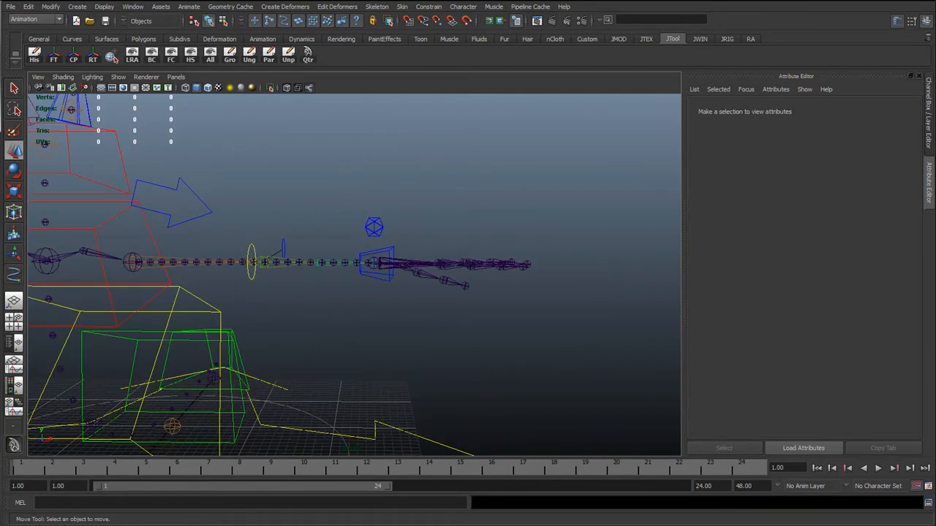
click(931, 127)
scroll(551, 263, up, 3)
click(447, 197)
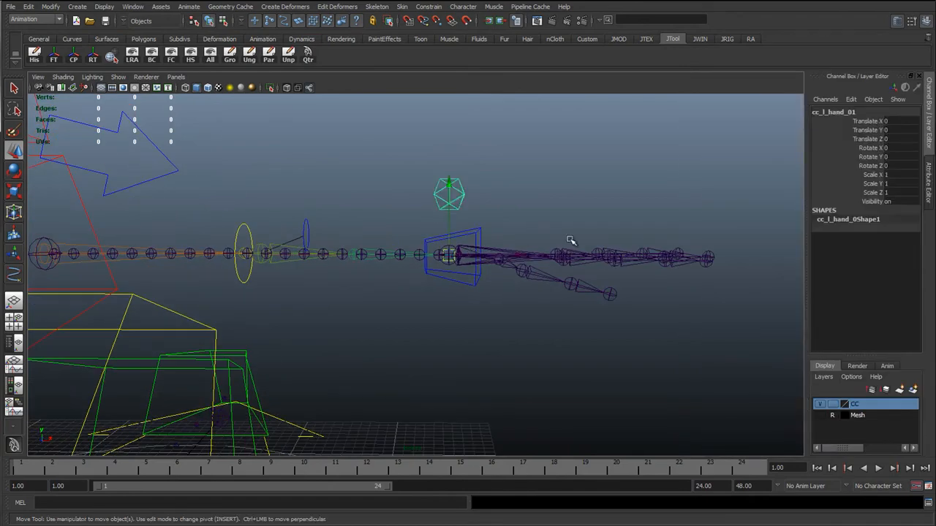
click(473, 276)
key(Up)
Step: Parent cc_r_hand_01 under the right wrist control cc_r_wrist_01, then select the right ball control on its own
alt+drag(480, 223, 553, 277)
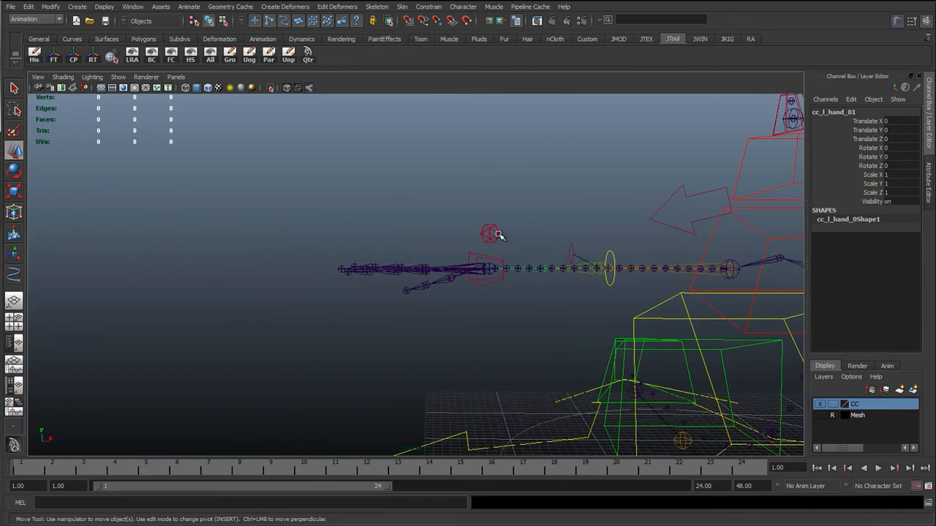
click(481, 287)
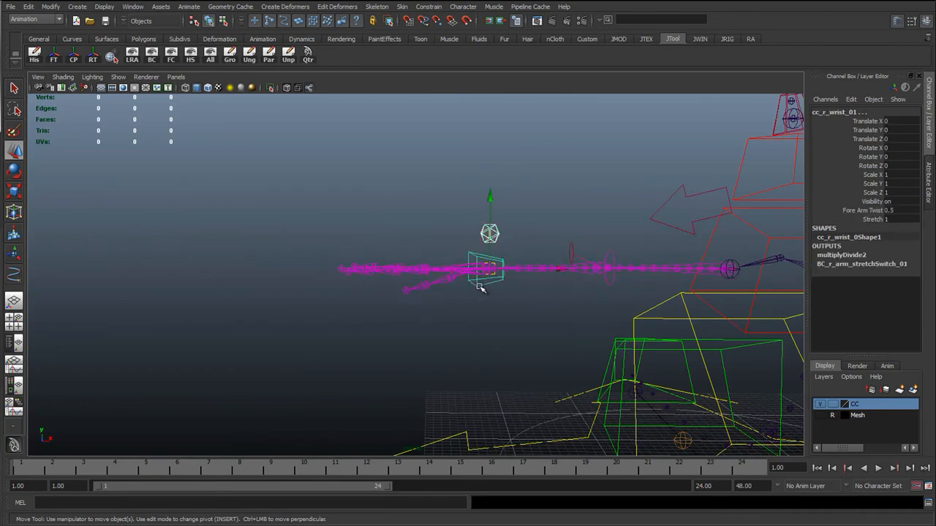
key(p)
click(484, 228)
click(491, 232)
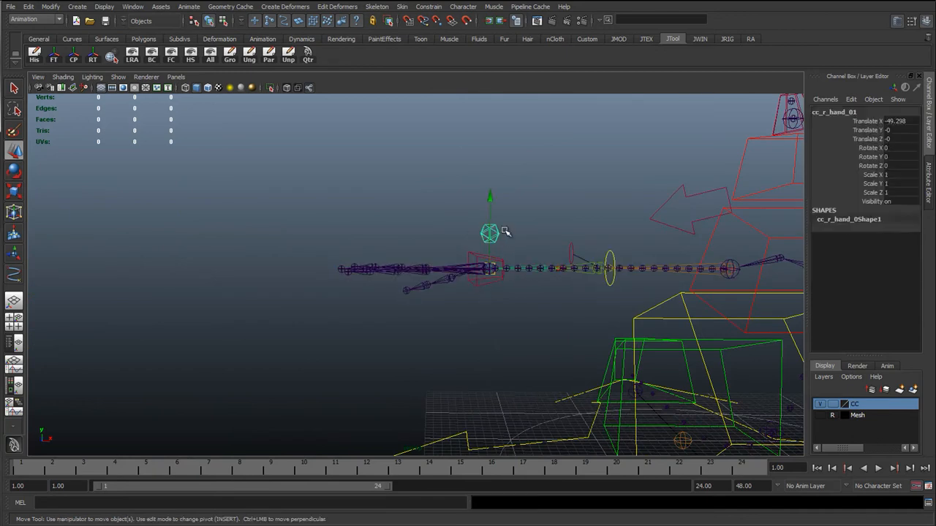
alt+middle_drag(568, 263, 361, 265)
alt+middle_drag(644, 259, 585, 244)
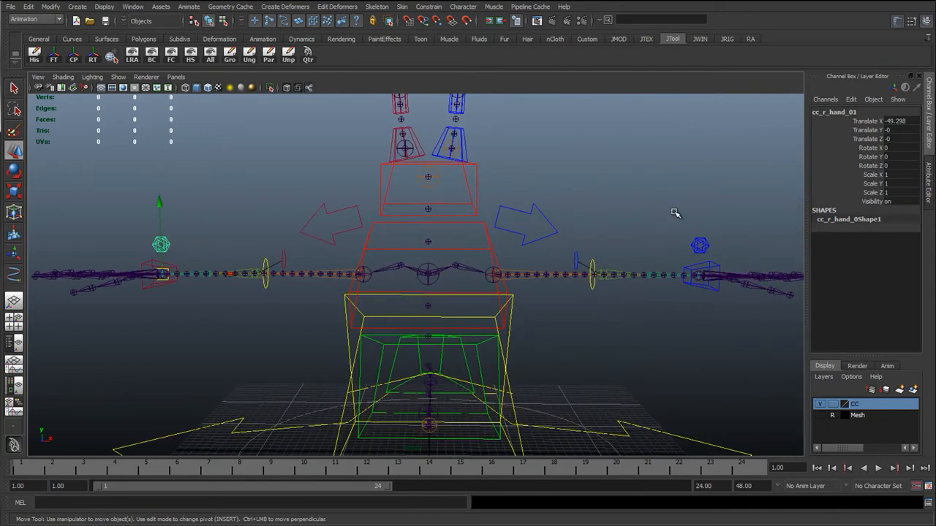
Step: Freeze the transformations of both hand ball controls, and lock and hide all their translate, rotate, scale and visibility channels
click(703, 245)
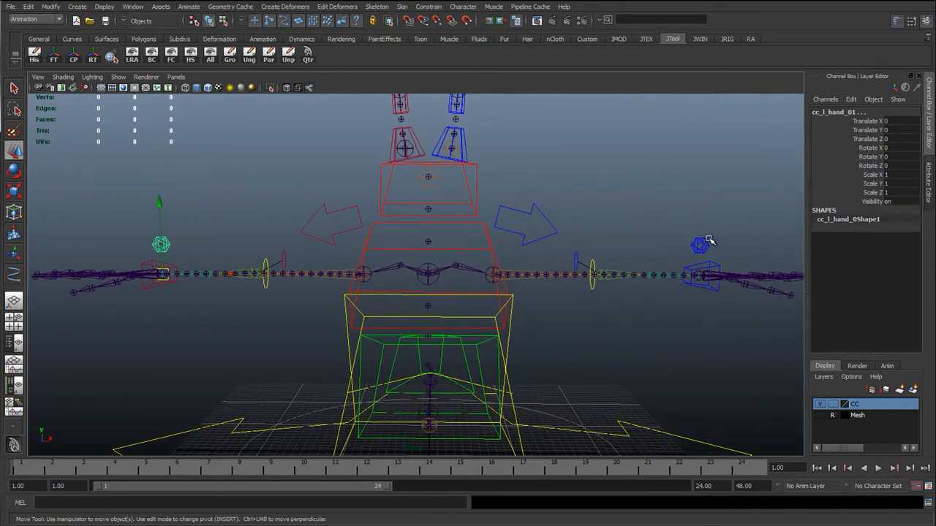
click(53, 57)
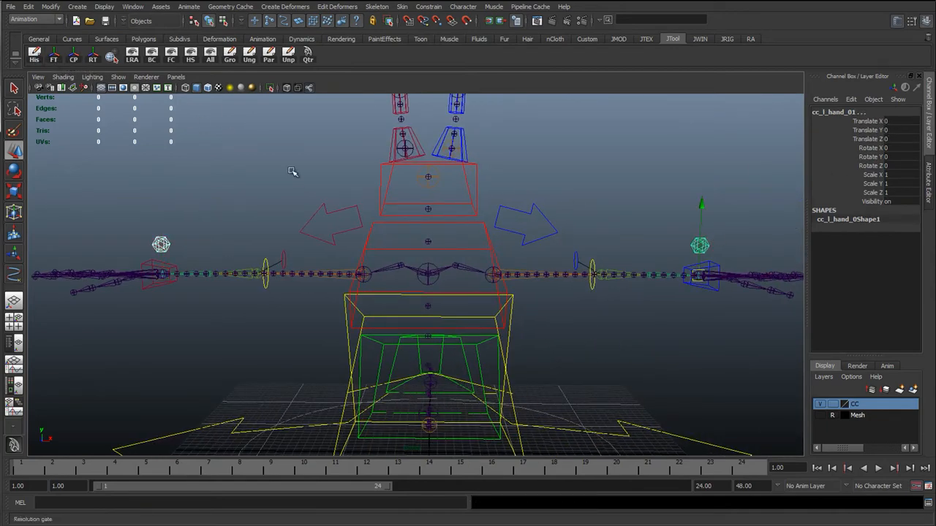
alt+drag(381, 219, 423, 231)
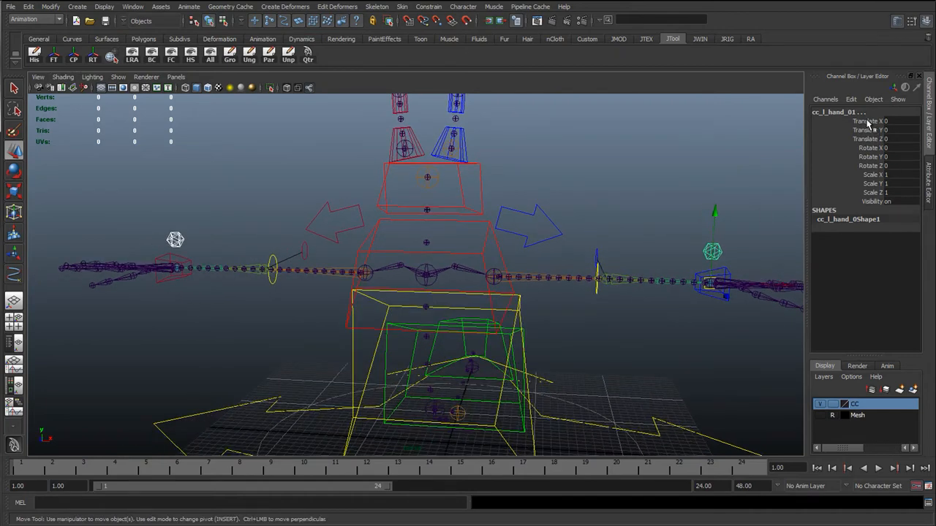
drag(868, 123, 867, 202)
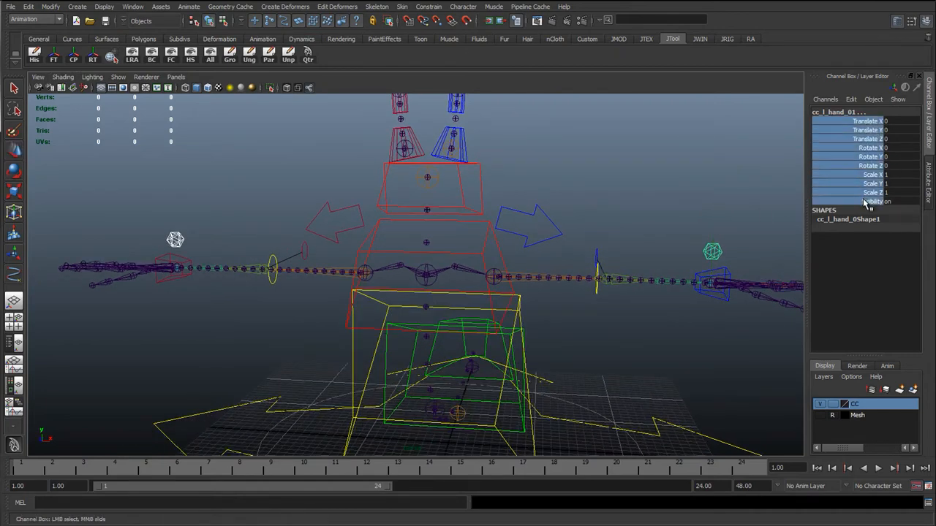
right_click(859, 206)
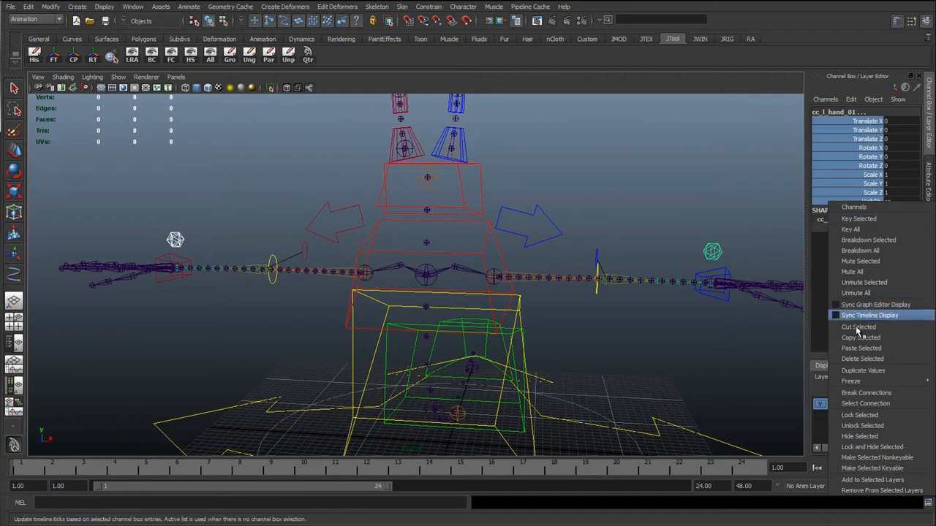
click(870, 447)
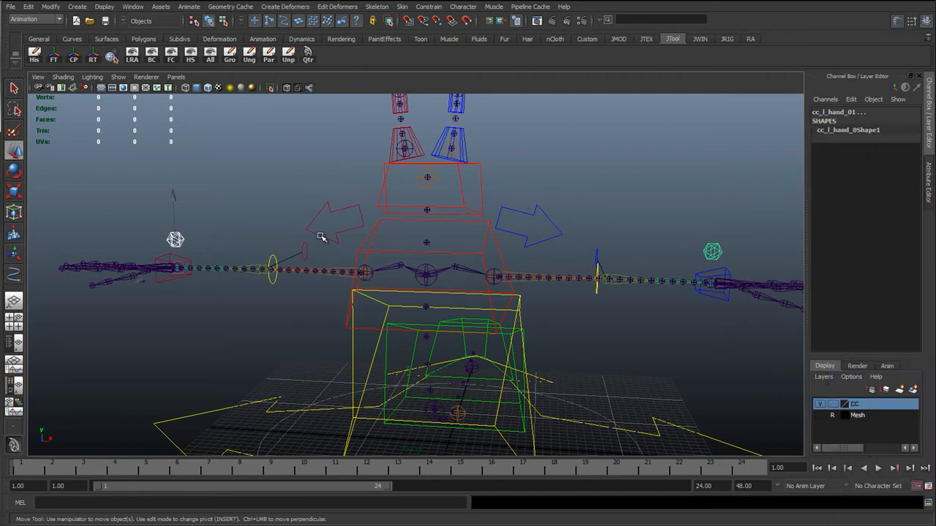
Step: Make the Mesh layer visible to show the left hand's geometry around its finger joints
alt+drag(384, 267, 368, 266)
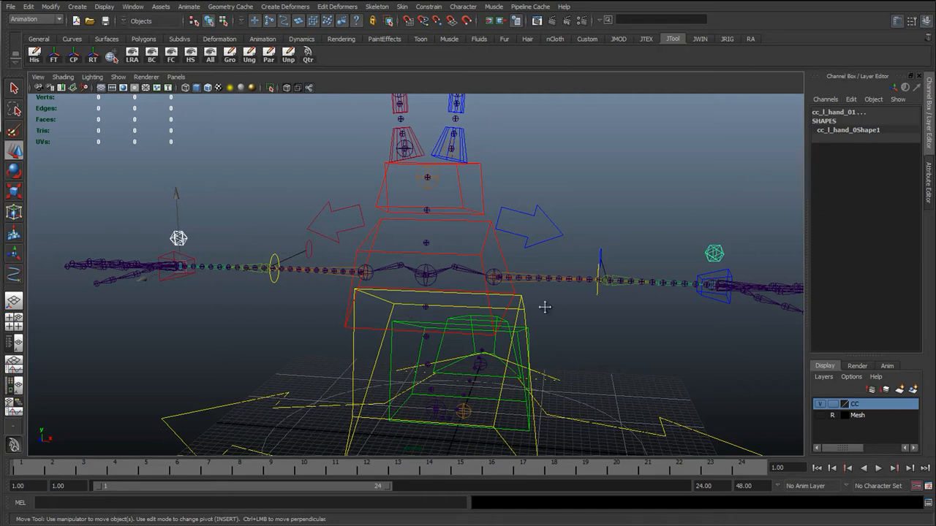
alt+drag(544, 309, 613, 248)
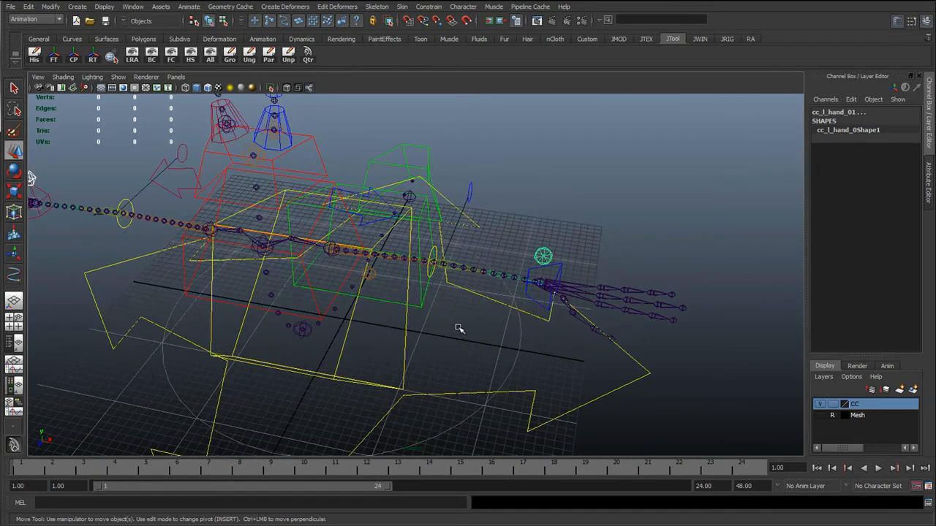
alt+drag(458, 328, 441, 299)
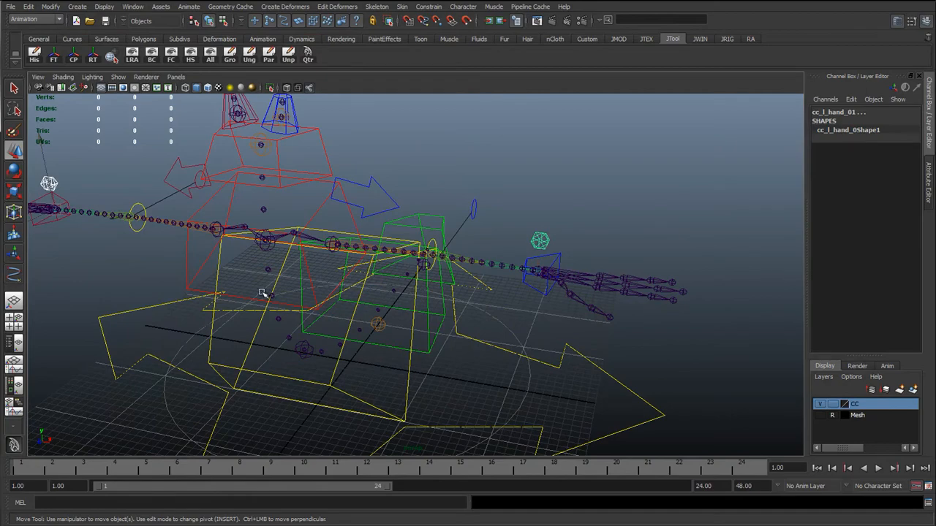
alt+drag(508, 314, 548, 326)
click(549, 326)
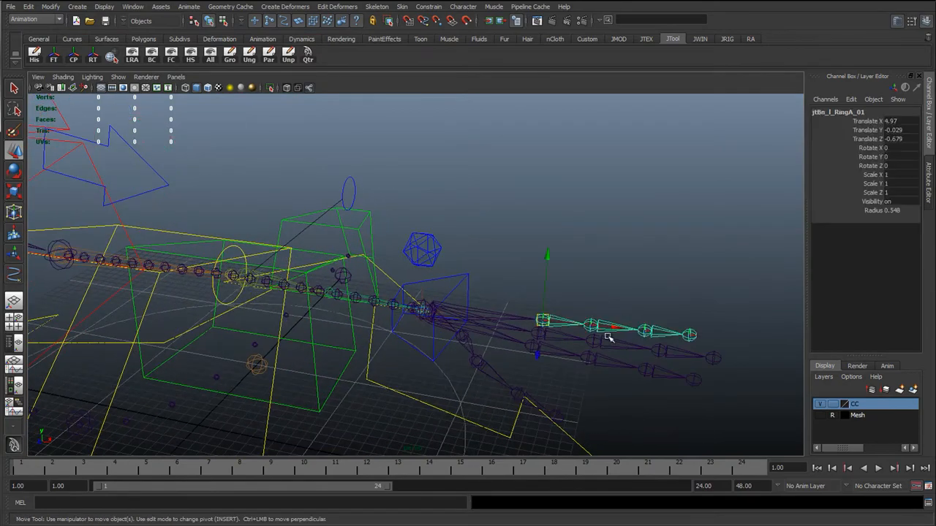
alt+drag(608, 338, 555, 344)
click(819, 414)
alt+drag(619, 380, 729, 201)
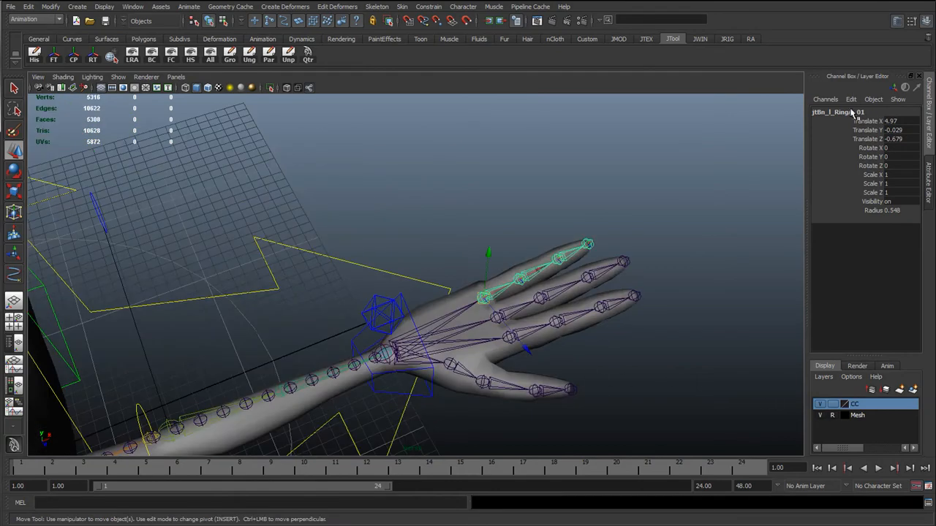
Step: Examine the left hand's middle, index, thumb and ring joints by selecting them one after another, up to the ring finger's end joint
click(519, 308)
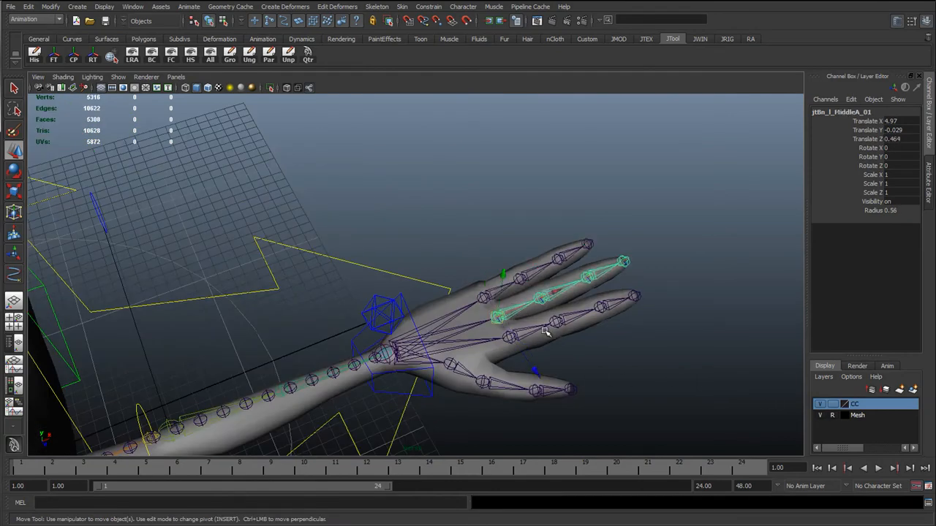
click(544, 332)
click(500, 385)
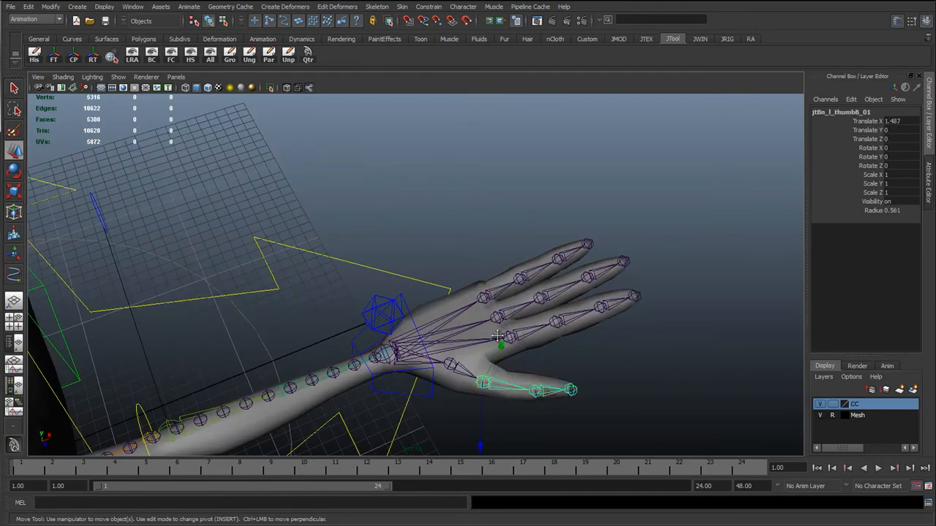
alt+middle_drag(497, 336, 432, 300)
key(q)
scroll(450, 330, up, 5)
alt+middle_drag(414, 349, 422, 299)
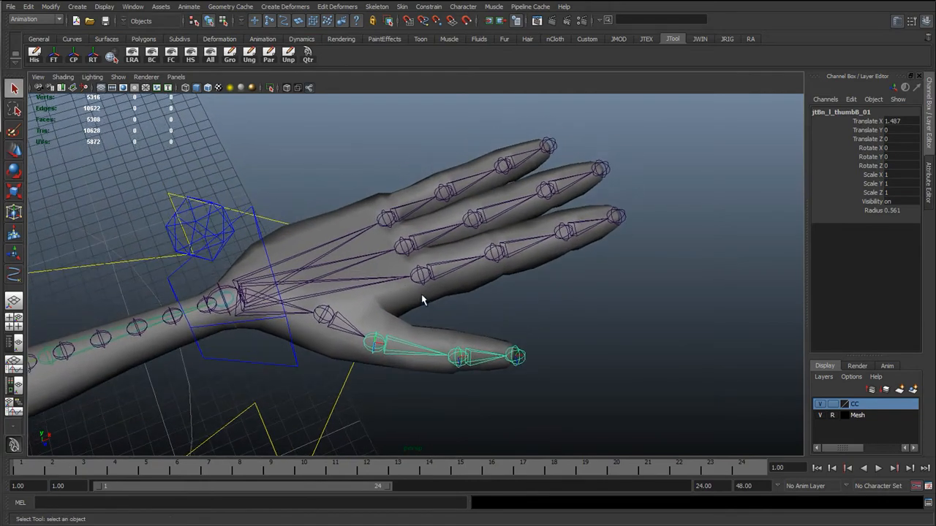
click(332, 318)
click(446, 193)
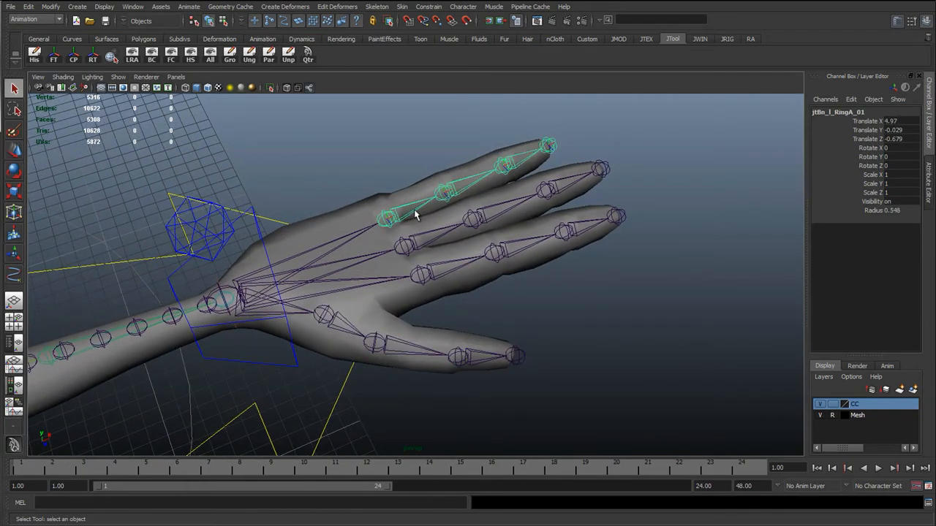
click(386, 219)
click(445, 191)
click(548, 148)
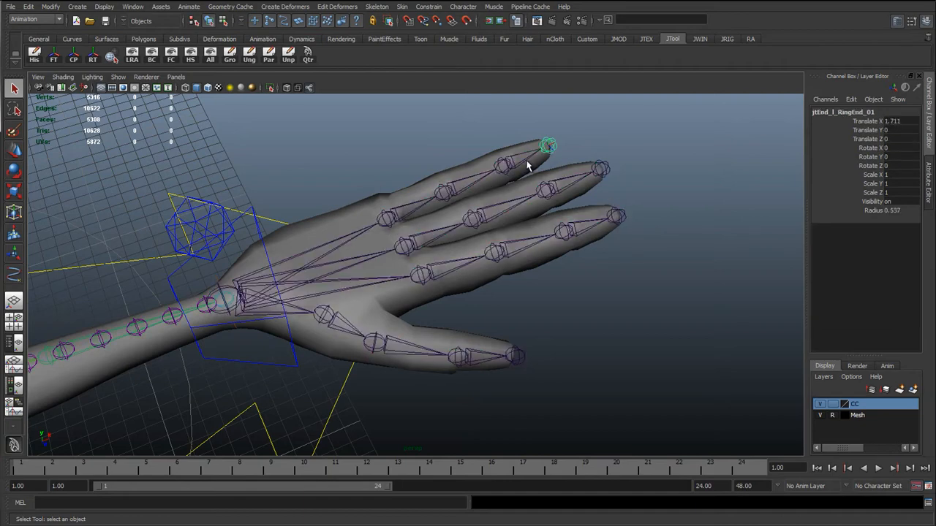
Step: Try rotating the ring finger's end joint jtEnd_l_RingEnd_01 and undo each rotation
key(w)
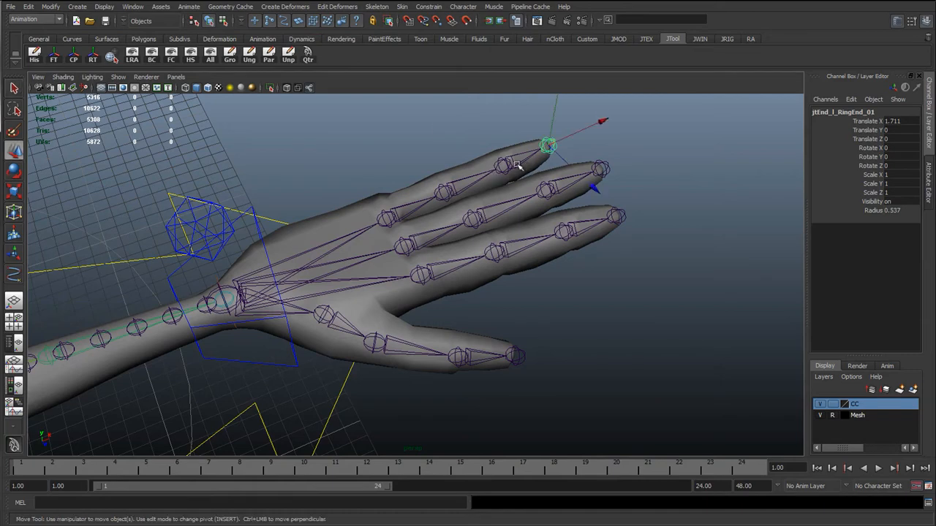
key(e)
drag(572, 110, 494, 178)
key(ctrl+z)
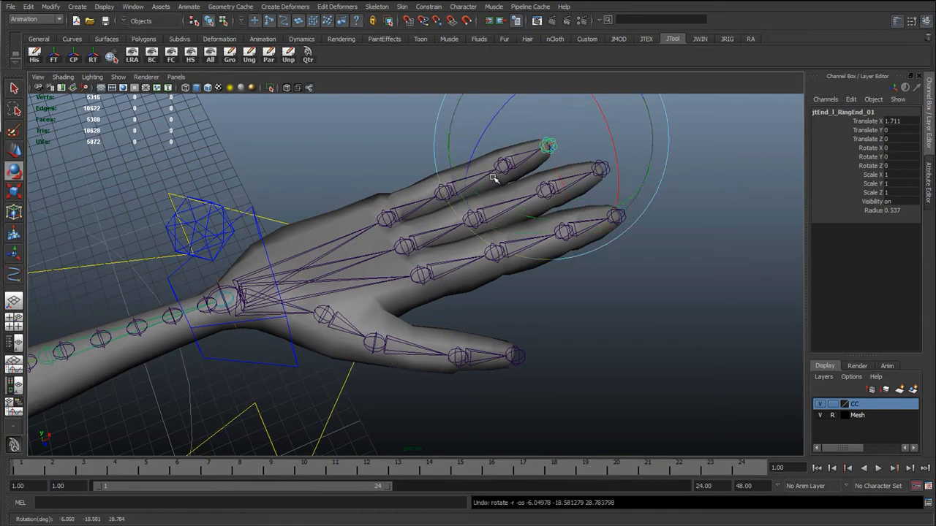
key(w)
key(e)
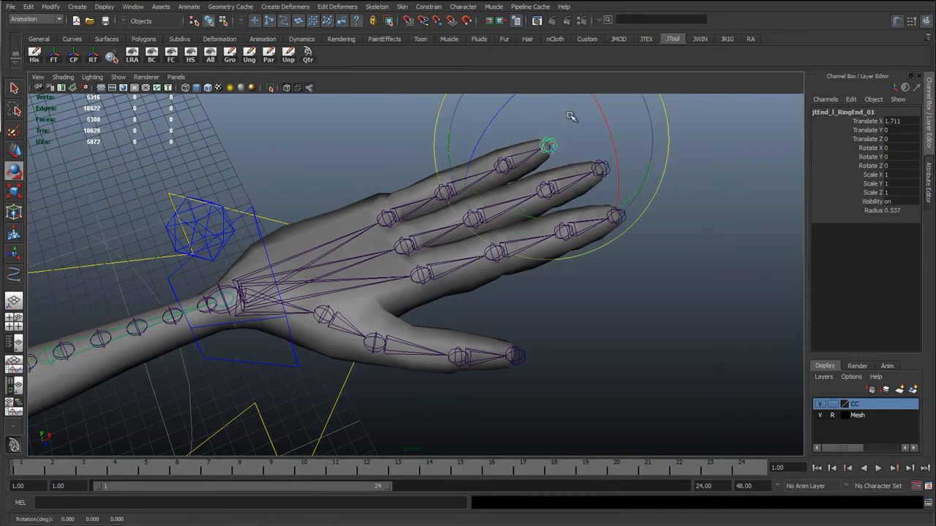
drag(570, 115, 505, 146)
key(ctrl+z)
key(w)
Step: Check the ring finger's other joints, test-rotate its second joint jtBn_l_RingB_01 and undo the rotation
click(511, 166)
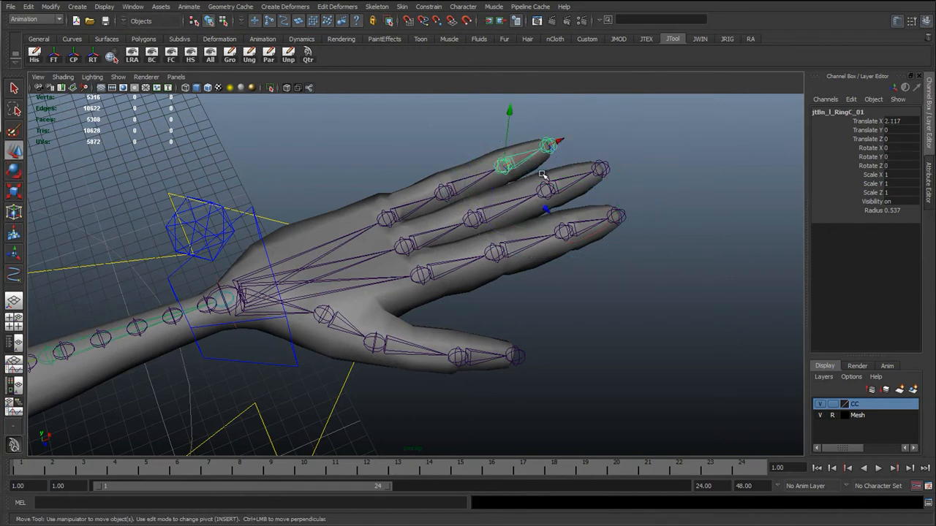
click(391, 217)
drag(443, 195, 475, 182)
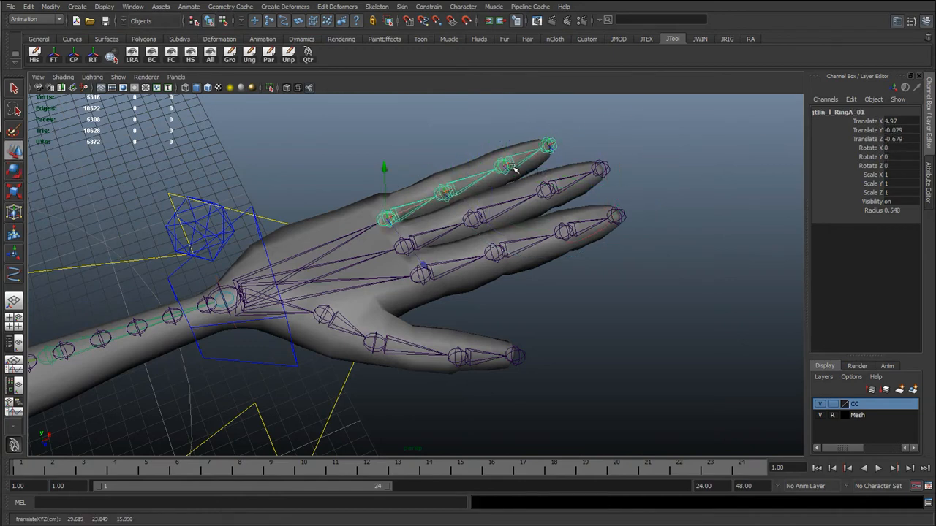
click(443, 185)
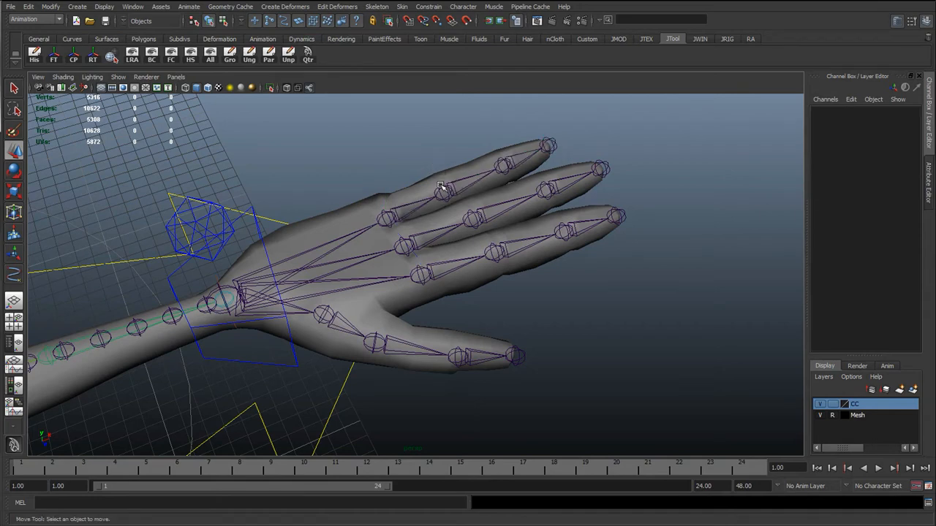
click(444, 191)
key(e)
drag(451, 122, 470, 193)
key(ctrl+z)
key(ctrl+z)
Step: Test how the ring finger bends from its base joint jtBn_l_RingA_01 and undo the rotation
alt+drag(359, 260, 399, 305)
key(q)
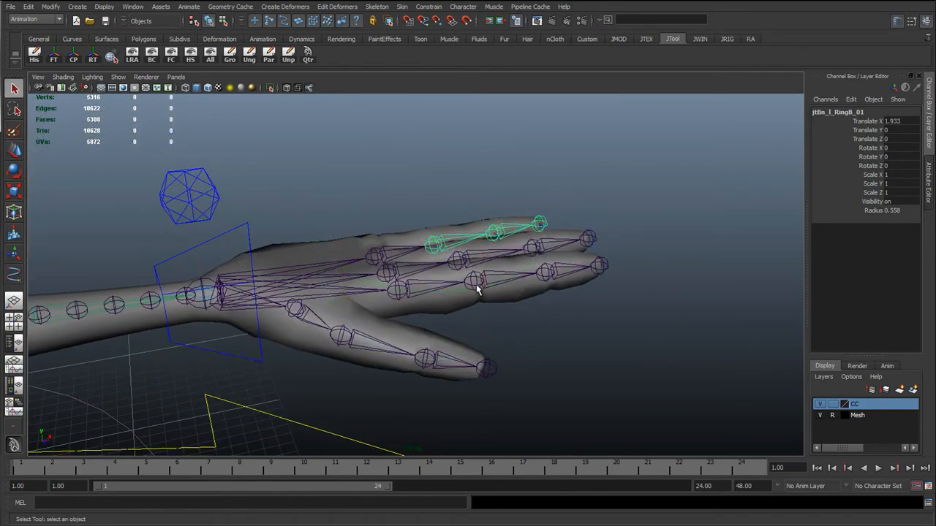
alt+drag(480, 288, 410, 310)
click(379, 264)
key(e)
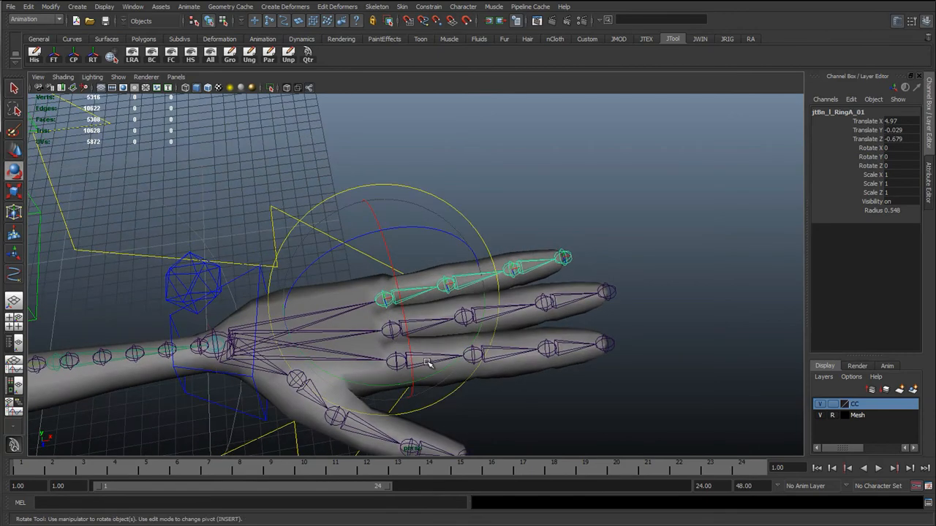
drag(478, 340, 487, 234)
click(487, 234)
click(447, 283)
key(q)
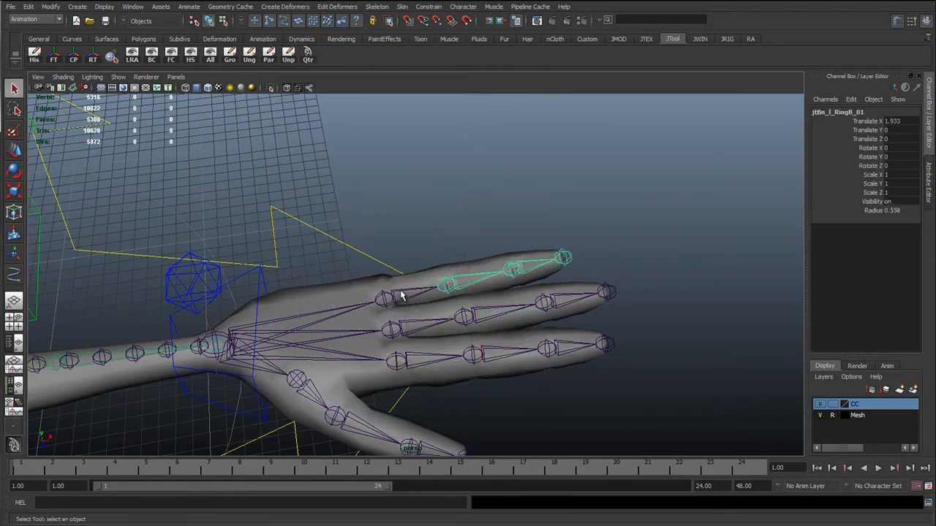
key(e)
mouse_move(382, 234)
mouse_down()
mouse_move(512, 244)
mouse_move(303, 242)
mouse_move(395, 244)
mouse_up()
key(ctrl+z)
Step: Test the bend of the ring finger's middle section again by rotating its second joint, and undo the change
click(472, 229)
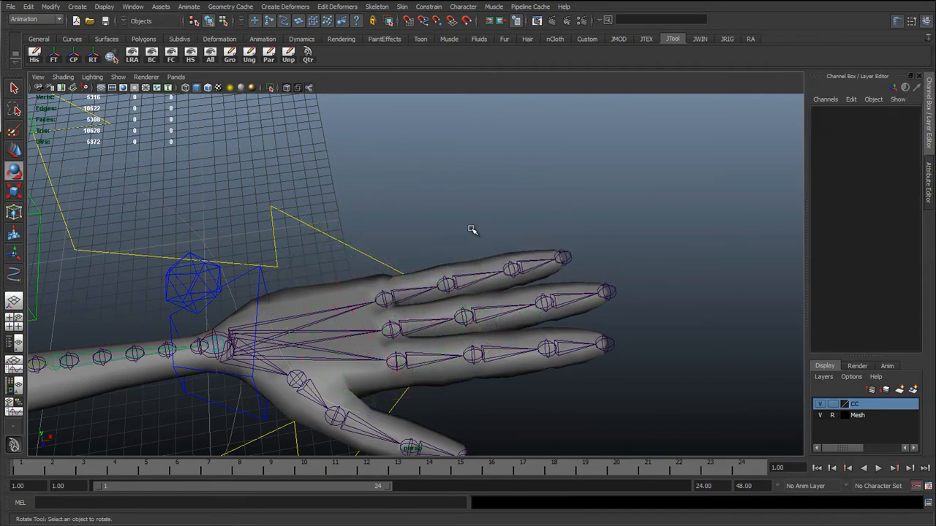
click(455, 281)
drag(481, 209, 396, 238)
key(ctrl+z)
click(574, 192)
click(514, 270)
key(ctrl+z)
key(q)
Step: Try rotating the thumb's base joint jtBn_l_thumbA_01 about its different axes, undoing each rotation
click(387, 300)
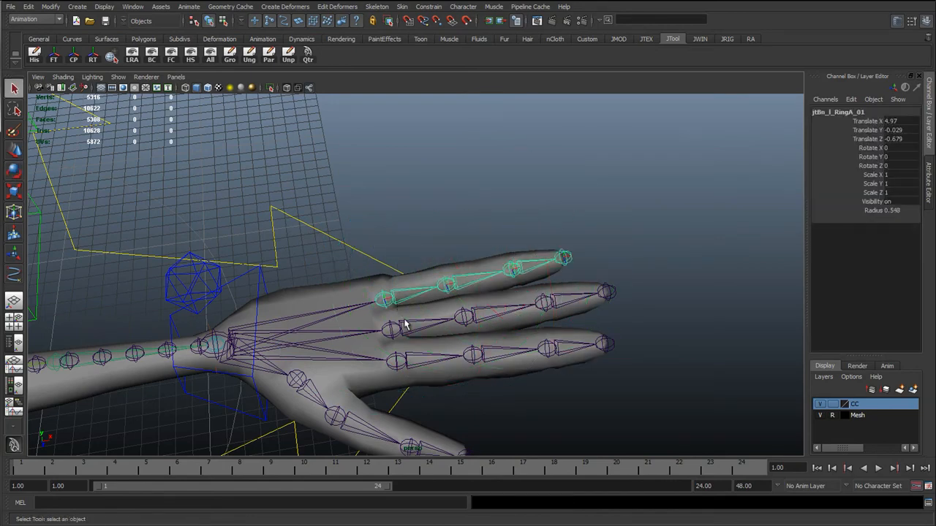
click(393, 331)
alt+drag(397, 362, 282, 289)
click(301, 250)
key(e)
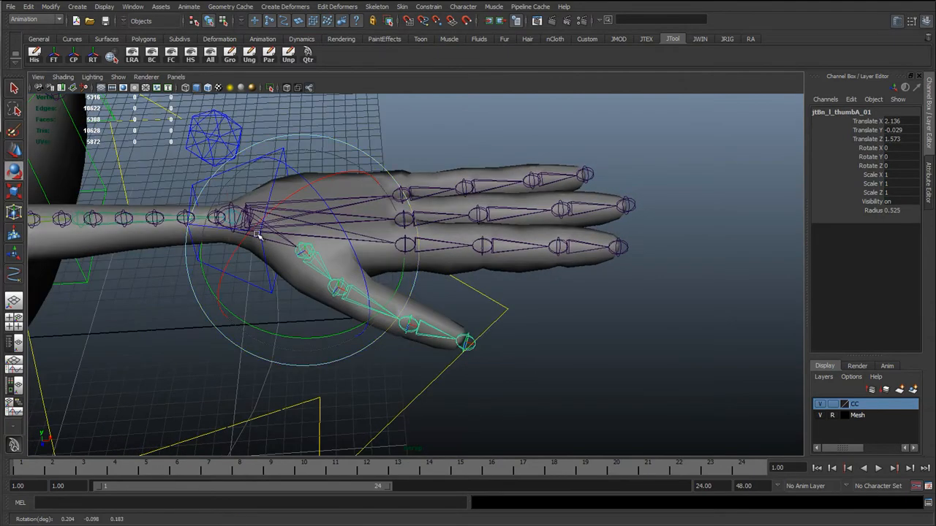
drag(275, 218, 287, 253)
key(ctrl+z)
mouse_move(328, 201)
mouse_down()
mouse_move(354, 252)
mouse_move(322, 209)
mouse_up()
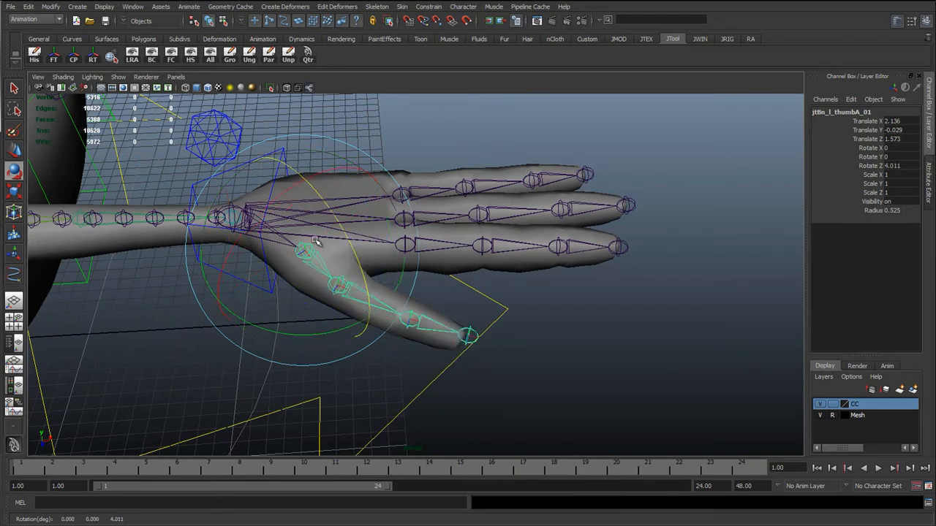
key(ctrl+z)
drag(265, 334, 313, 315)
key(ctrl+z)
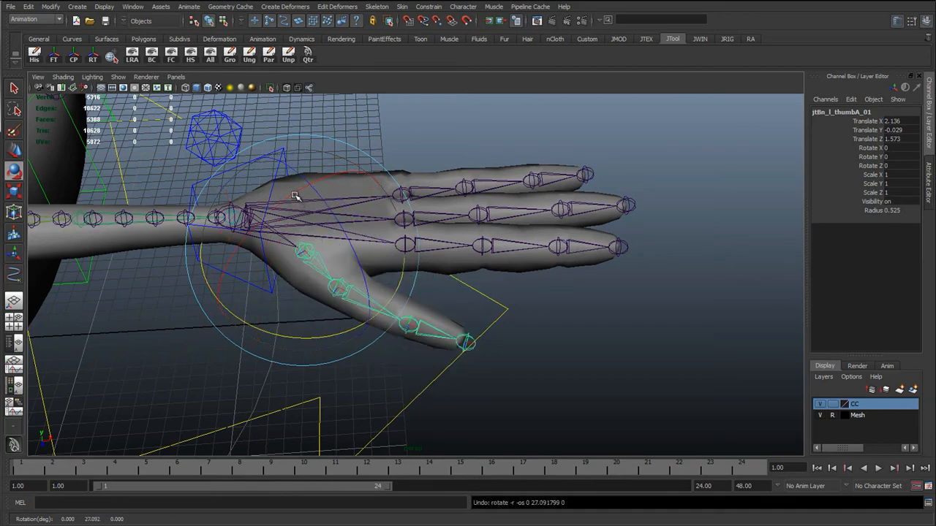
drag(296, 191, 317, 190)
key(ctrl+z)
key(ctrl+z)
click(615, 297)
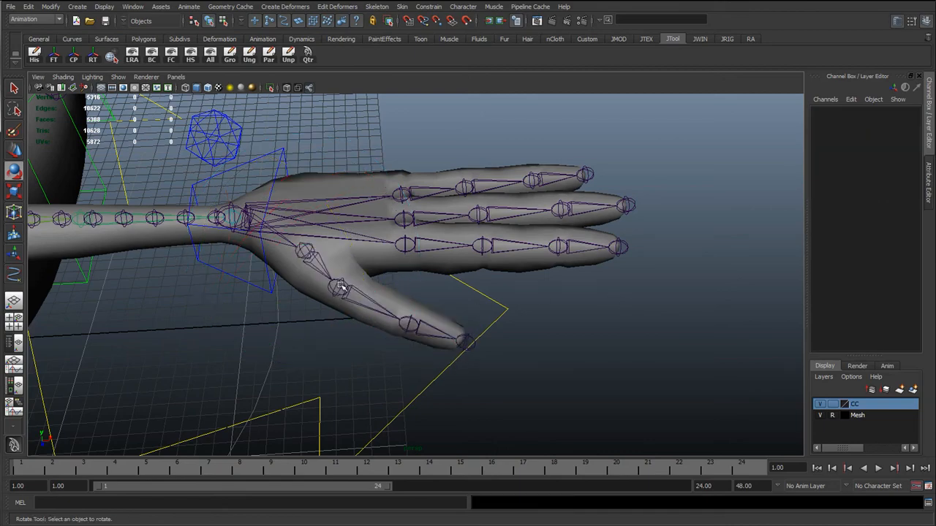
click(341, 288)
alt+drag(349, 304, 434, 295)
Step: Select both the left and right hand ball controls and open the Add Attribute dialog for them
key(q)
click(285, 240)
click(296, 217)
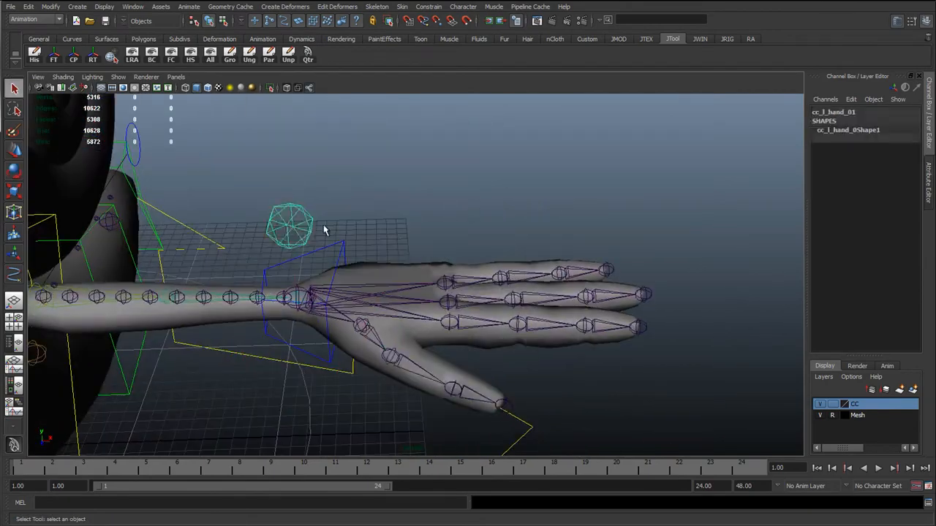
alt+right_drag(571, 245, 486, 247)
alt+middle_drag(486, 248, 622, 256)
alt+right_drag(621, 256, 293, 260)
alt+middle_drag(293, 259, 459, 249)
shift+click(194, 263)
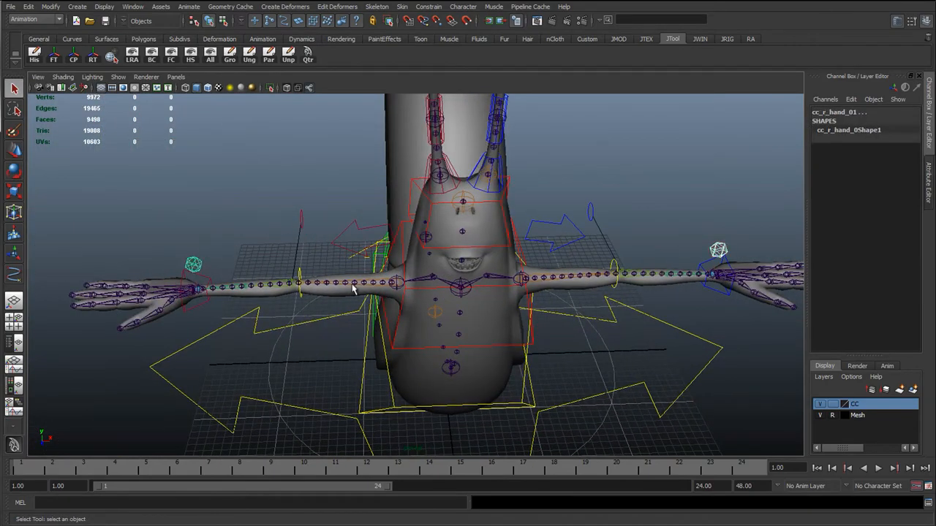
alt+drag(522, 294, 768, 163)
click(851, 99)
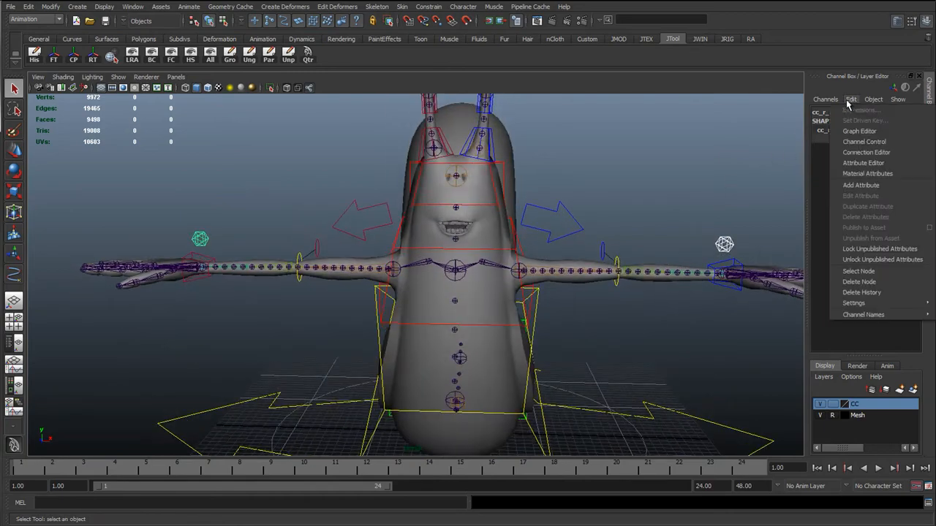
click(864, 185)
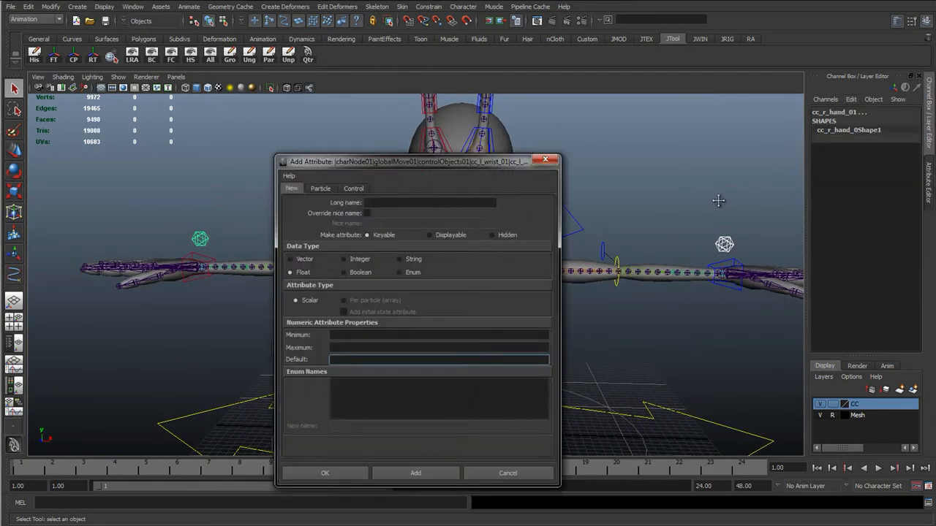
Step: Add the keyable float attributes ringSpread, ringA, ringB and ringC to both hand controls
alt+drag(719, 201, 635, 246)
alt+middle_drag(635, 246, 564, 242)
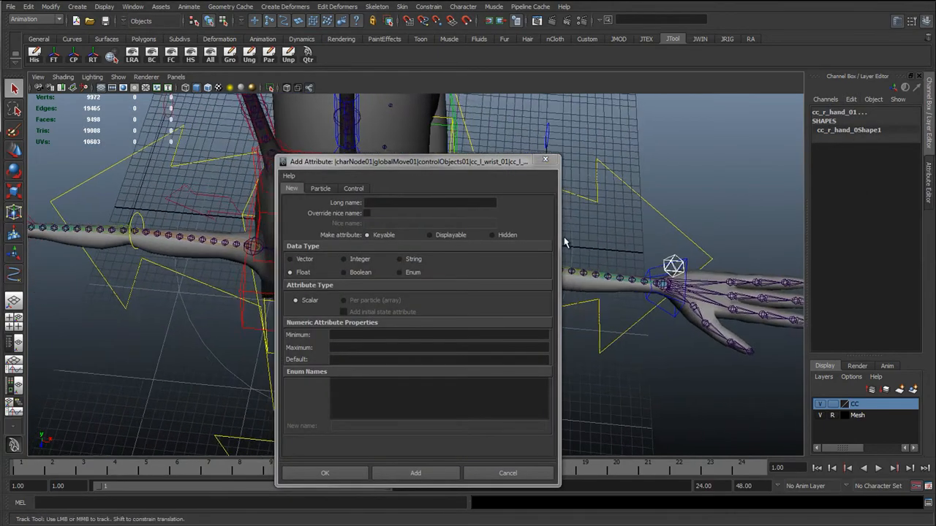
alt+drag(564, 242, 604, 269)
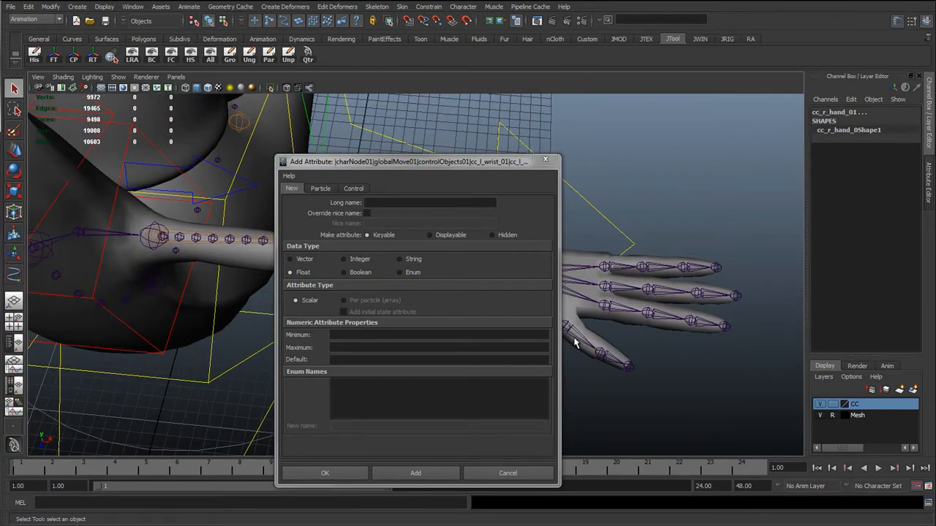
drag(362, 162, 211, 157)
click(277, 196)
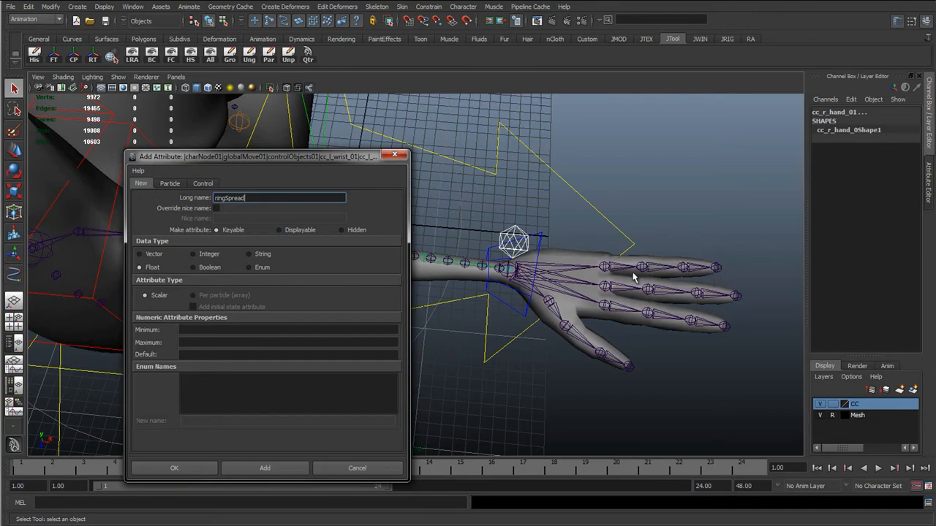
alt+drag(628, 275, 644, 251)
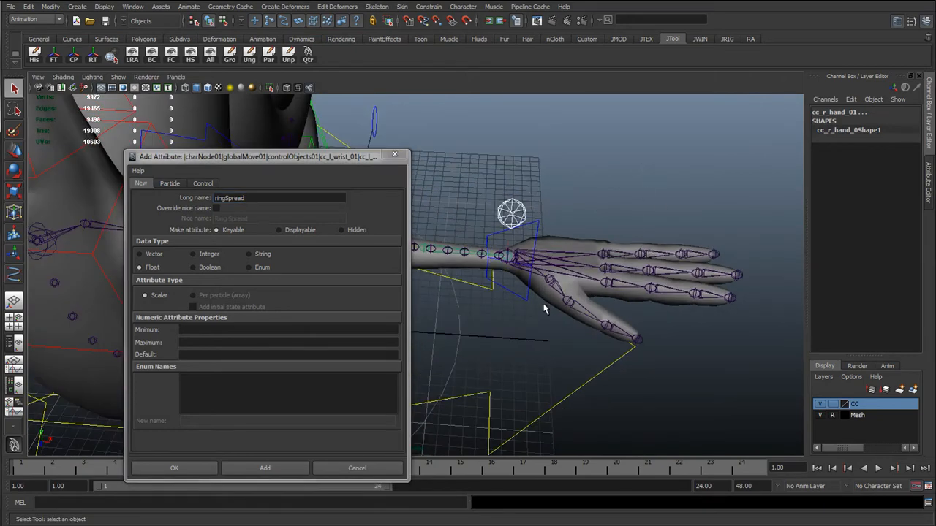
alt+drag(597, 313, 623, 285)
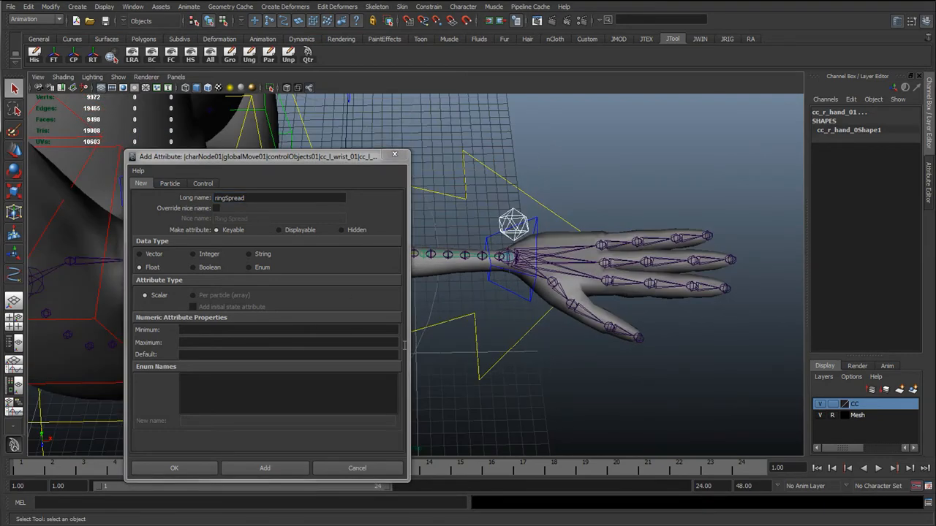
click(263, 468)
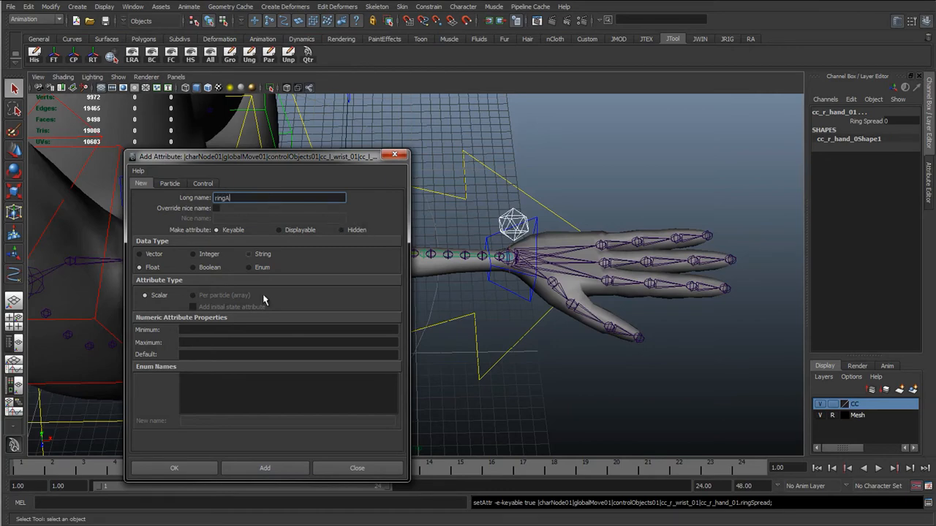
click(275, 469)
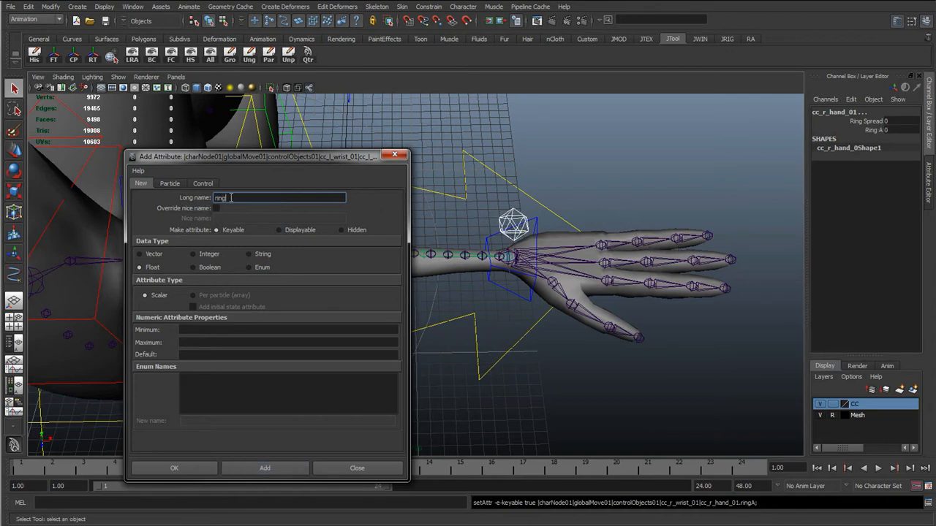
click(263, 467)
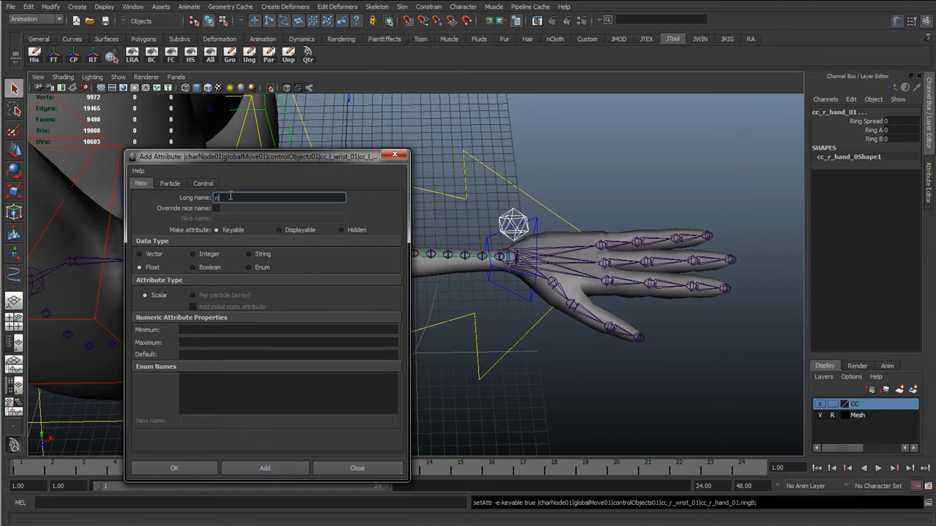
click(288, 466)
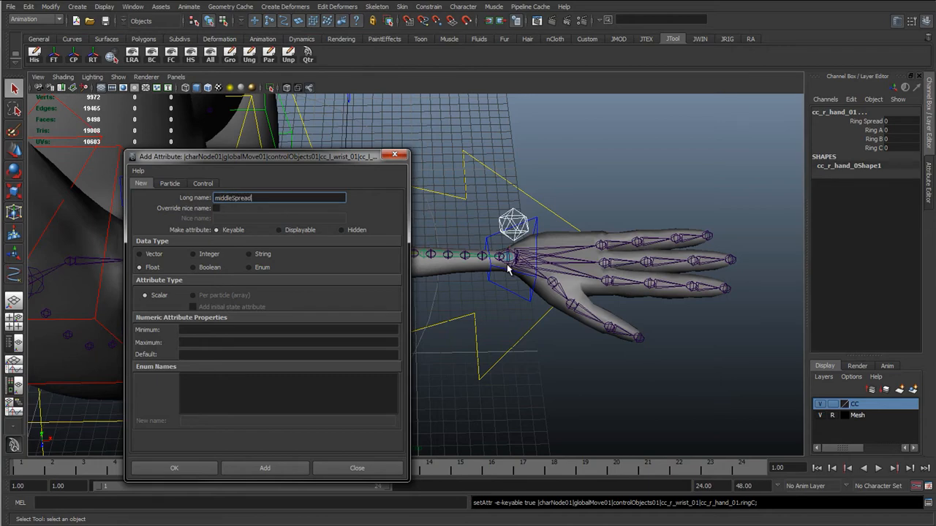
Step: Add the keyable float attributes middleSpread, middleA, middleB and middleC to both hand controls
click(288, 468)
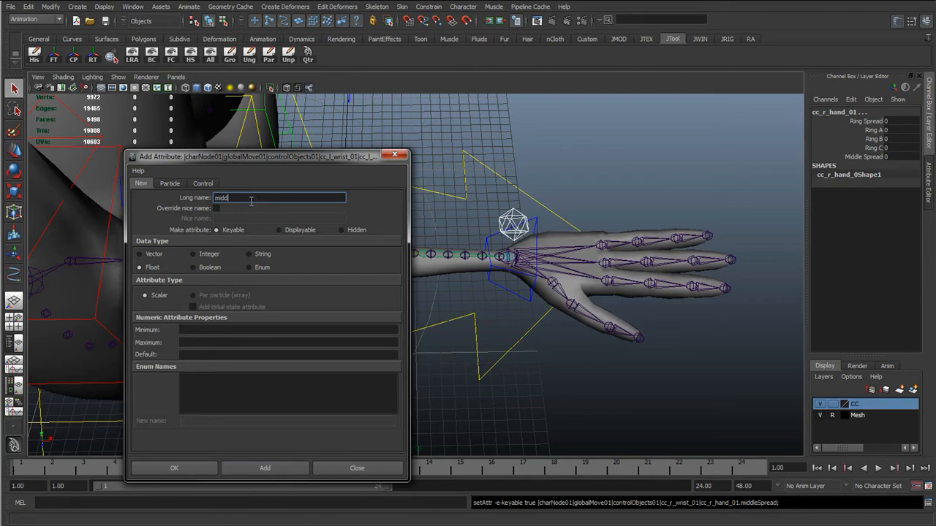
text(middleA)
click(265, 468)
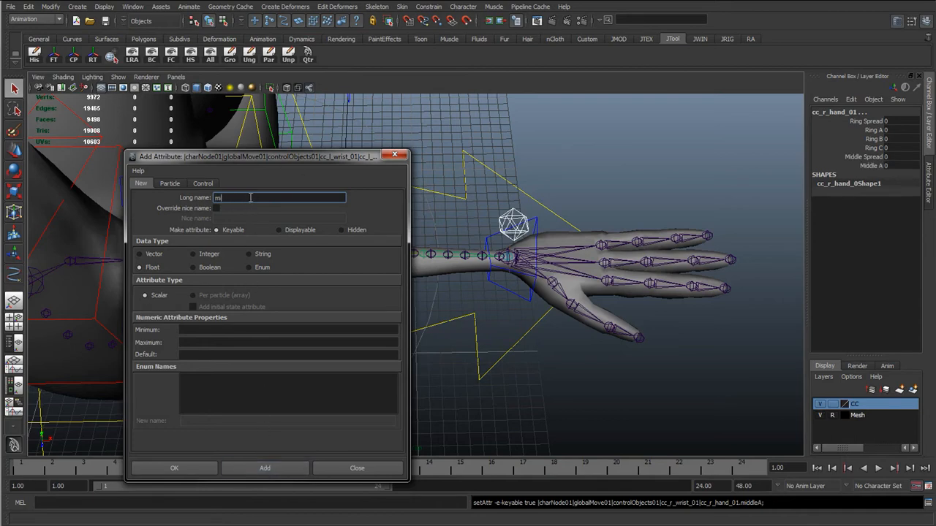
click(262, 468)
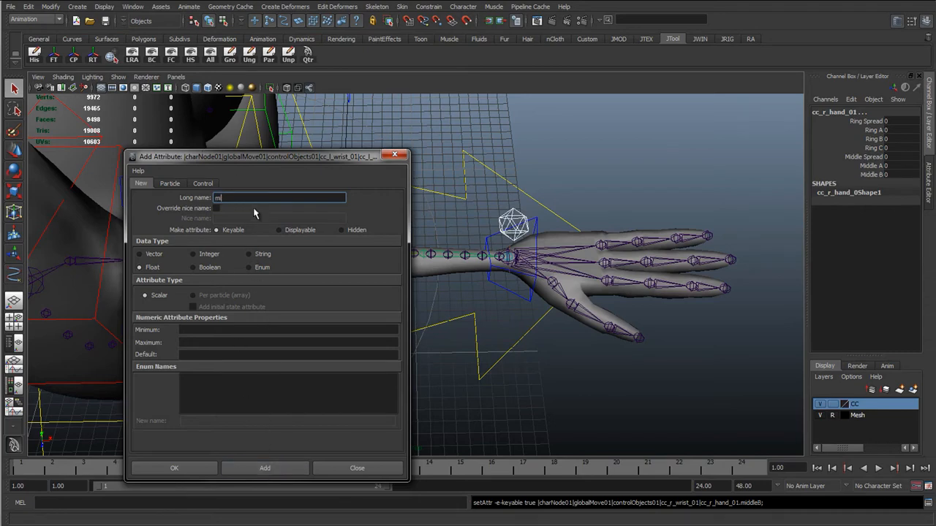
text(middleC)
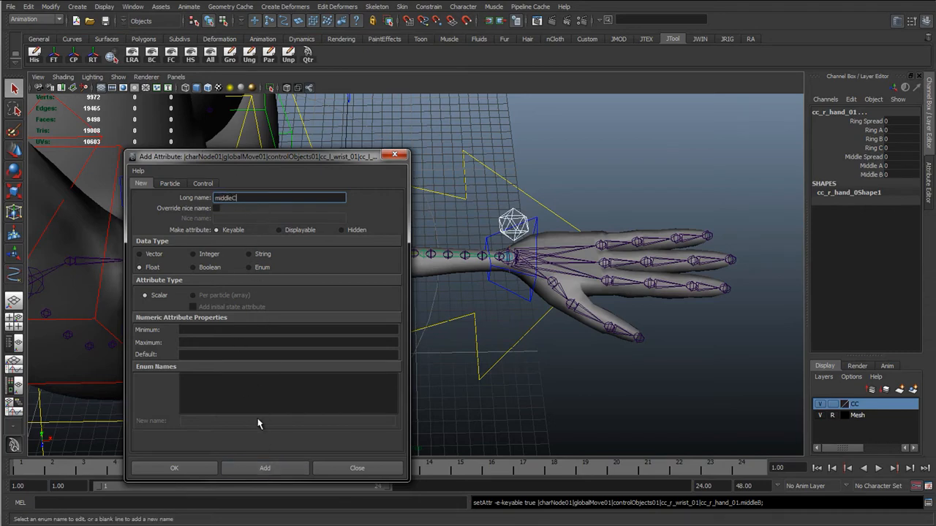
click(261, 469)
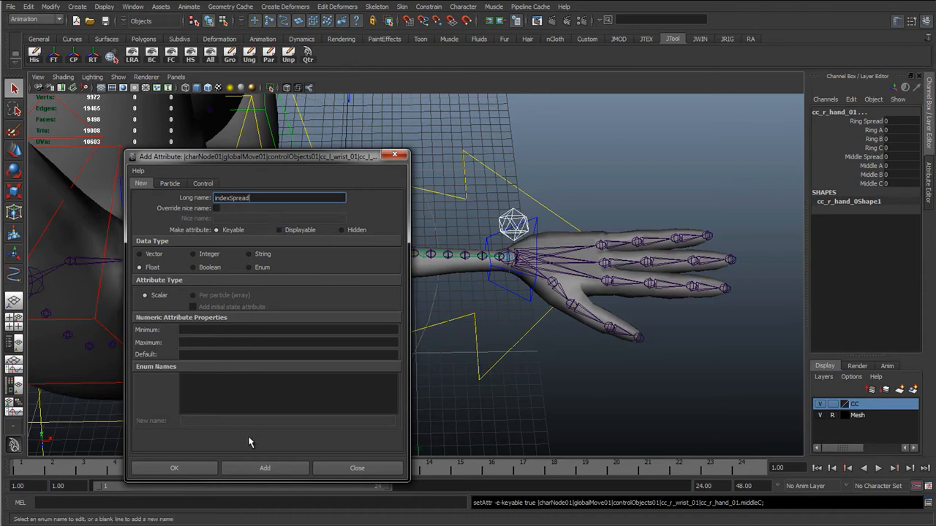
Step: Add the keyable float attributes indexSpread, indexA, indexB and indexC to both hand controls and close the Add Attribute dialog
click(249, 468)
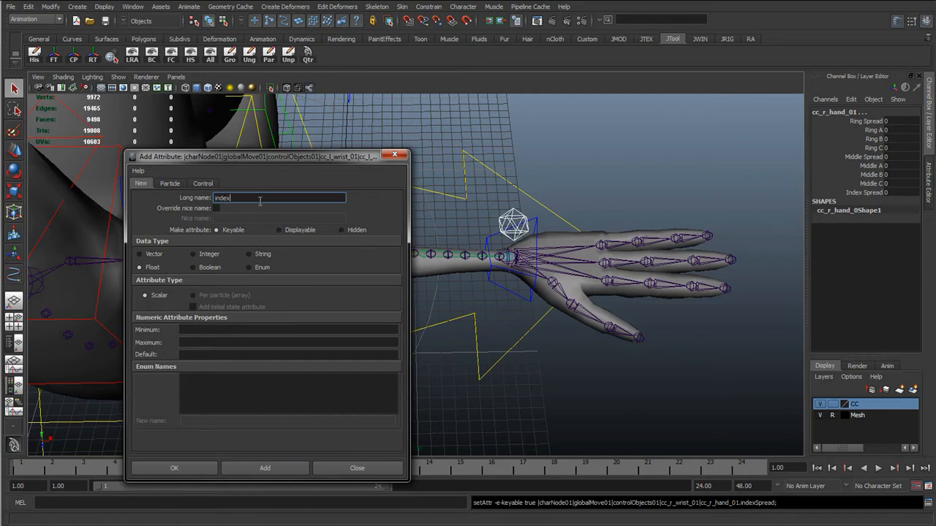
click(244, 471)
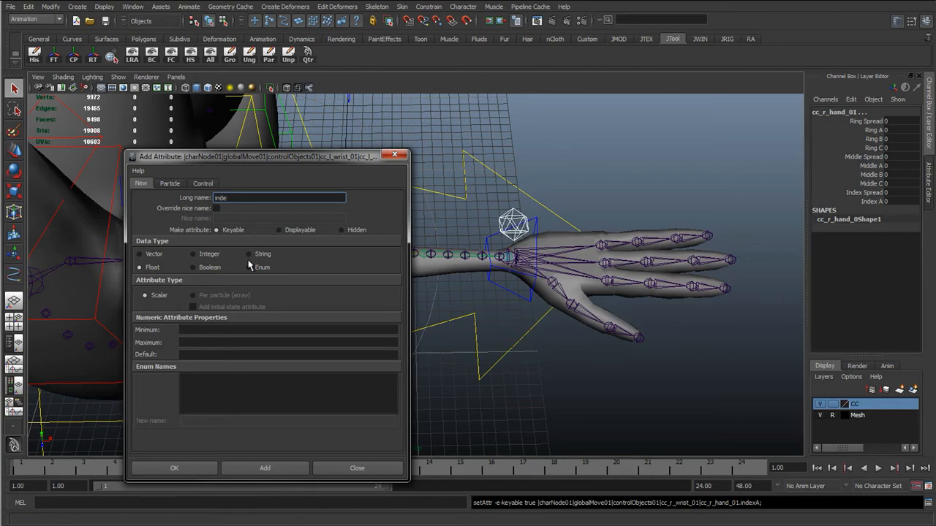
click(260, 466)
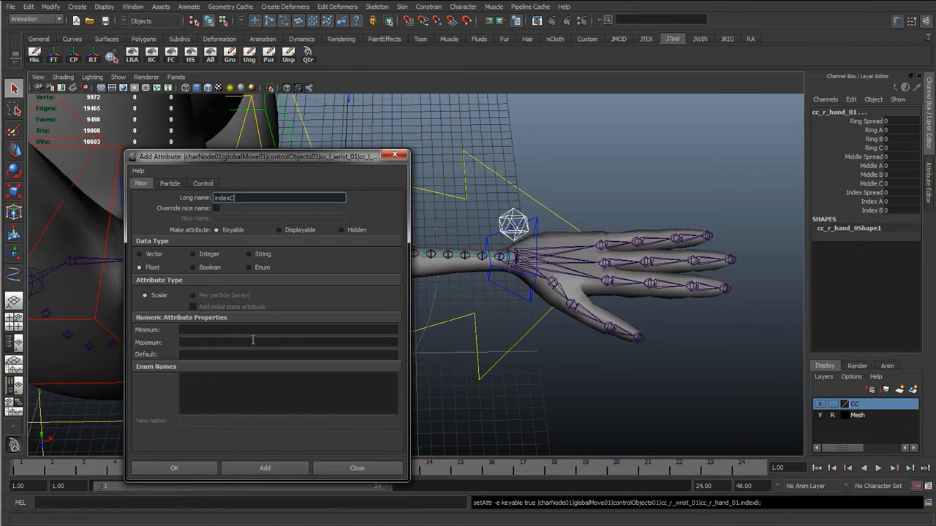
click(269, 471)
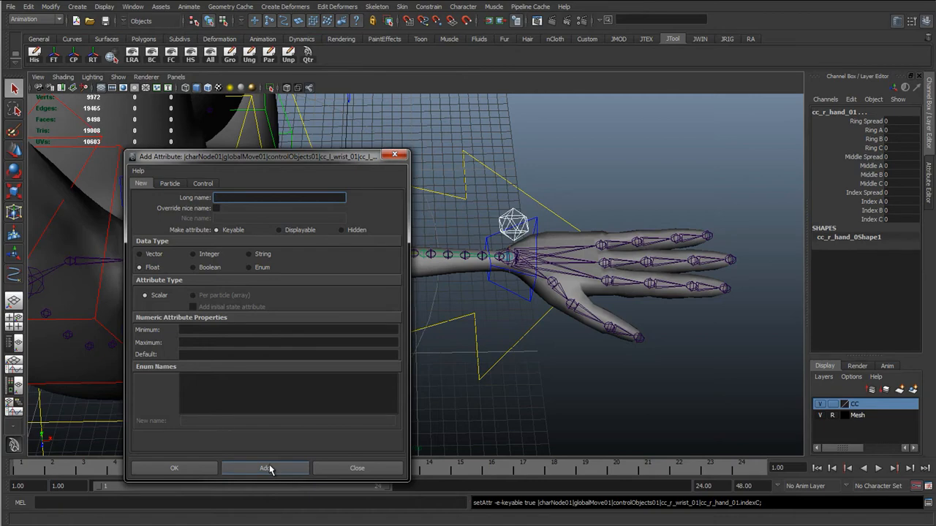
click(395, 156)
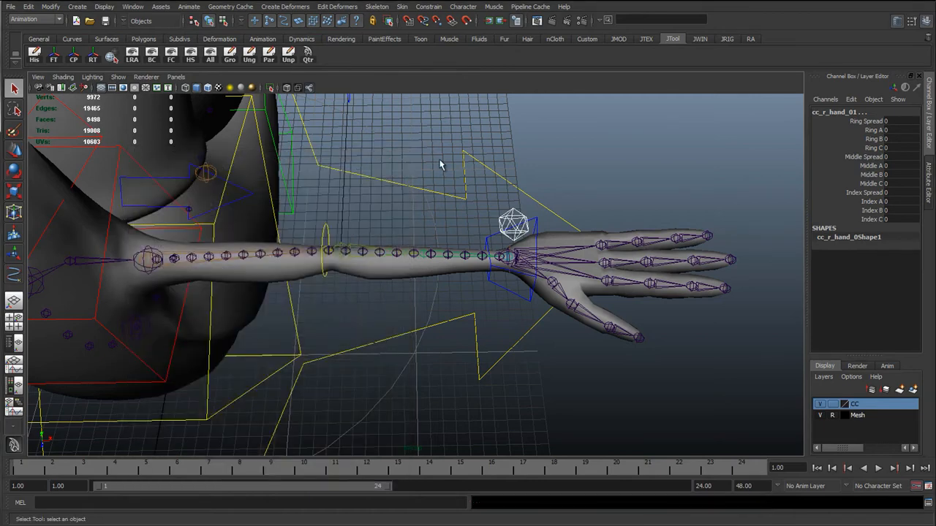
Step: Select the right and left hand ball controls in turn to check their new finger attributes
click(451, 164)
click(524, 213)
alt+drag(525, 214, 139, 206)
click(129, 221)
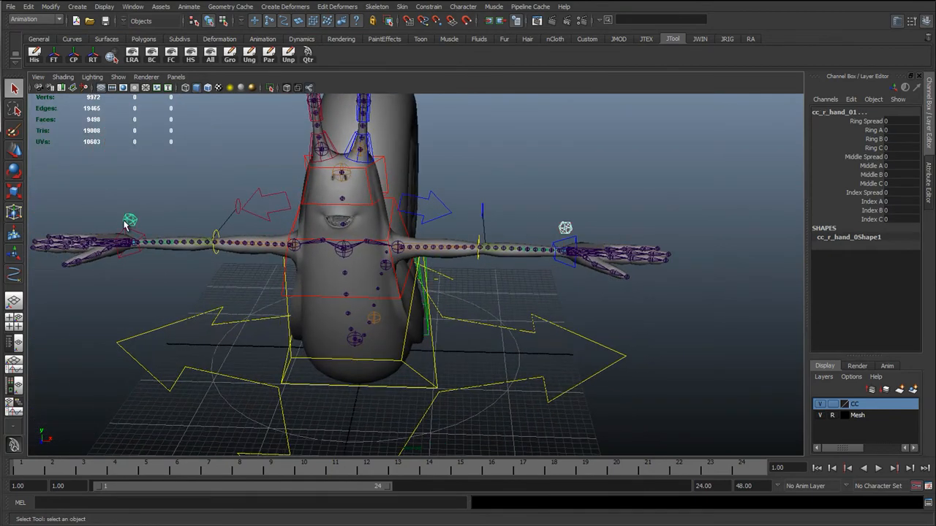
click(564, 223)
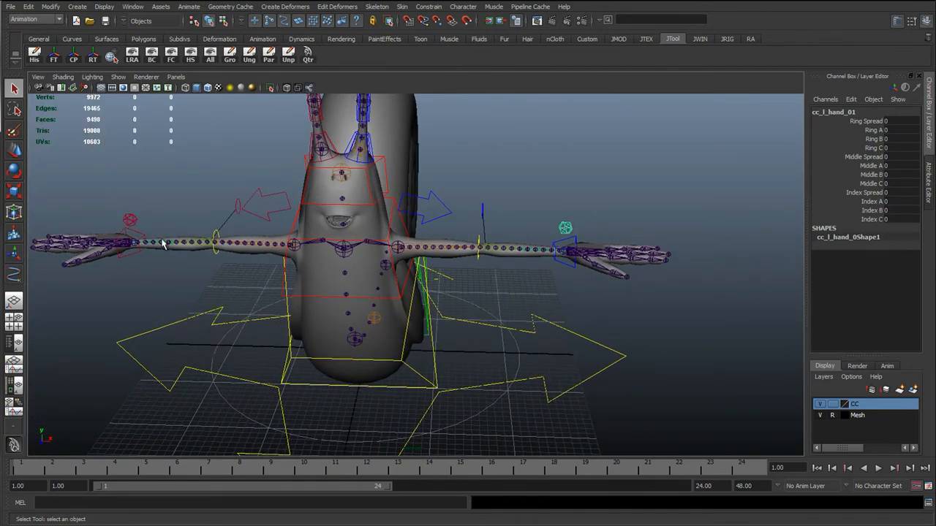
Step: Open the Connection Editor with the left hand control cc_l_hand_01 loaded as the output, and move the window clear of the hand
alt+drag(399, 415, 563, 293)
click(579, 235)
alt+middle_drag(563, 292, 361, 239)
alt+right_drag(362, 239, 521, 304)
alt+middle_drag(376, 270, 355, 291)
alt+drag(355, 291, 273, 235)
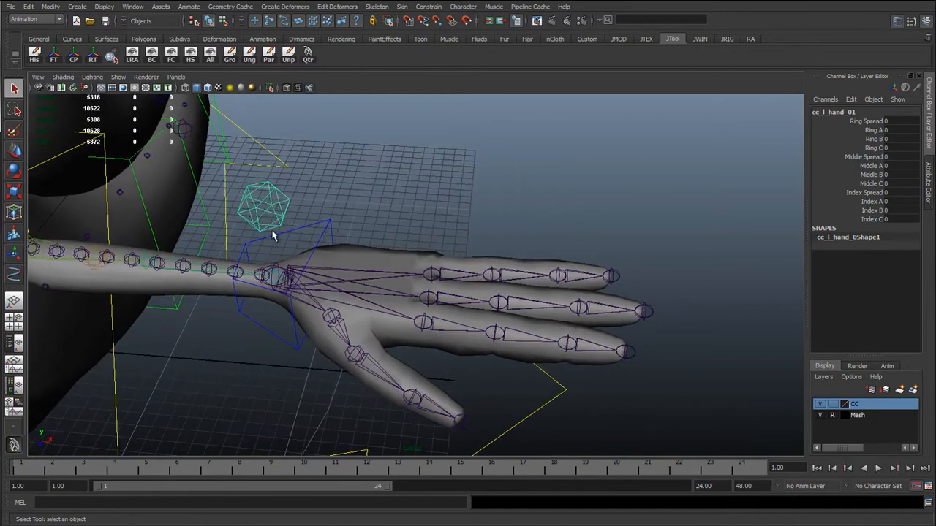
click(133, 7)
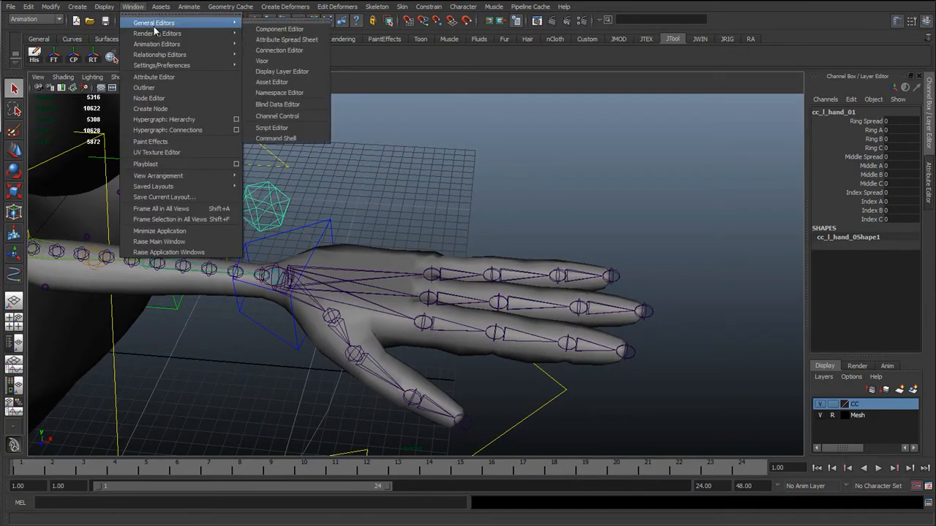
mouse_move(199, 34)
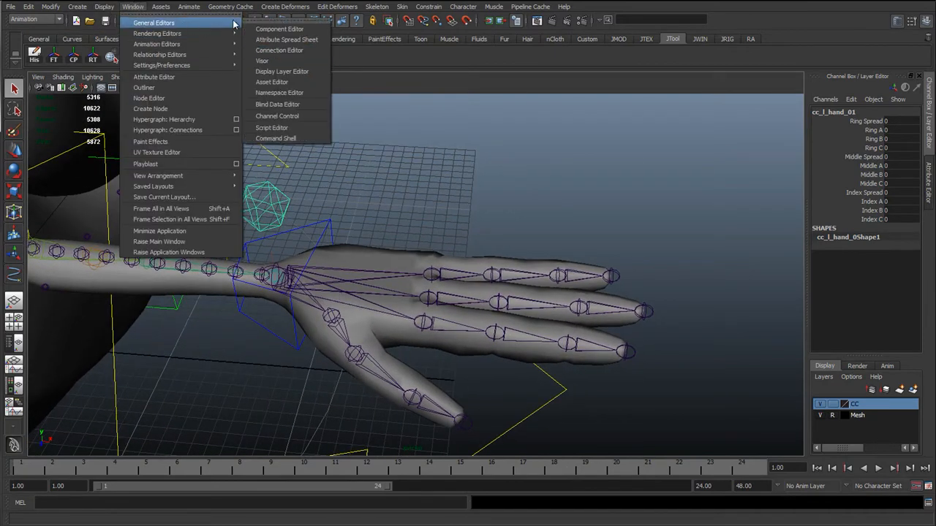
click(293, 51)
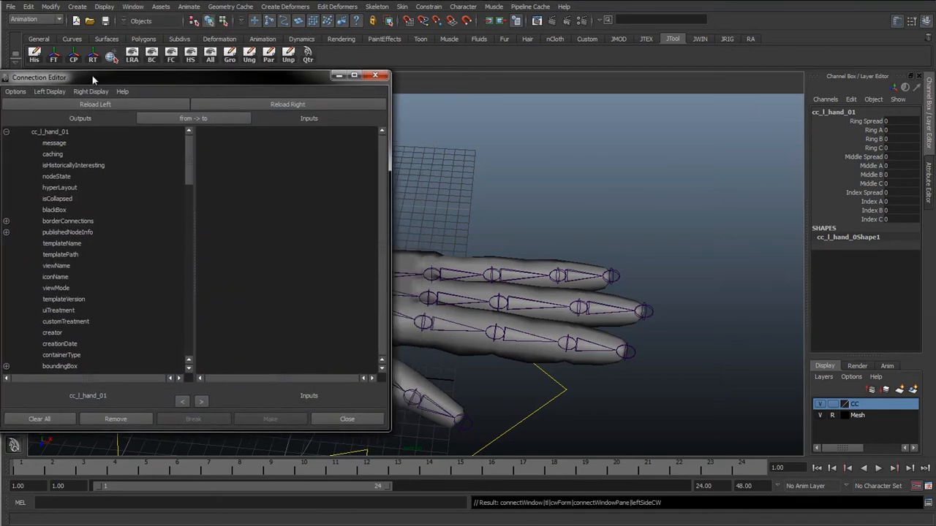
drag(92, 75, 0, 76)
Step: Examine the left hand's ring, middle and index finger joints one by one, checking their names and rotation channels
click(429, 271)
key(w)
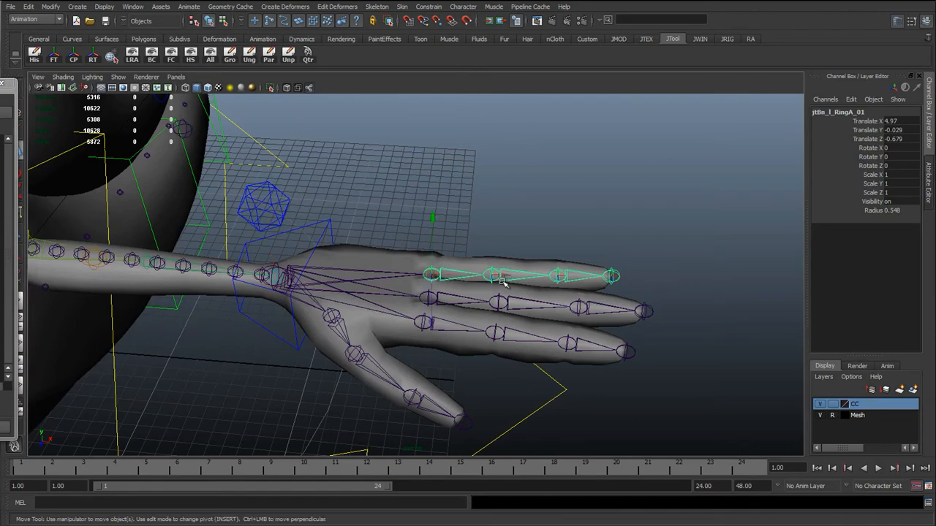
click(491, 274)
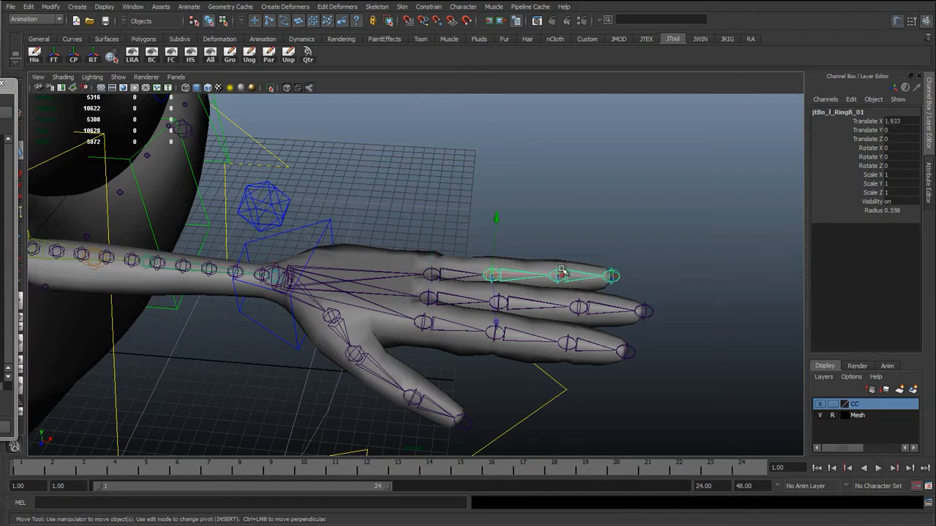
click(561, 273)
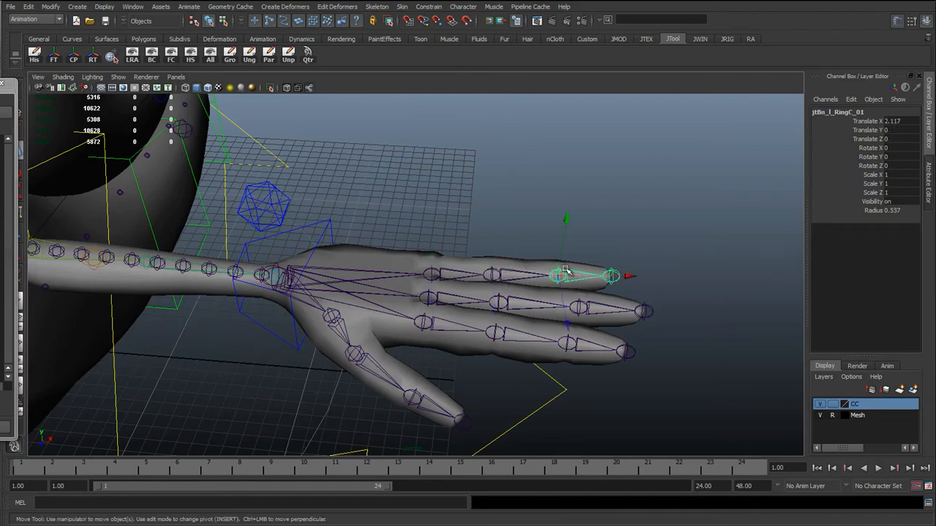
click(508, 302)
click(577, 306)
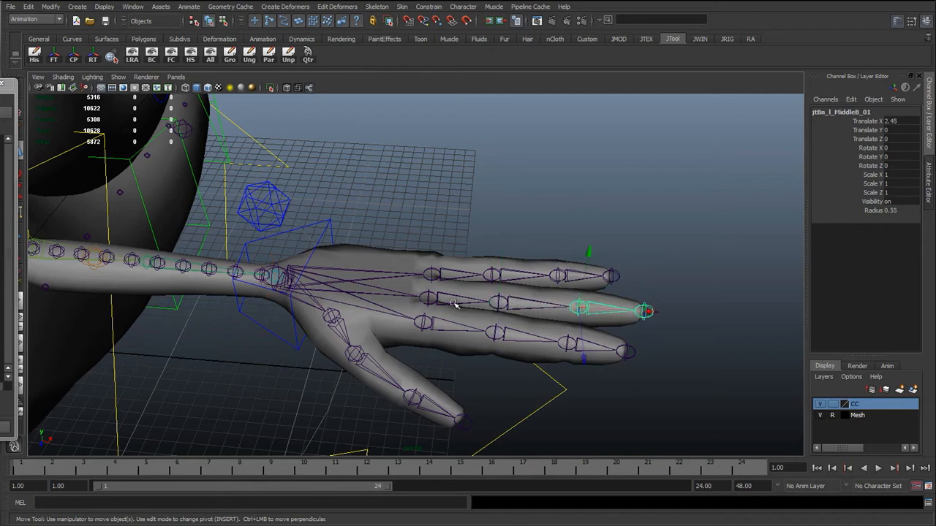
click(435, 322)
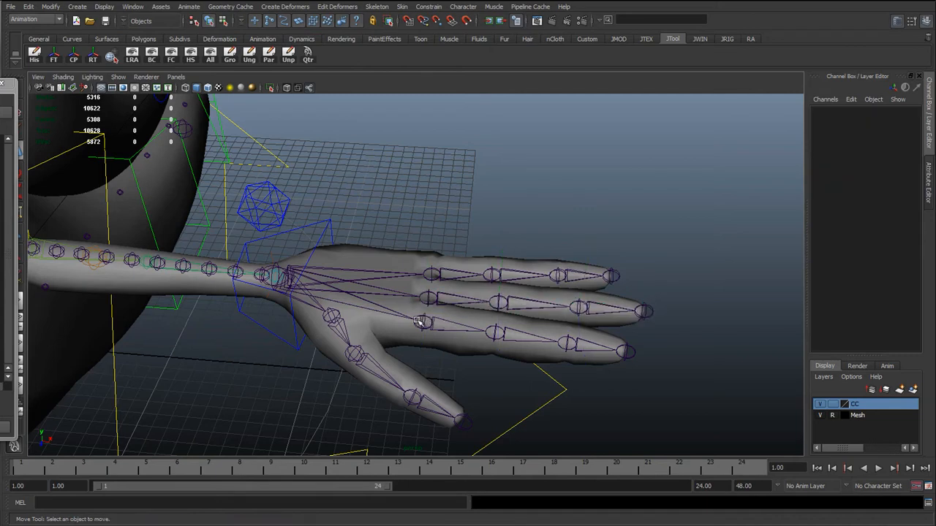
click(422, 322)
key(q)
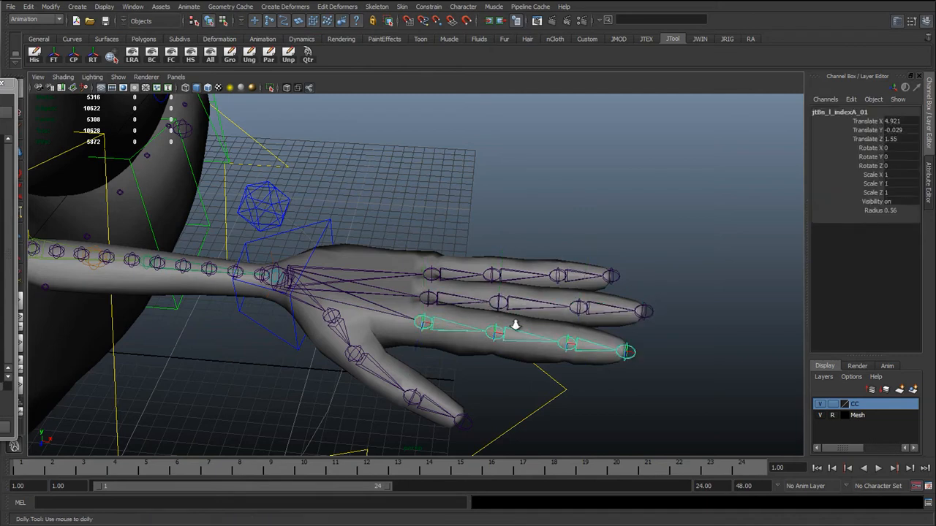
Step: Examine the joints of the left hand's index and middle fingers one after another
alt+drag(514, 324, 369, 333)
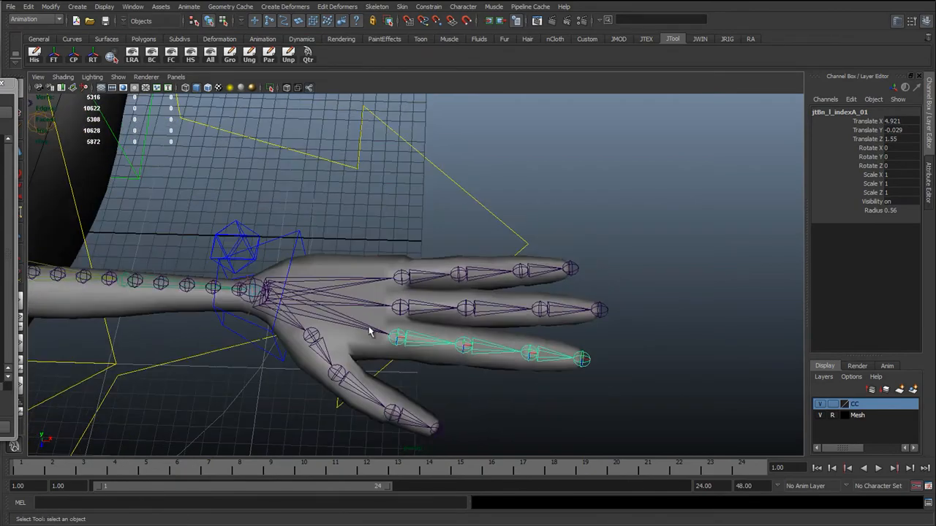
alt+right_drag(422, 342, 442, 373)
alt+middle_drag(442, 374, 420, 295)
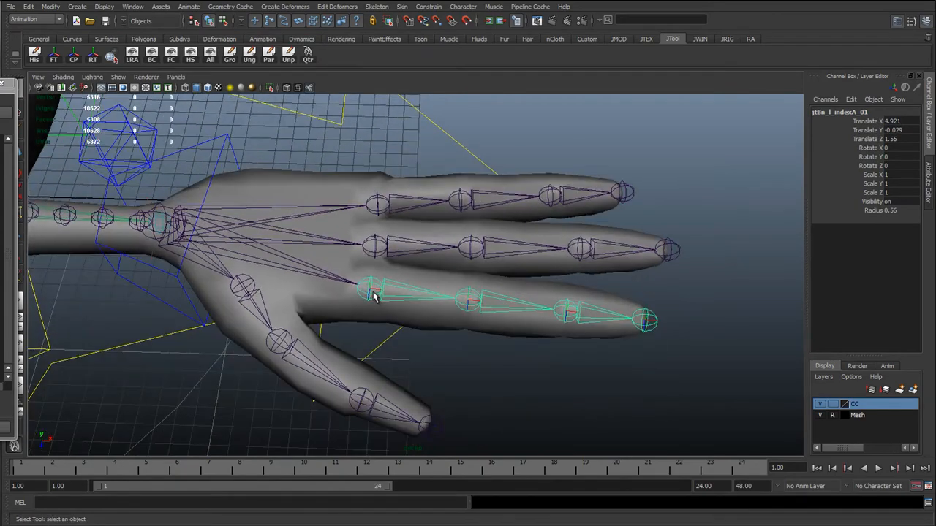
key(w)
click(468, 294)
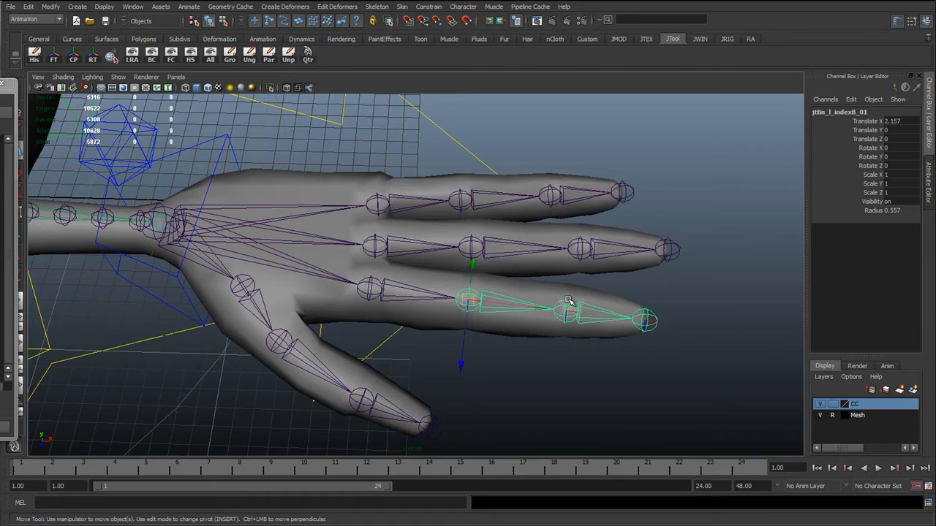
click(569, 301)
click(469, 296)
click(385, 236)
click(476, 243)
Step: Test-rotate the left middle finger's joint jtBn_l_MiddleB_01 about Z to check its bending axis, and undo the rotations
key(e)
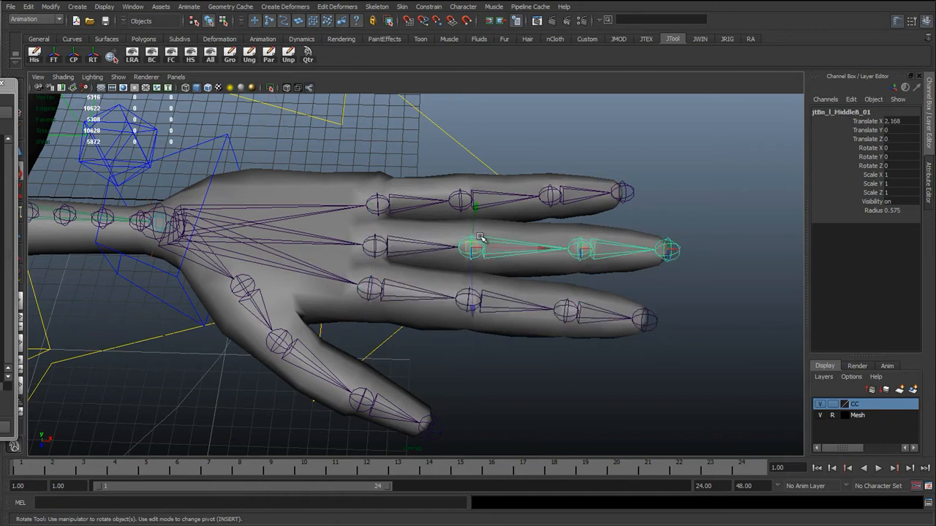
drag(500, 190, 465, 216)
key(ctrl+z)
key(ctrl+z)
key(ctrl+z)
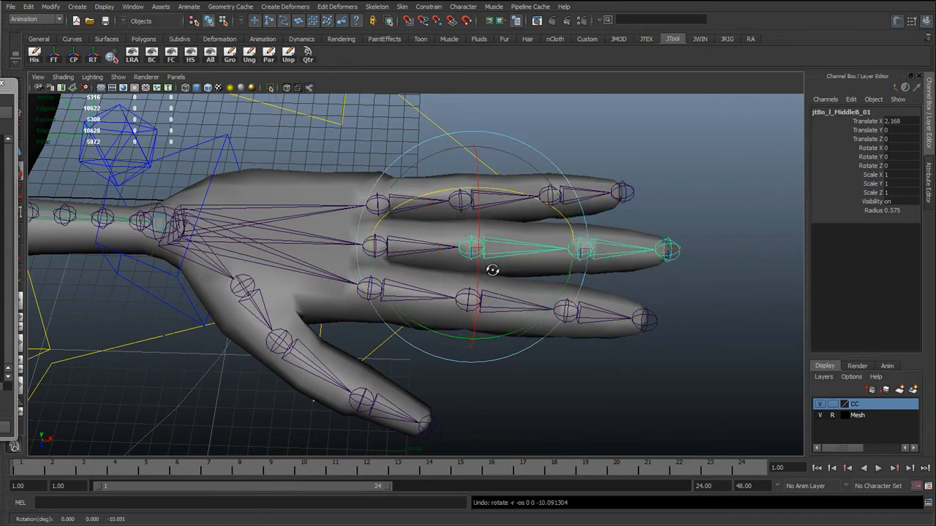
alt+drag(493, 271, 499, 212)
drag(534, 150, 613, 246)
key(ctrl+z)
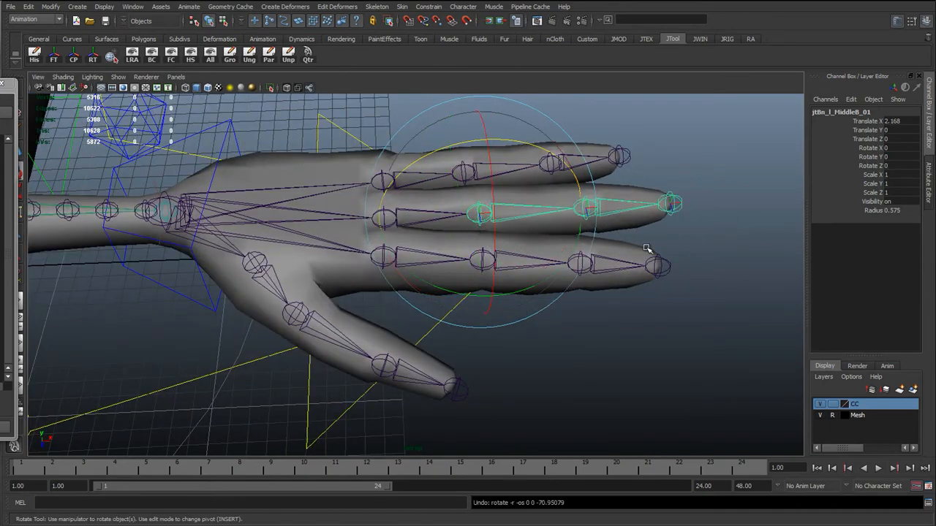
alt+drag(509, 272, 480, 230)
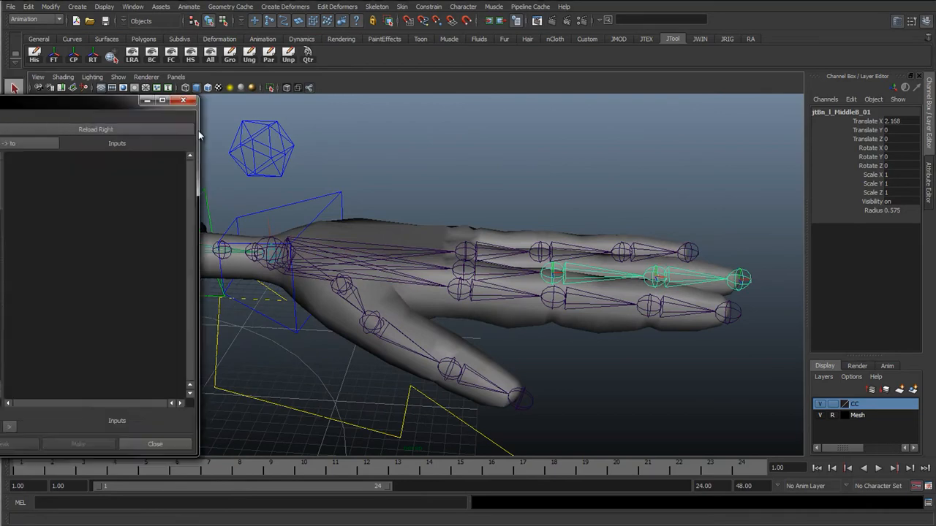
Step: Bring the Connection Editor back beside the hand, reload cc_l_hand_01 as the output, and show its finger attributes
drag(238, 126, 292, 179)
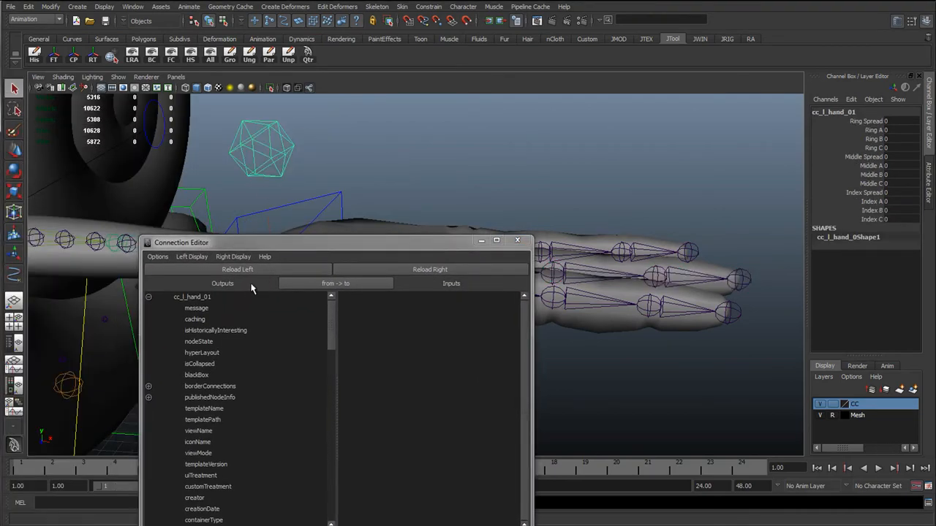
click(254, 270)
drag(287, 241, 191, 124)
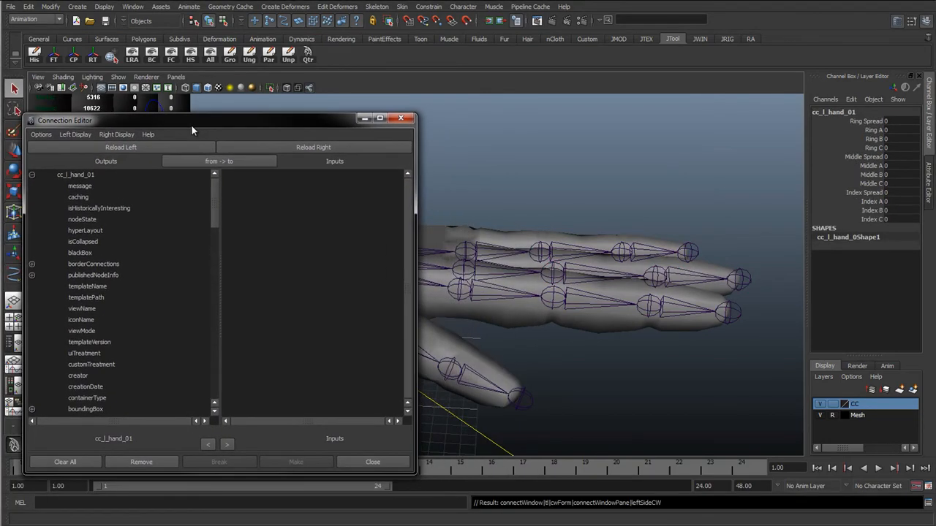
alt+drag(468, 271, 499, 313)
alt+middle_drag(499, 315, 524, 230)
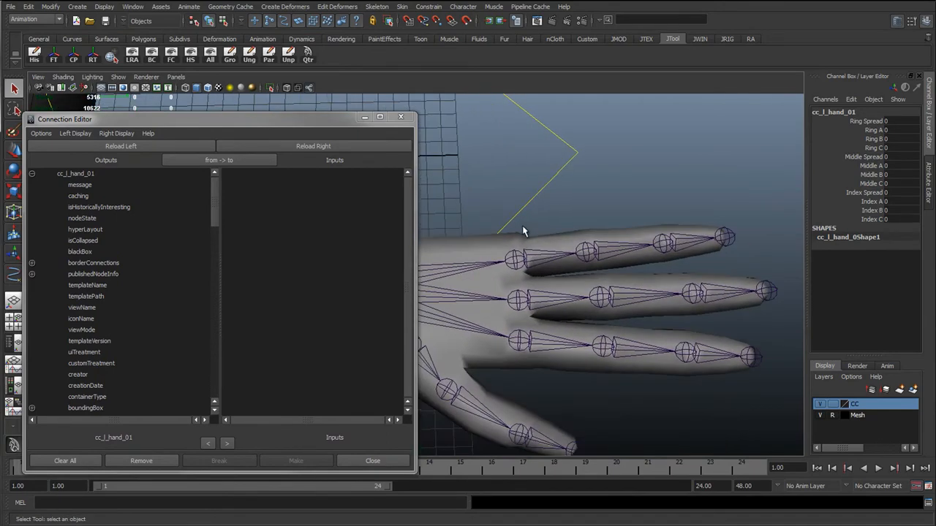
alt+right_drag(534, 247, 634, 275)
drag(214, 202, 214, 402)
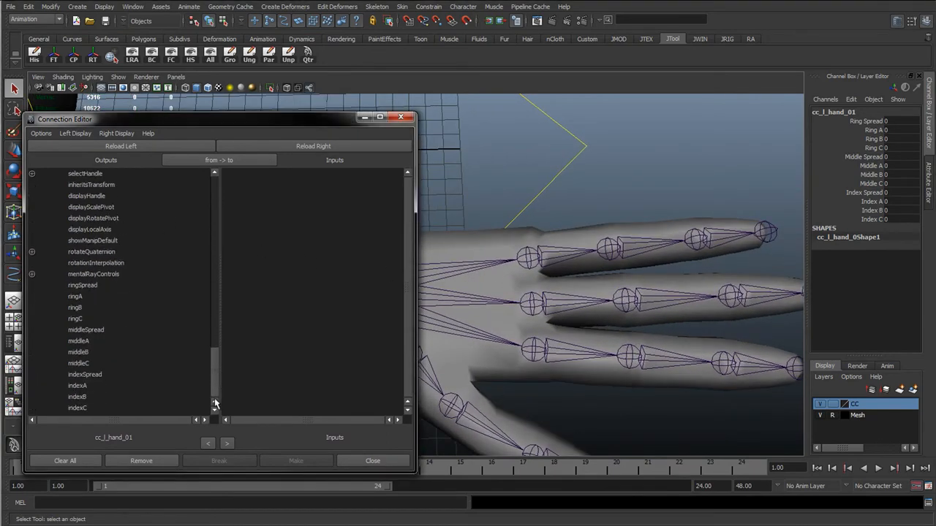
Step: Load the ring finger joint jtBn_l_RingA_01 as the input and choose ringSpread as the output attribute
click(529, 256)
click(340, 146)
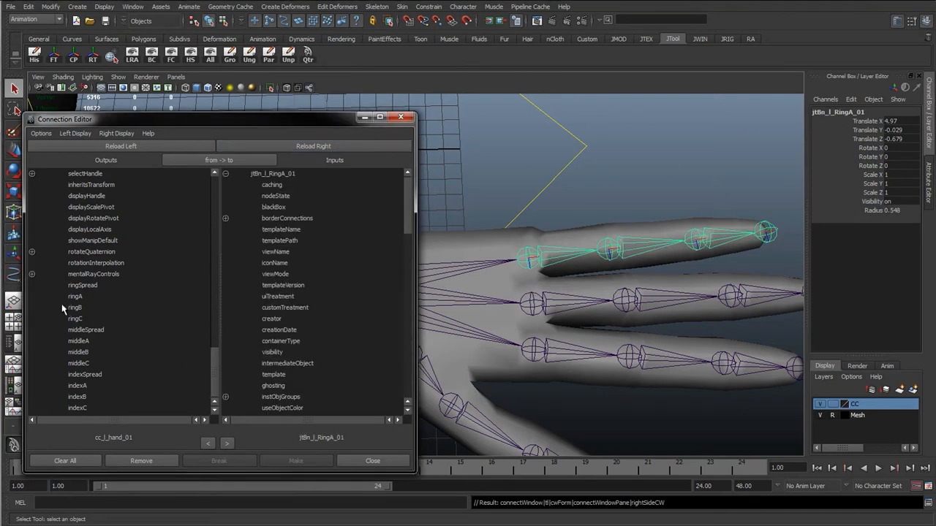
click(82, 286)
Step: Test-rotate jtBn_l_RingA_01 about Y to check the spread axis, and undo the rotation
key(w)
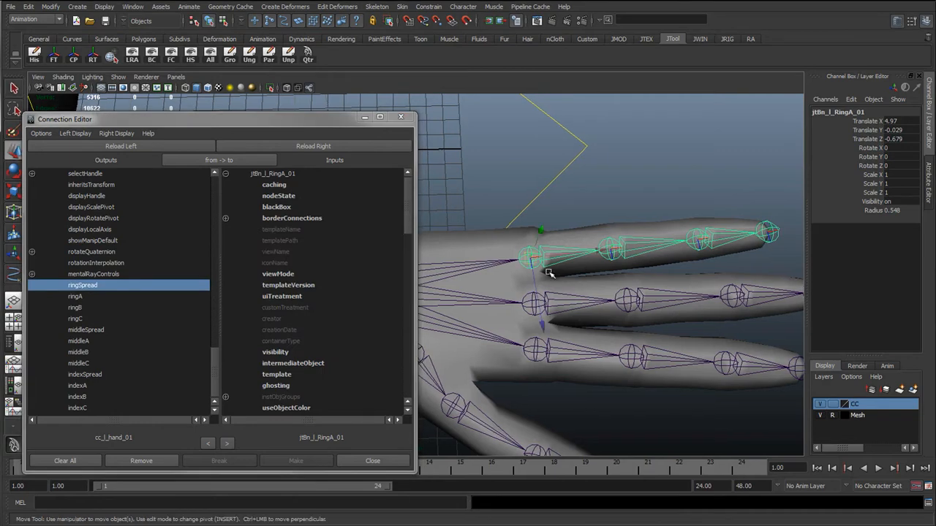
key(e)
drag(618, 328, 615, 287)
key(ctrl+z)
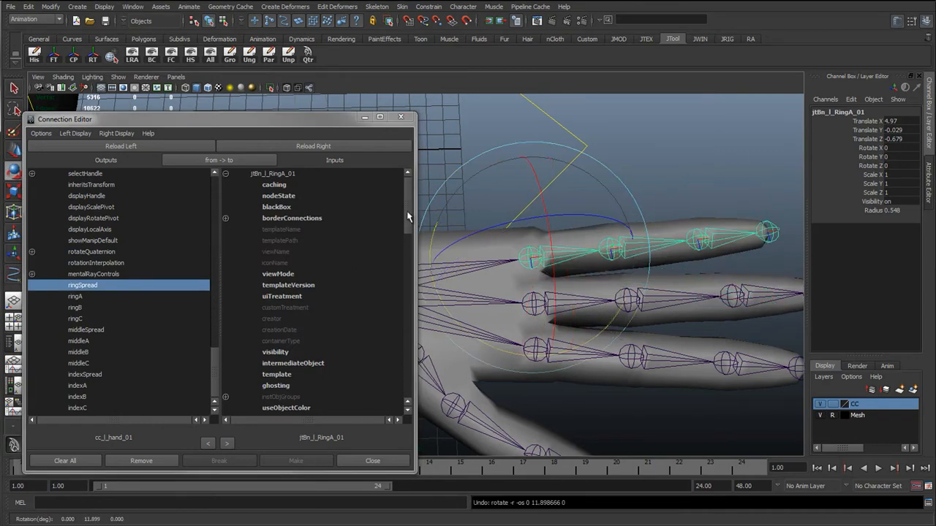
Step: Connect ringSpread of the left hand control to rotateY of jtBn_l_RingA_01
drag(408, 215, 405, 301)
click(225, 251)
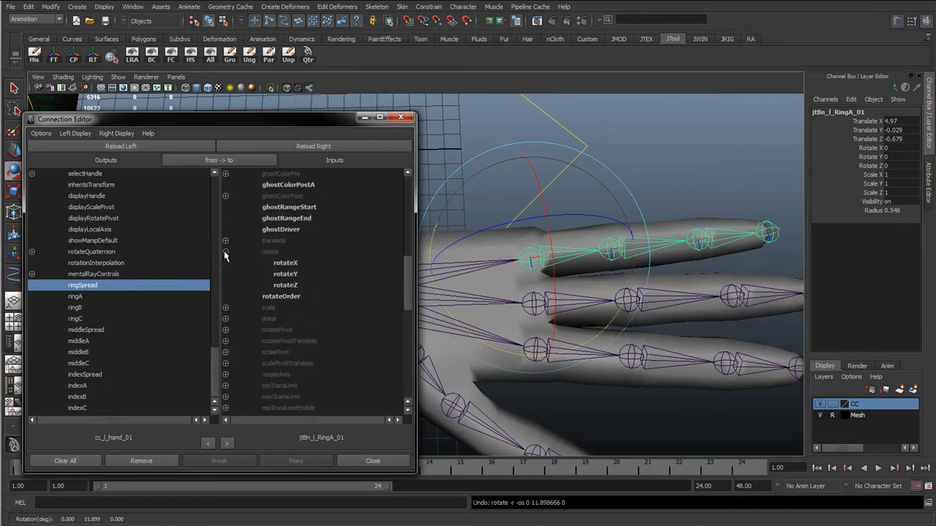
click(286, 275)
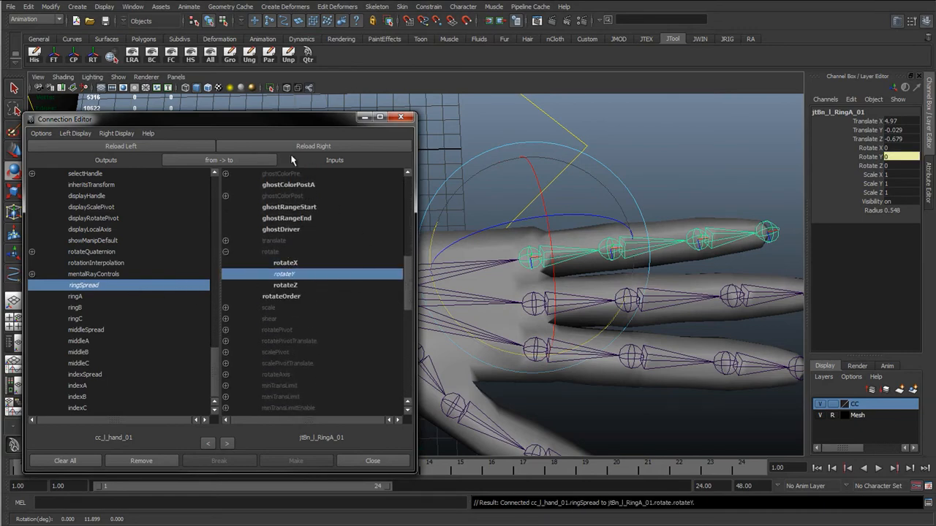
Step: Test the left hand control's Ring Spread by scrubbing it to about -6.2, keeping the Connection Editor clear of the control
drag(297, 121, 290, 318)
click(293, 214)
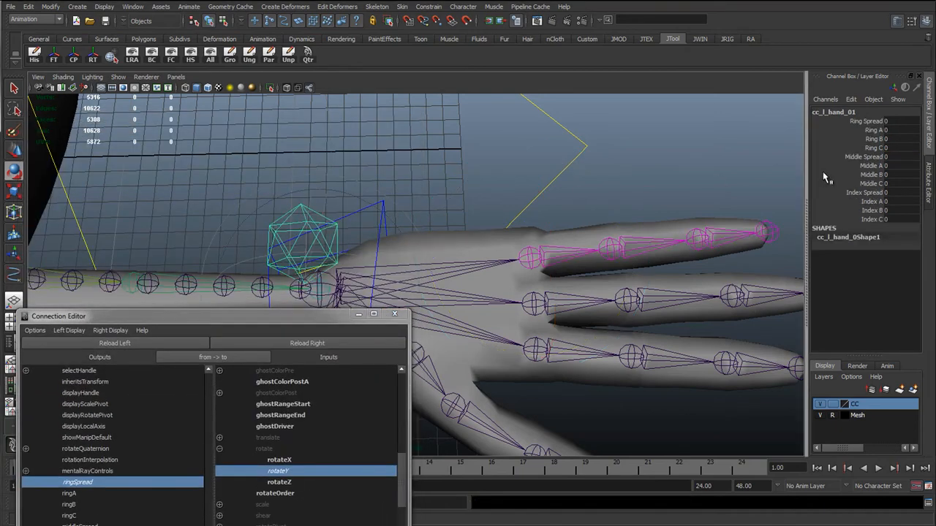
click(878, 122)
middle_drag(601, 278, 710, 336)
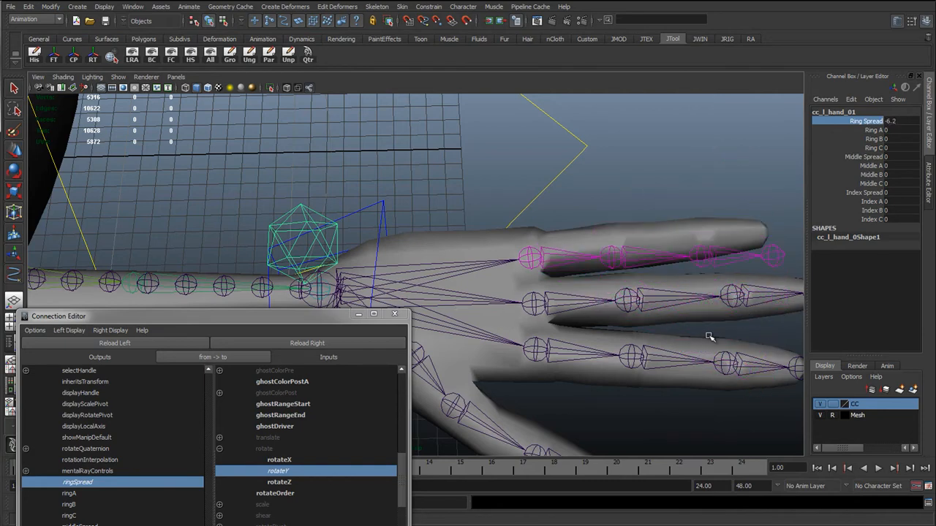
drag(279, 325, 295, 123)
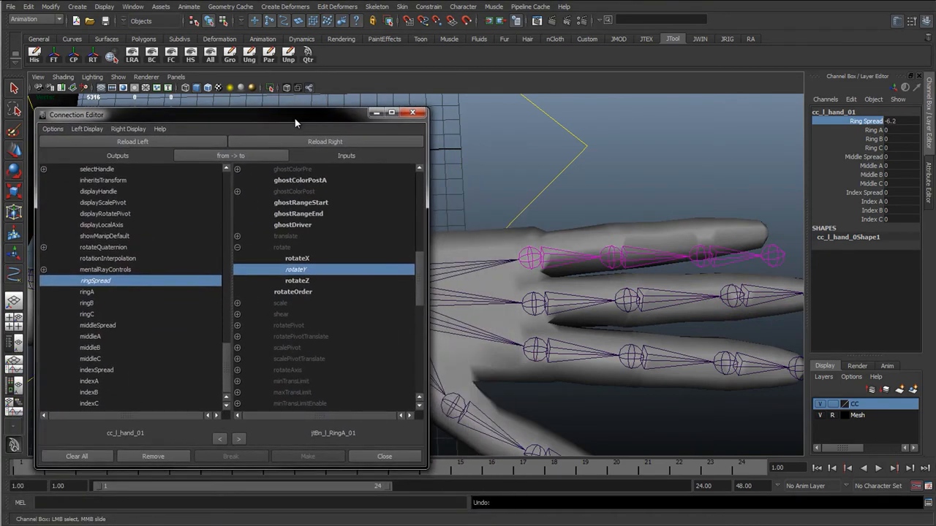
Step: Choose ringA as the output attribute and reset Ring Spread to 0 on the left hand control
click(87, 292)
click(543, 260)
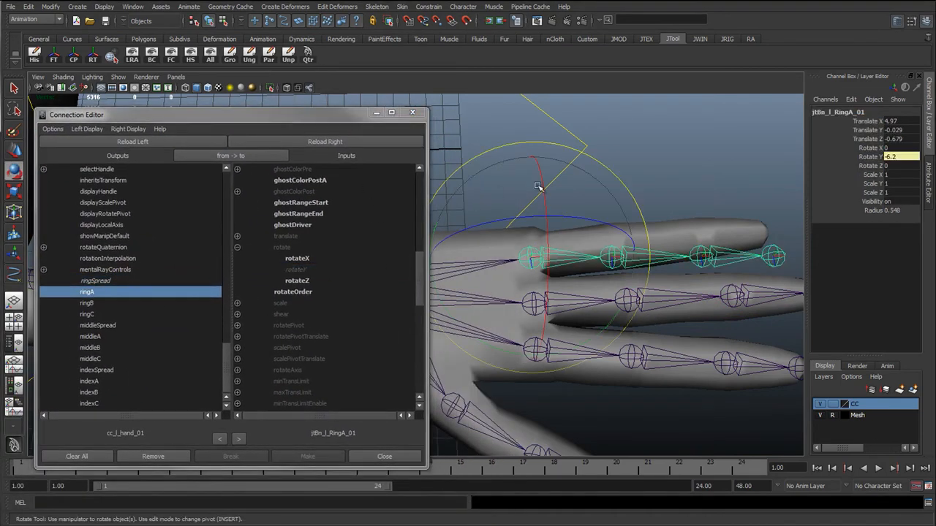
drag(349, 117, 404, 290)
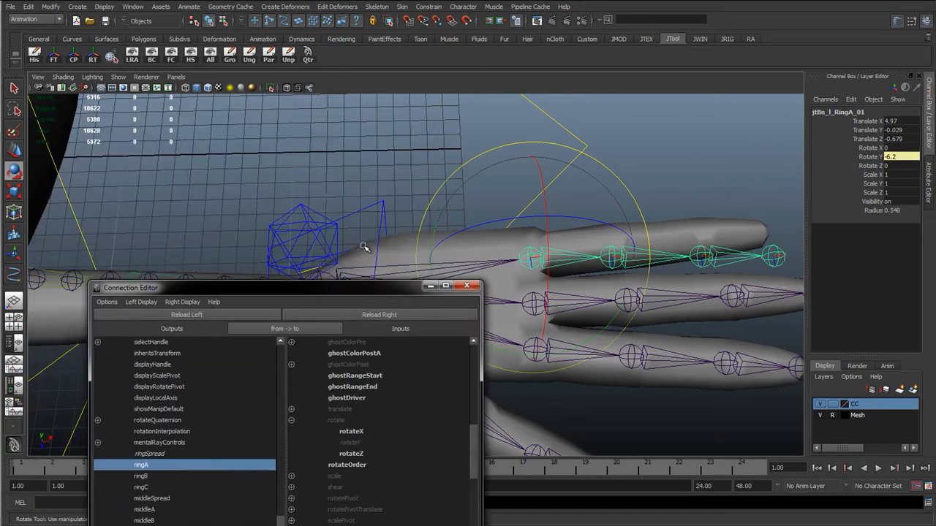
click(303, 209)
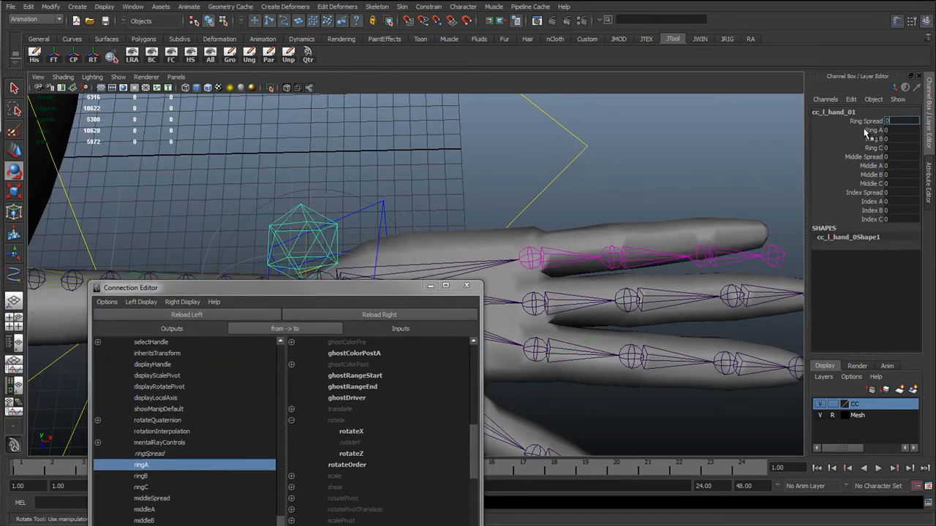
click(868, 121)
middle_drag(688, 228, 646, 228)
Step: Connect ringA of the left hand control to rotateZ of jtBn_l_RingA_01
drag(320, 288, 248, 156)
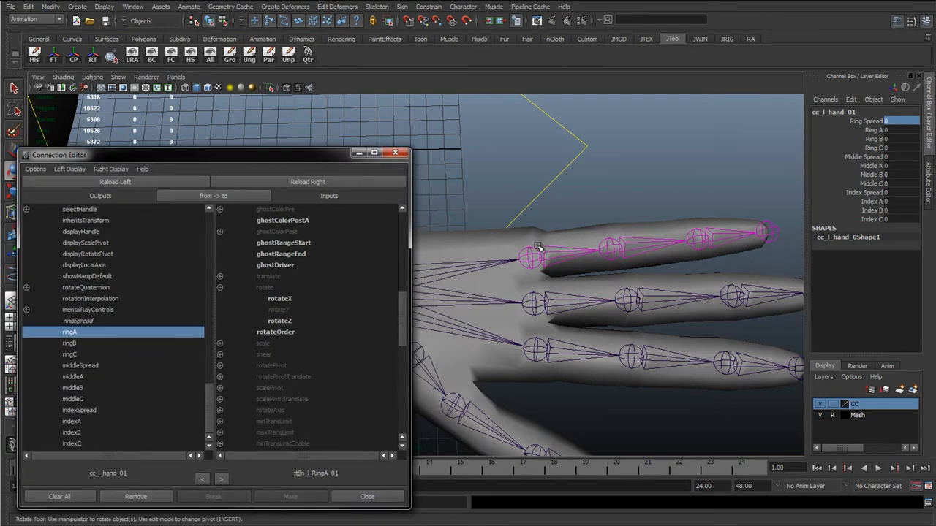
click(550, 253)
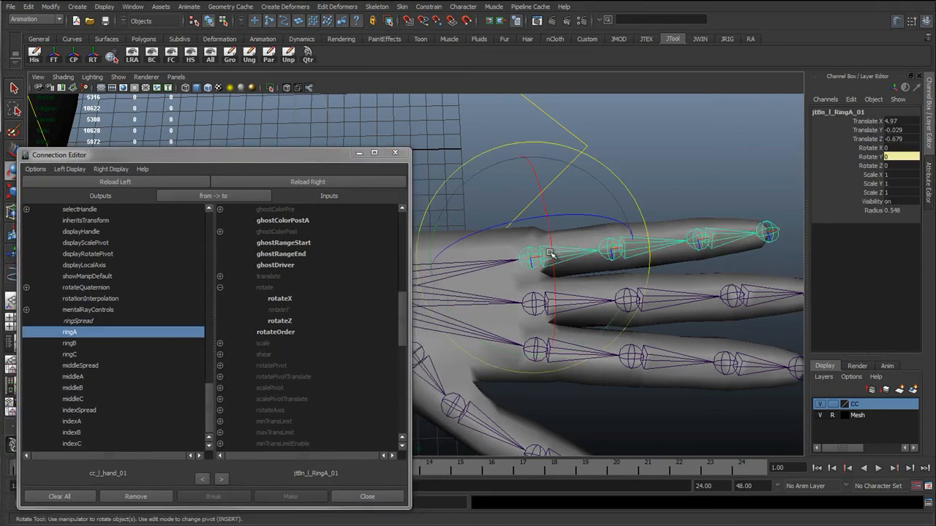
click(280, 321)
Step: Test the left hand control's Ring A attribute by scrubbing its value, and undo the change
drag(249, 155, 259, 270)
click(291, 207)
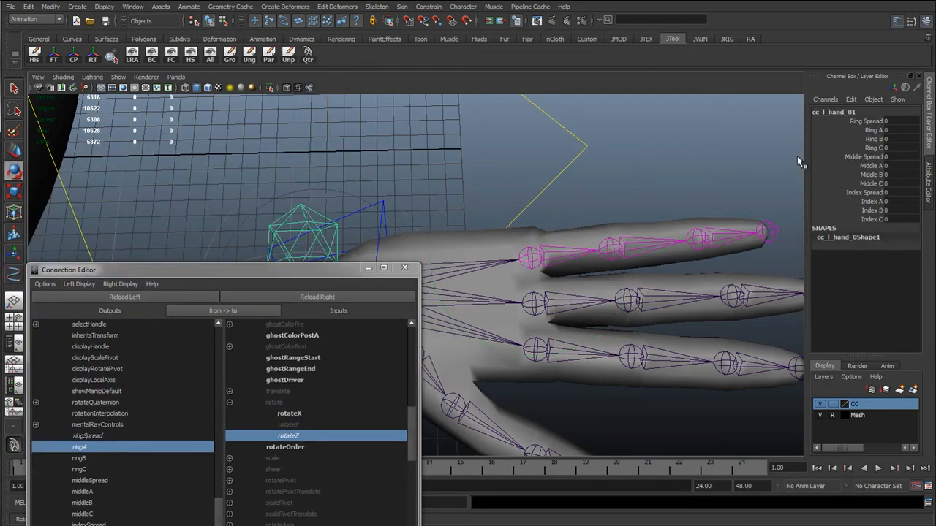
click(877, 131)
middle_drag(683, 171, 549, 260)
alt+drag(548, 260, 590, 230)
key(ctrl+z)
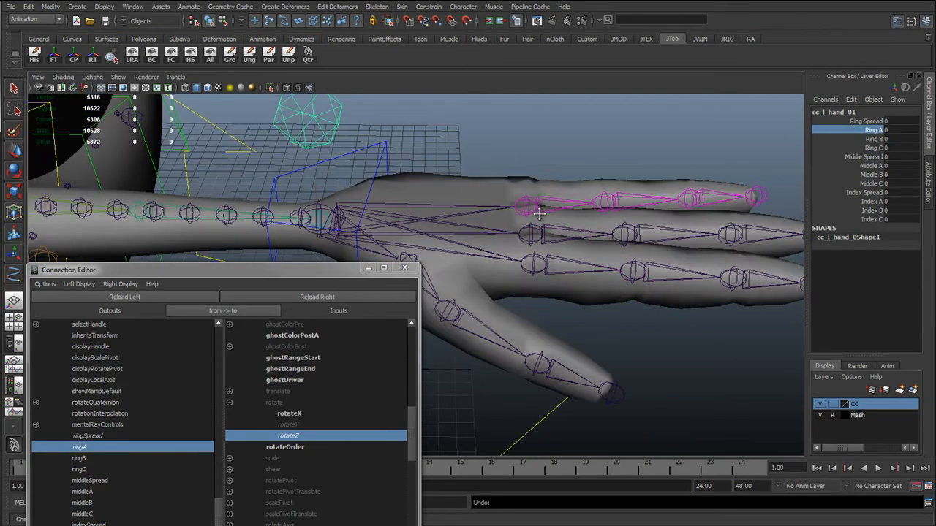
Step: Load jtBn_l_RingB_01 as the input and connect the hand control's ringB attribute to its rotateZ
drag(305, 278, 300, 144)
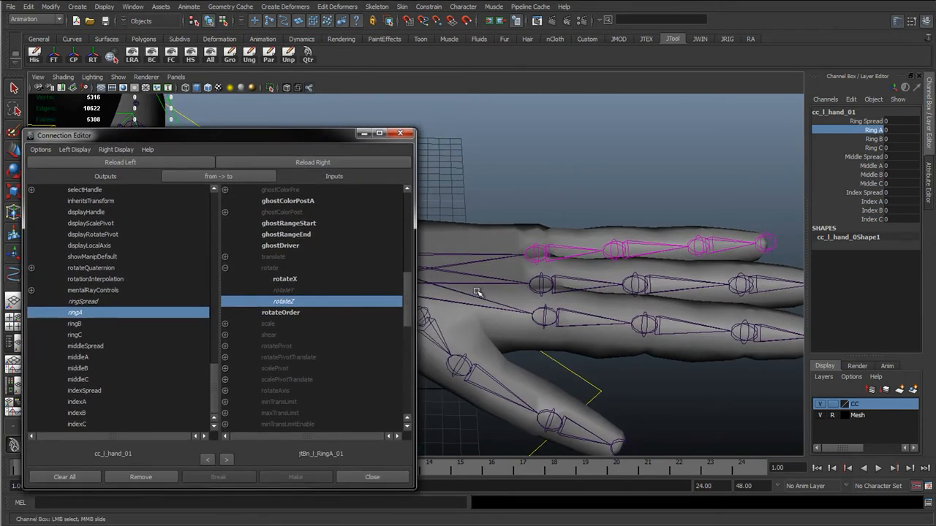
alt+drag(477, 292, 626, 243)
click(618, 249)
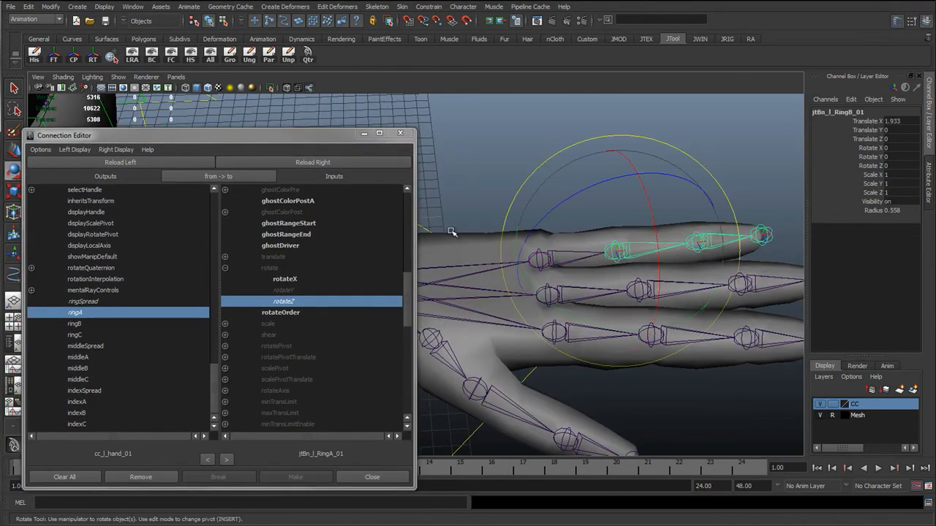
click(343, 163)
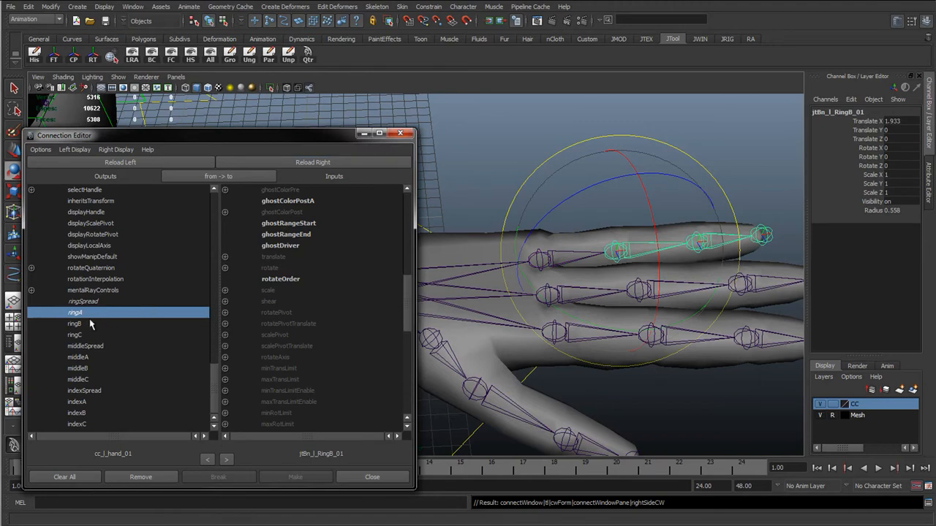
click(112, 324)
click(226, 268)
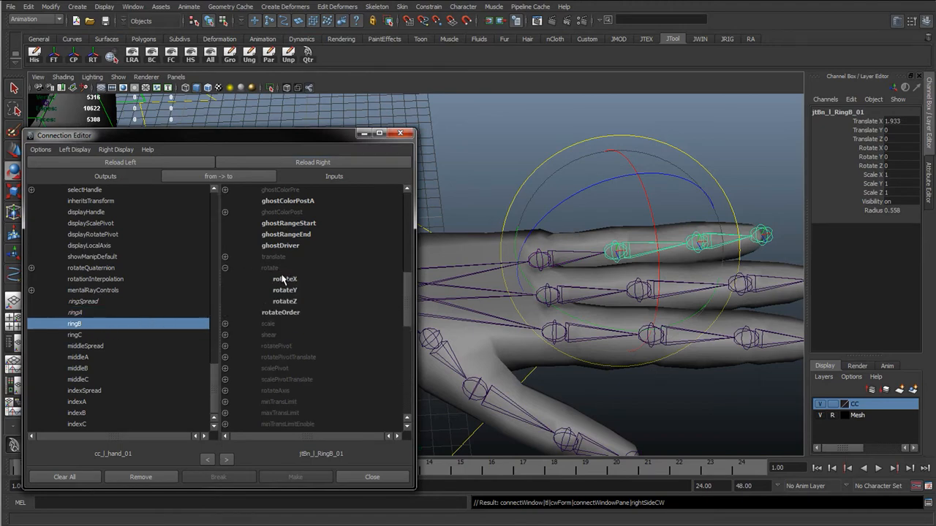
click(284, 302)
Step: Load jtBn_l_RingC_01 as the input and connect the hand control's ringC attribute to its rotateZ
click(636, 237)
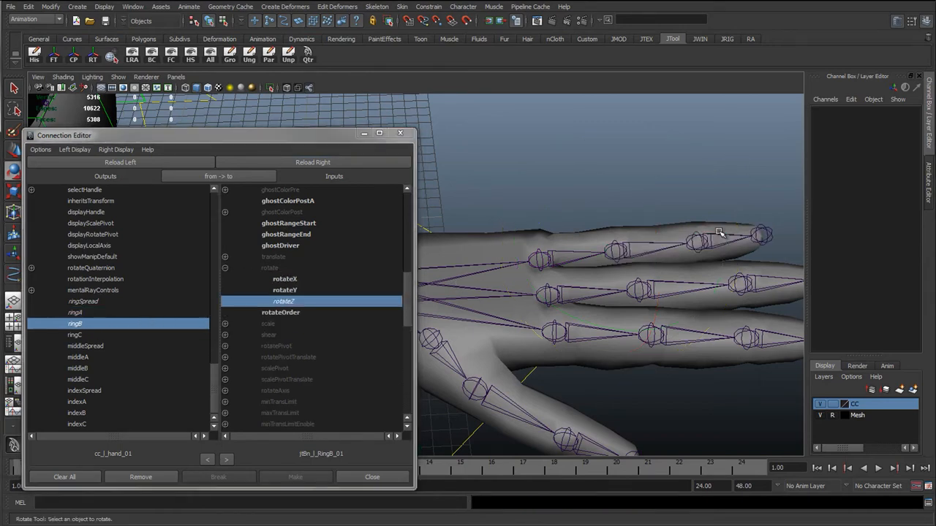
click(334, 164)
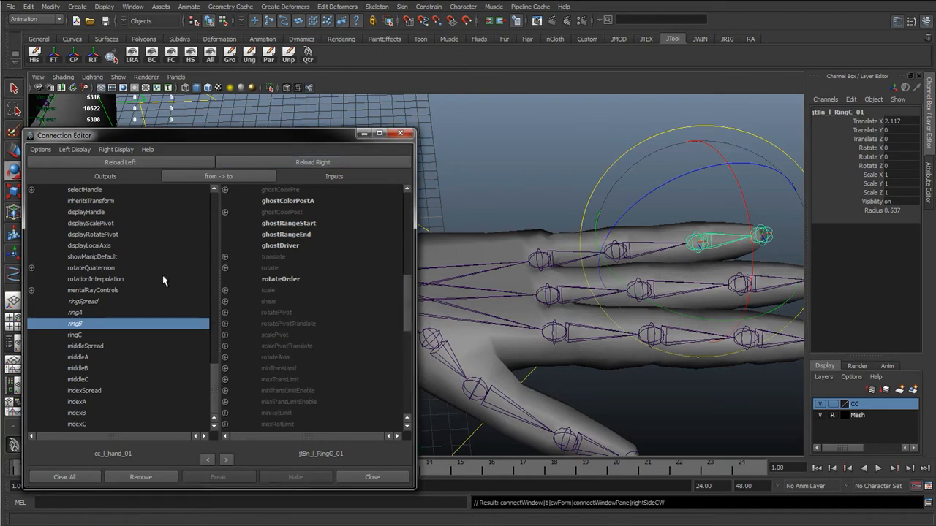
click(76, 335)
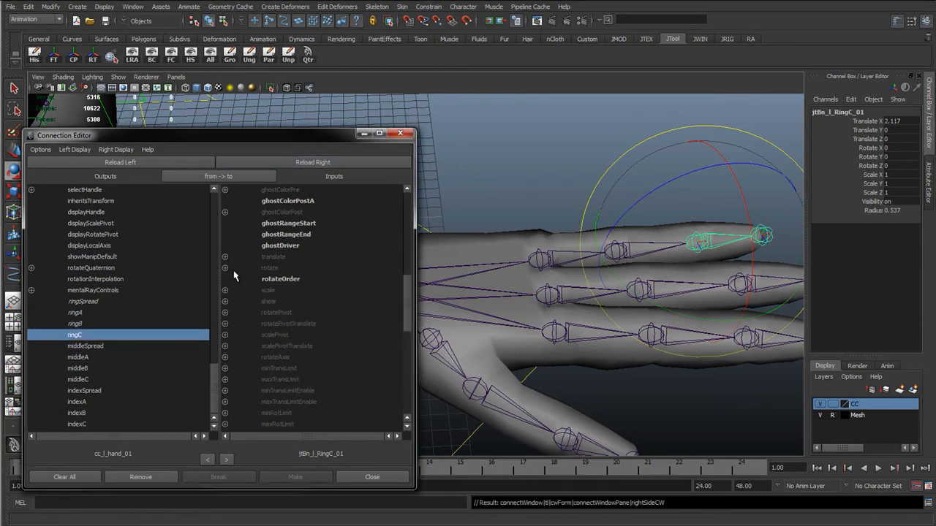
click(225, 268)
click(293, 301)
key(e)
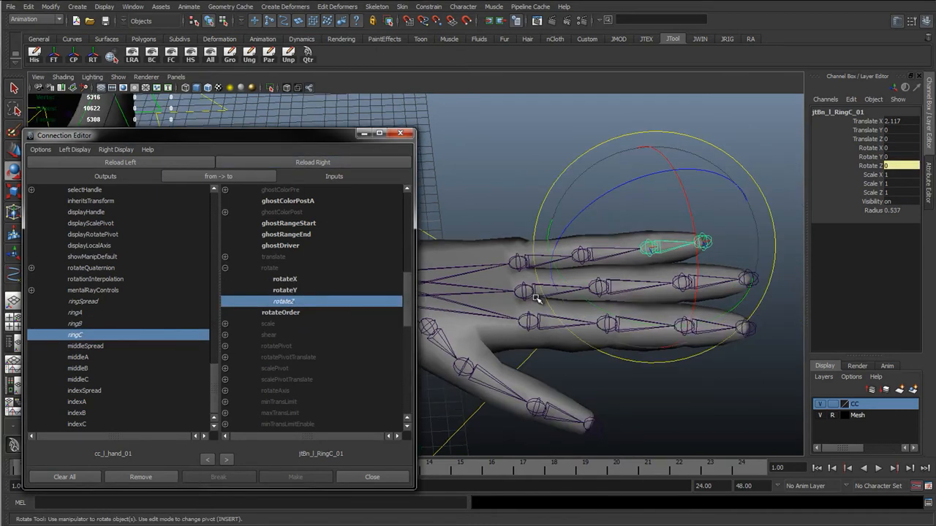
Step: Select the left hand's ball control and test its Ring Spread attribute by scrubbing the value
click(487, 193)
scroll(578, 260, down, 2)
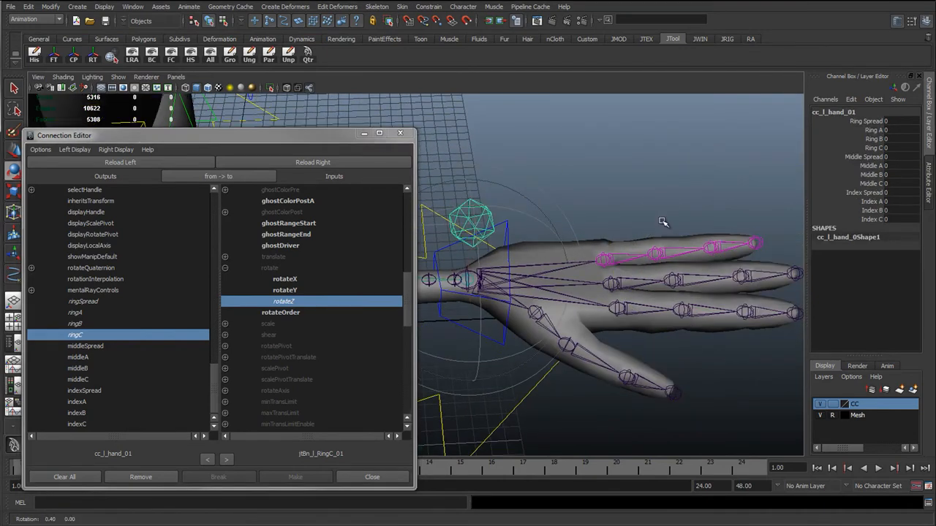
click(867, 122)
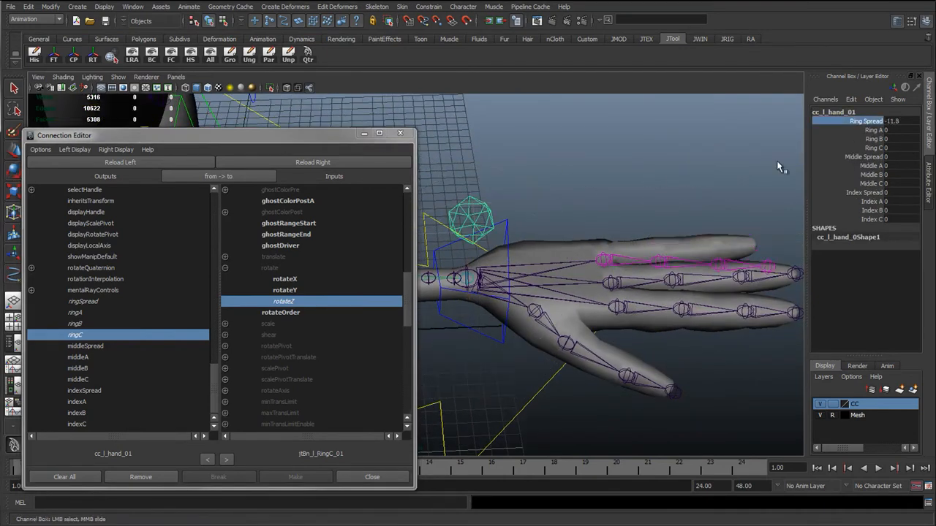
Step: Curl the left ring finger by scrubbing Ring A, Ring B and Ring C together, and undo the change
drag(869, 131, 870, 150)
alt+drag(608, 230, 641, 225)
middle_drag(644, 225, 244, 228)
alt+drag(524, 273, 521, 213)
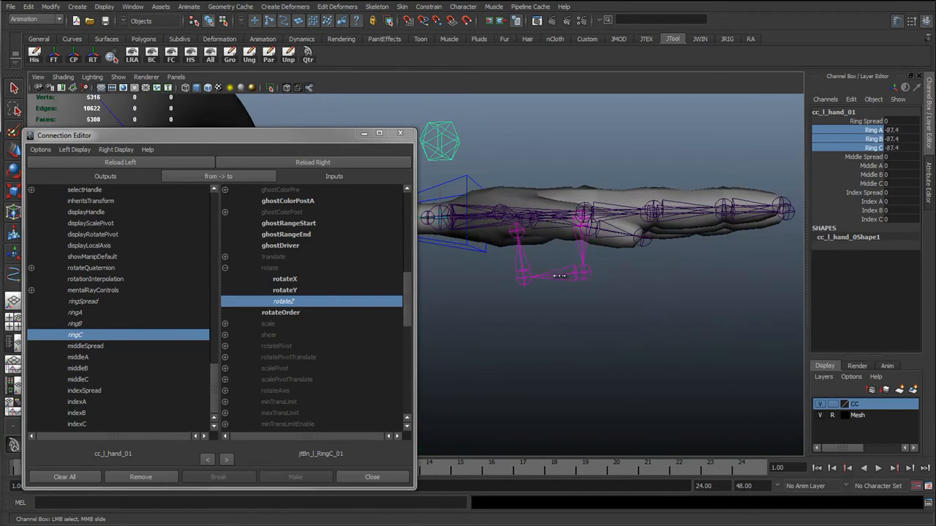
alt+drag(554, 301, 639, 232)
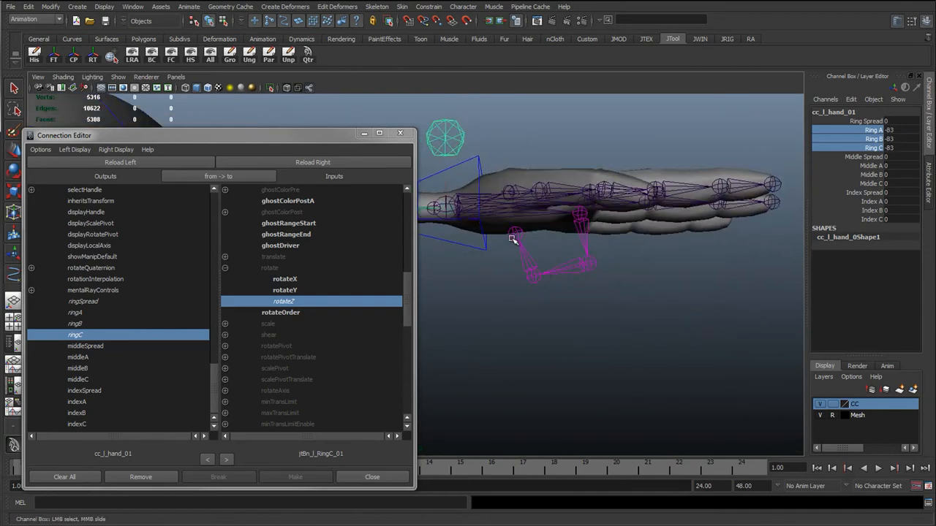
alt+drag(594, 307, 581, 353)
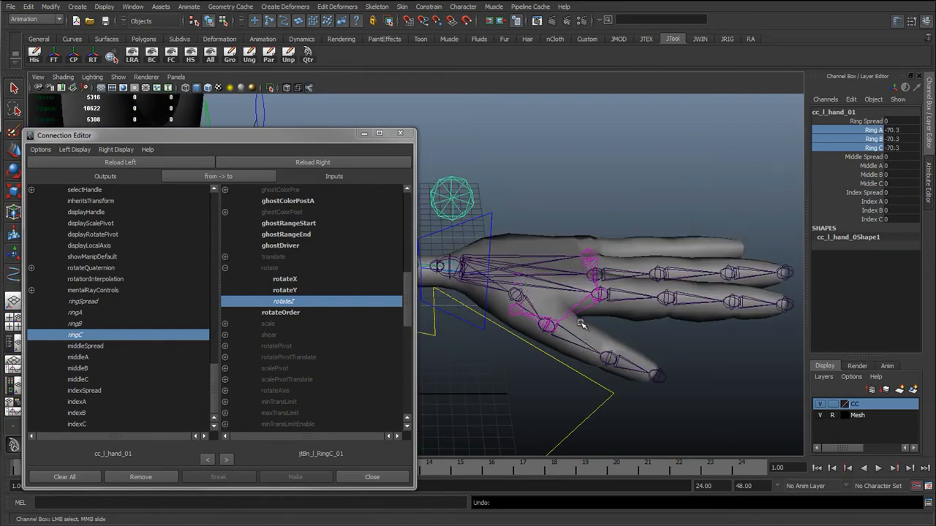
key(ctrl+z)
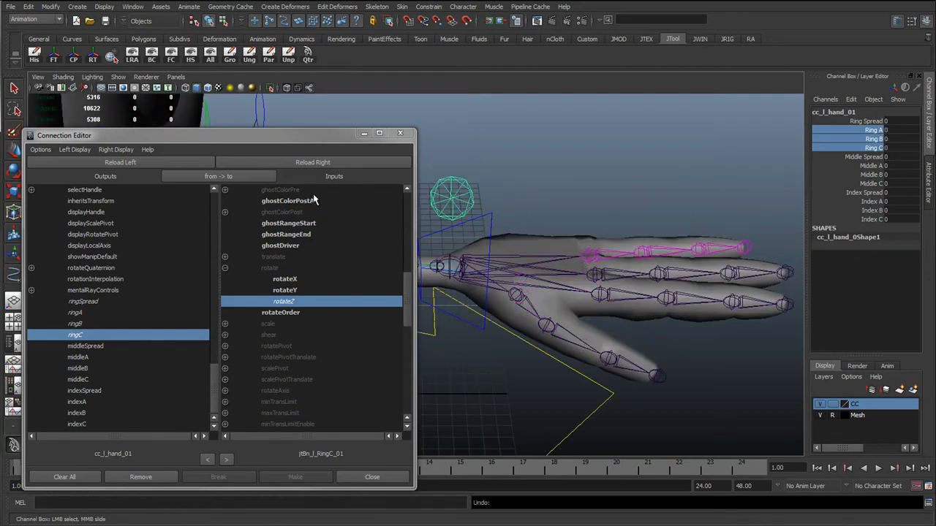
drag(330, 139, 342, 111)
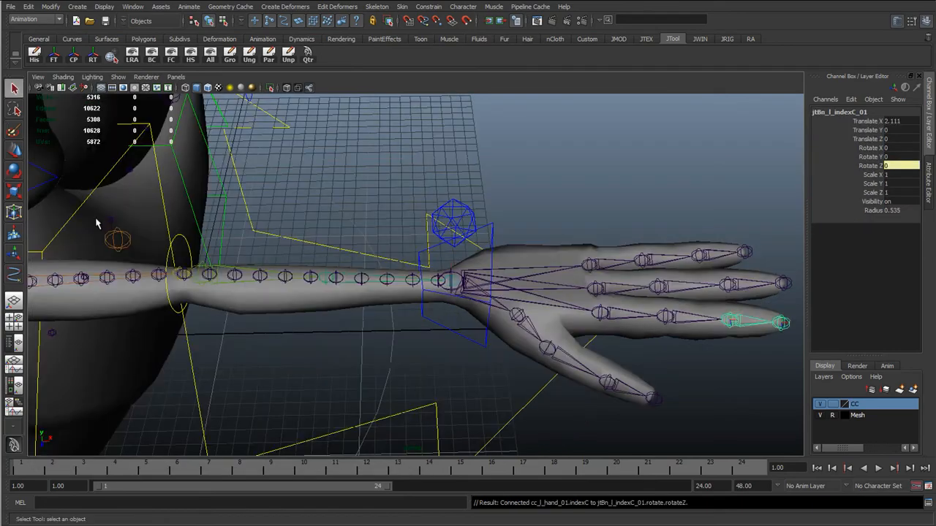
Step: On the left hand control, scrub the A, B and C attributes of ring, middle and index together to test the finger curl
alt+drag(581, 240, 570, 189)
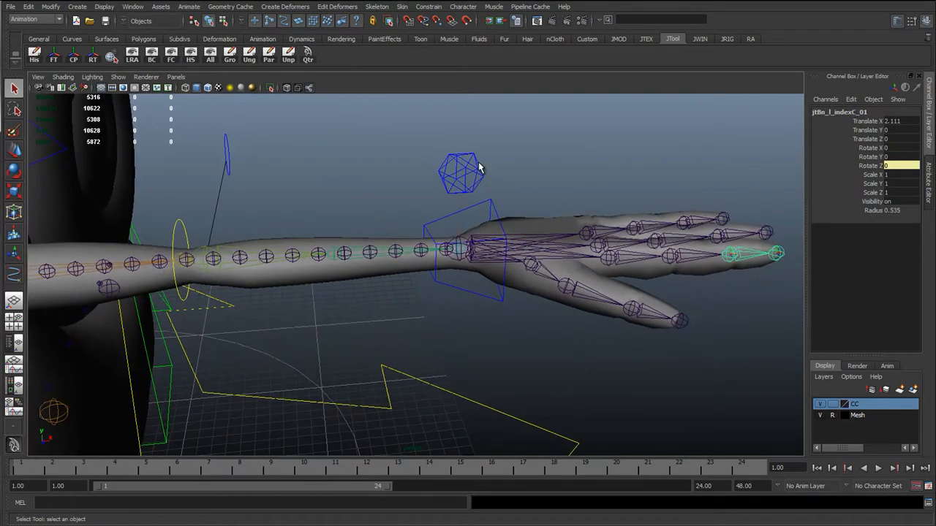
click(466, 174)
alt+middle_drag(563, 212, 429, 271)
alt+drag(429, 272, 795, 195)
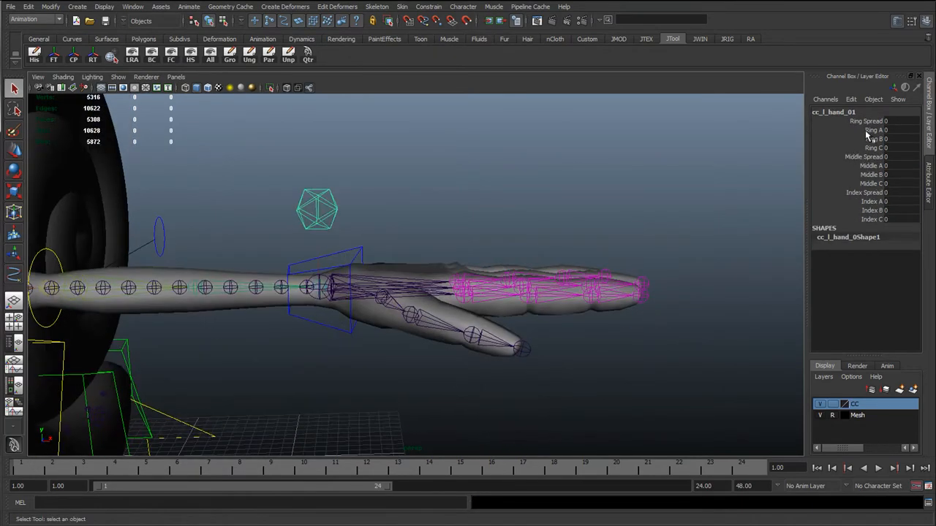
drag(866, 131, 870, 220)
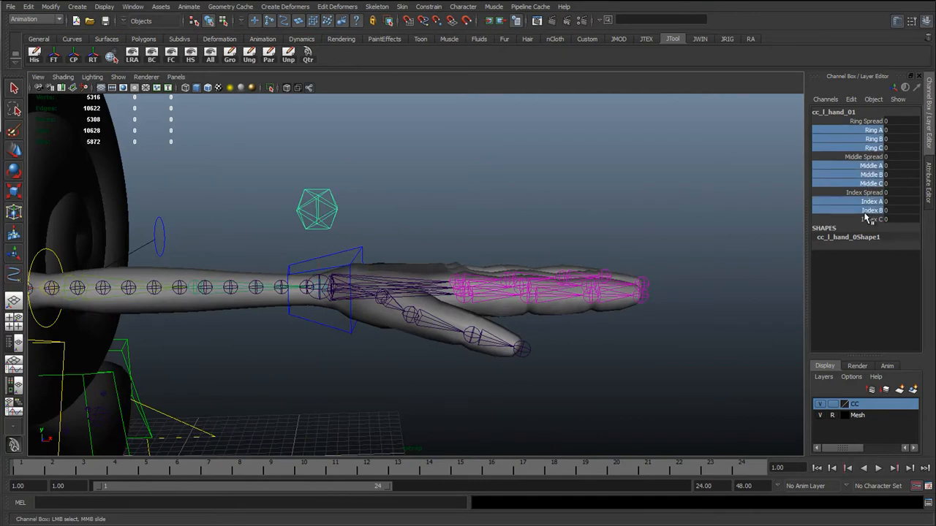
alt+drag(700, 263, 571, 267)
scroll(571, 266, up, 2)
alt+middle_drag(505, 270, 428, 278)
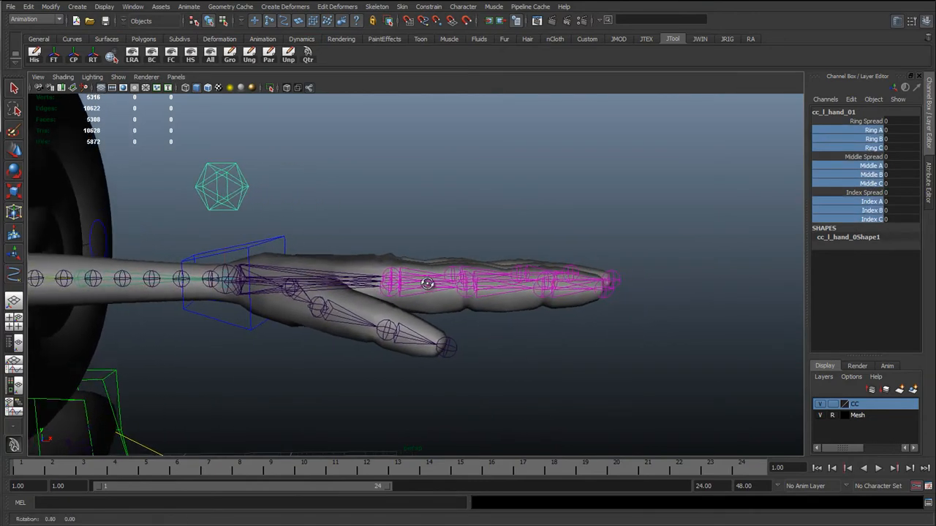
alt+drag(428, 283, 502, 267)
middle_drag(530, 197, 76, 209)
alt+drag(291, 261, 422, 249)
middle_drag(422, 249, 405, 246)
alt+drag(468, 257, 495, 276)
middle_drag(497, 276, 529, 320)
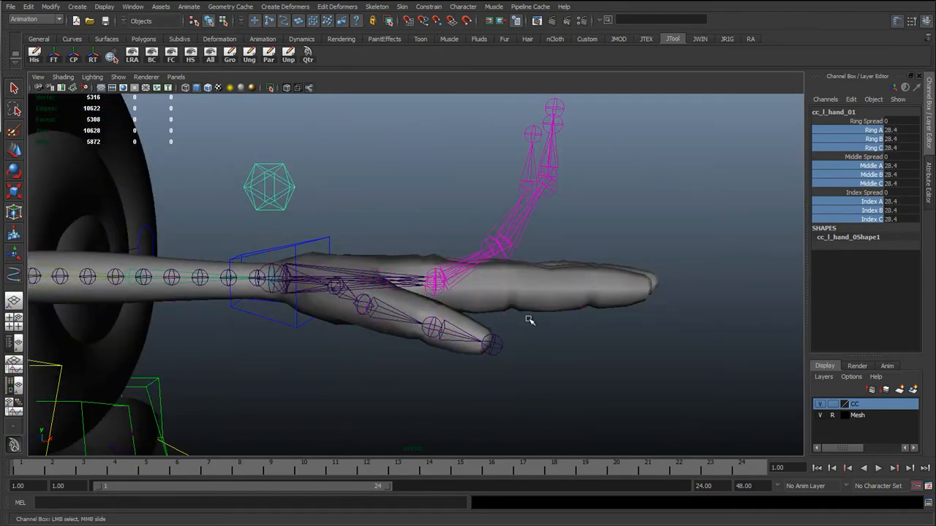
Step: Scrub the nine finger curl attributes back and forth again and undo the changes
alt+drag(383, 304, 486, 312)
middle_drag(486, 312, 629, 265)
alt+drag(621, 269, 454, 295)
key(ctrl+z)
key(ctrl+z)
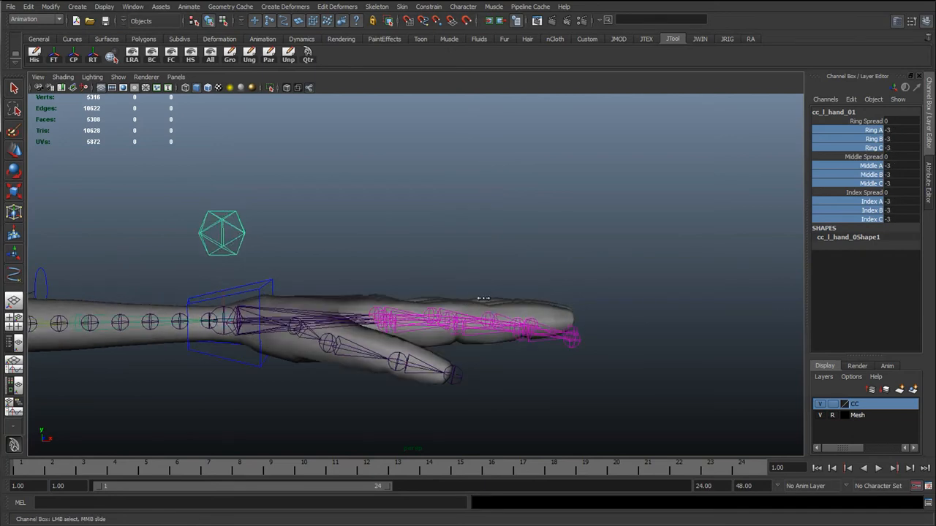
middle_drag(483, 299, 671, 318)
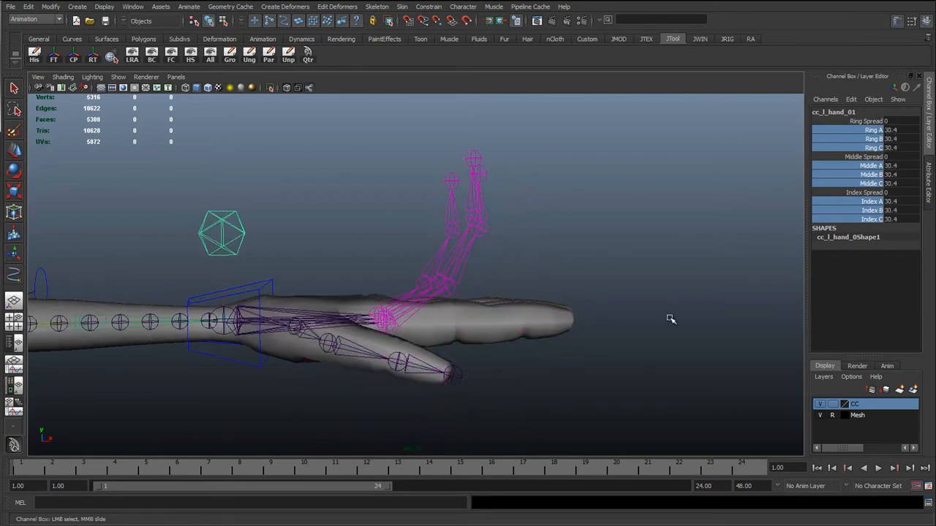
key(ctrl+z)
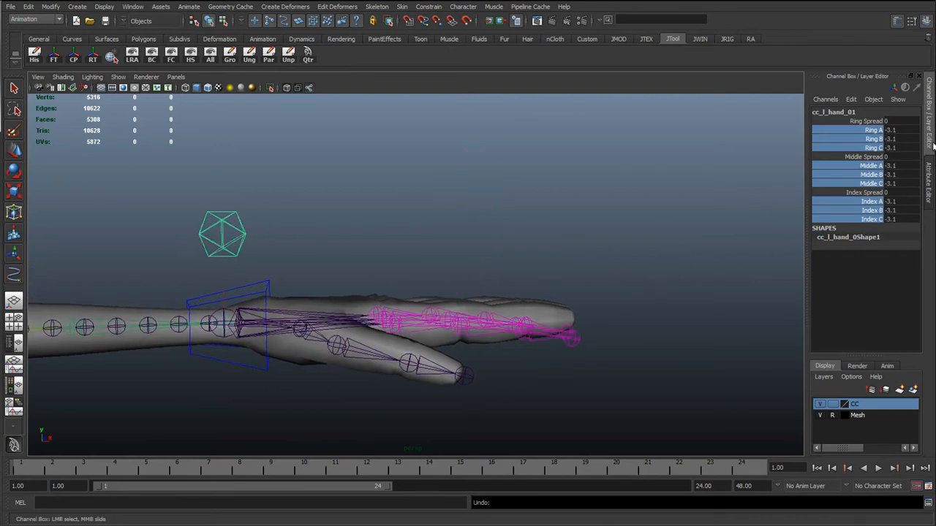
Step: Reselect the left hand control's Ring, Middle and Index A to C attributes, scrub them once more and undo
alt+drag(594, 298, 598, 262)
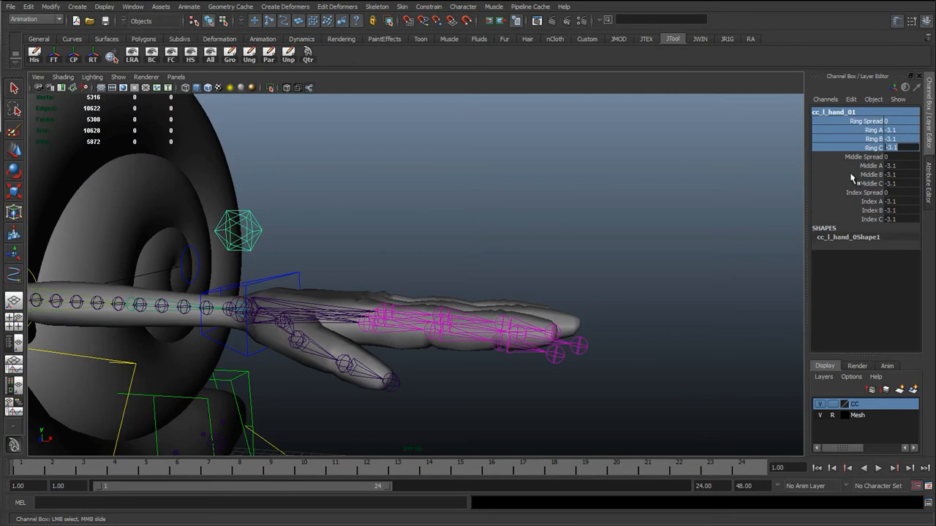
click(665, 179)
key(ctrl+z)
alt+drag(711, 237, 782, 219)
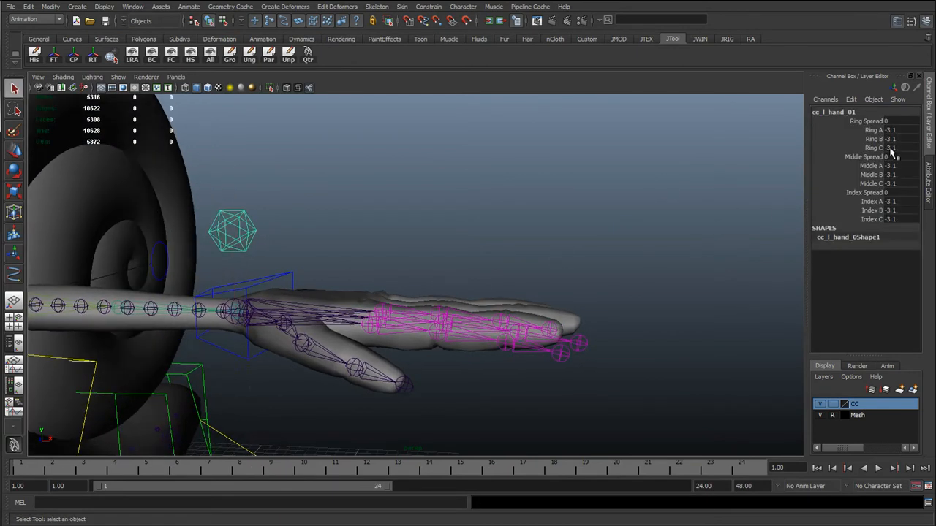
drag(868, 130, 873, 219)
middle_drag(619, 245, 348, 249)
key(ctrl+z)
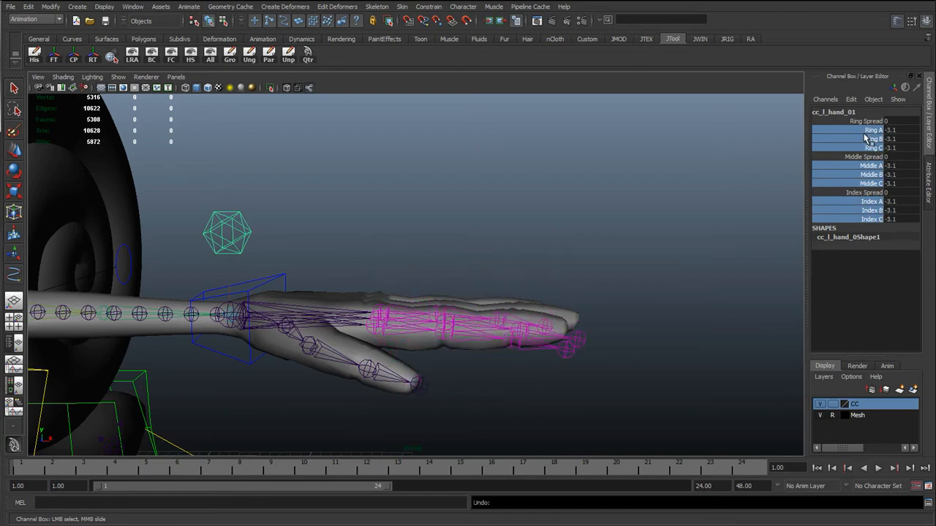
Step: Reset the left hand control's ring, middle and index curl values to 0 and reselect the control
drag(907, 130, 877, 228)
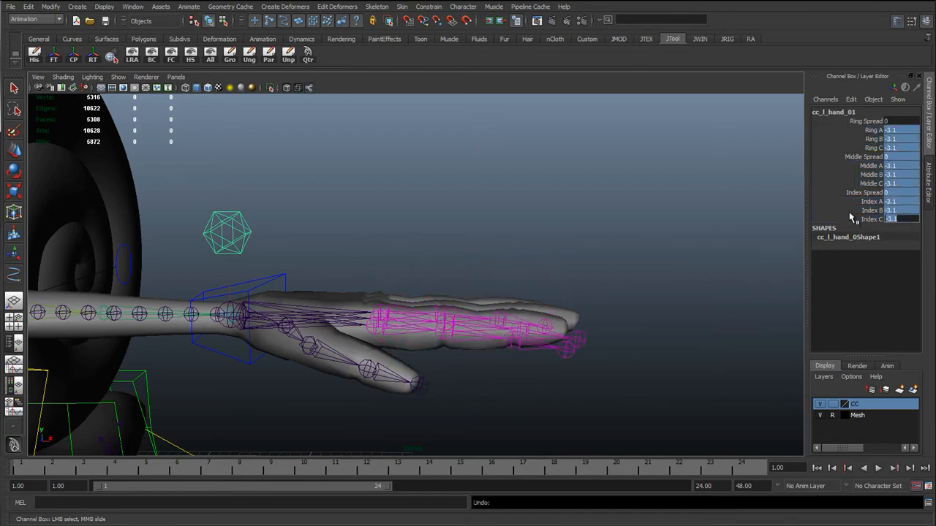
click(420, 226)
alt+drag(420, 226, 313, 253)
click(291, 248)
alt+middle_drag(544, 208, 747, 214)
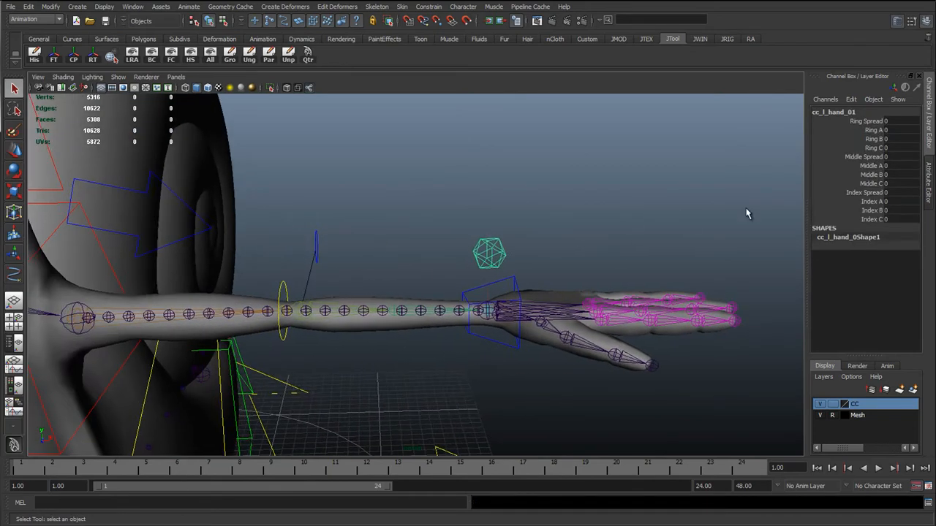
Step: Bend the left ring finger by setting the left hand control's Ring A to 50
click(869, 130)
middle_drag(624, 205, 823, 201)
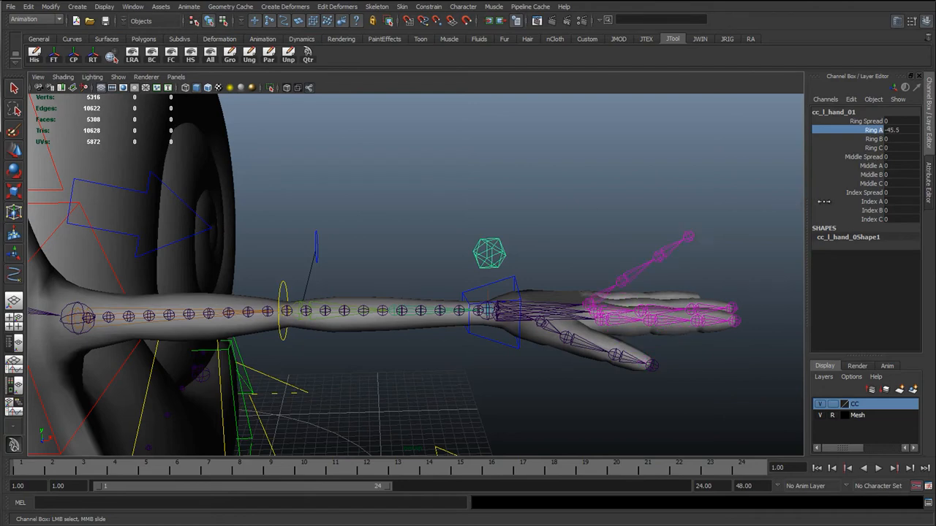
click(892, 132)
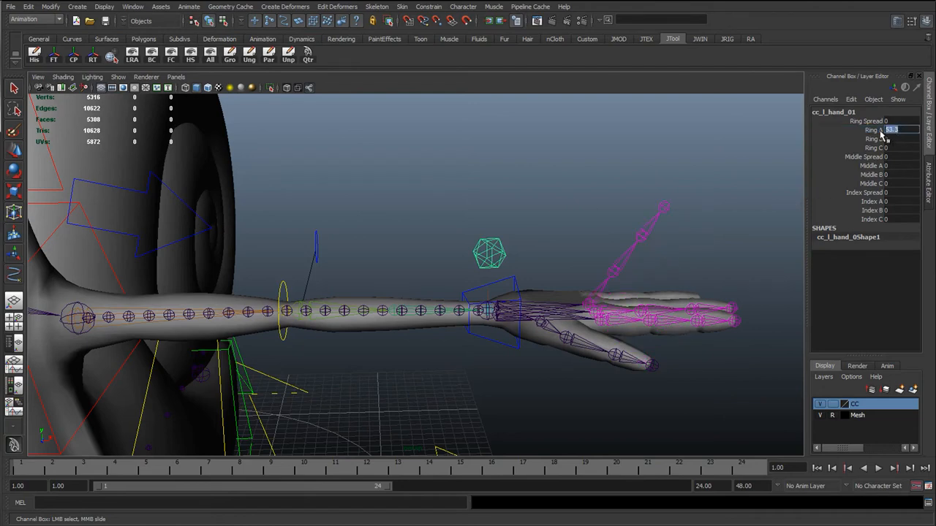
text(50)
key(Return)
Step: Set Rotate Z of the right hand's joint jtBn_r_RingA_01 to 50 to compare its bend direction with the left
alt+drag(587, 247, 470, 252)
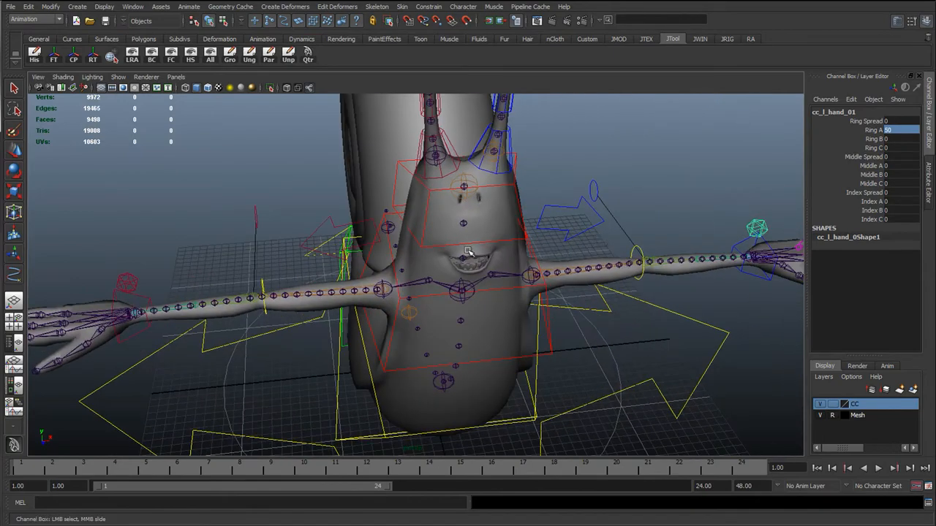
click(798, 248)
alt+middle_drag(797, 249, 694, 243)
alt+middle_drag(216, 228, 500, 235)
click(302, 295)
key(e)
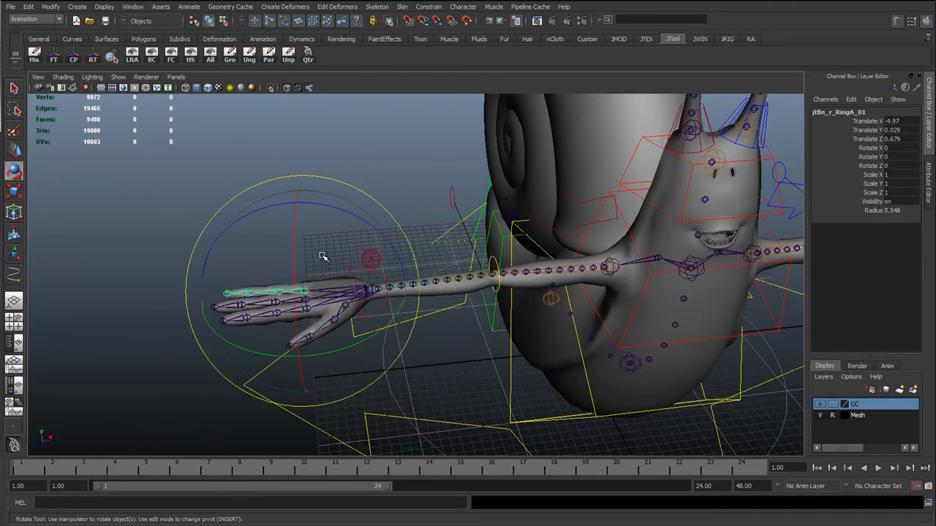
click(893, 174)
click(895, 166)
text(50)
key(Return)
alt+drag(535, 195, 514, 233)
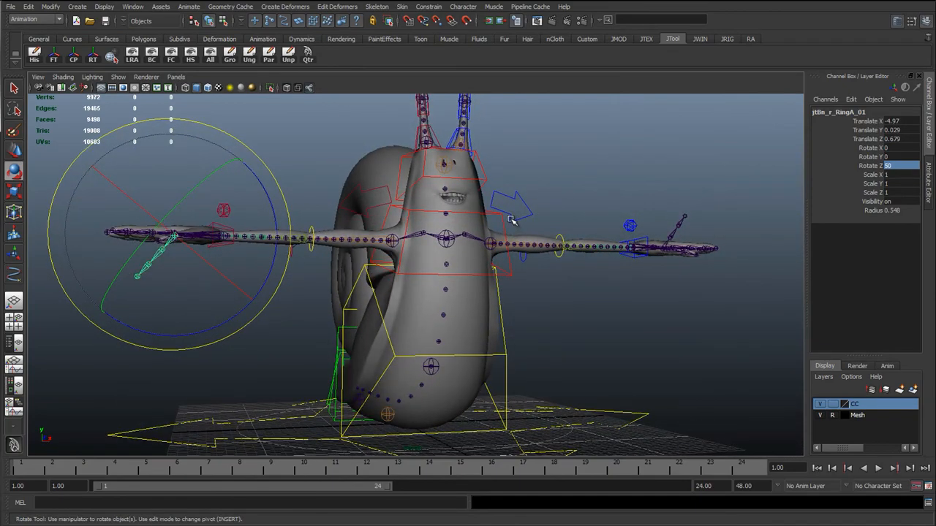
Step: Compare the bend directions of both ring fingers and inspect the left and right hand controls' attributes
key(q)
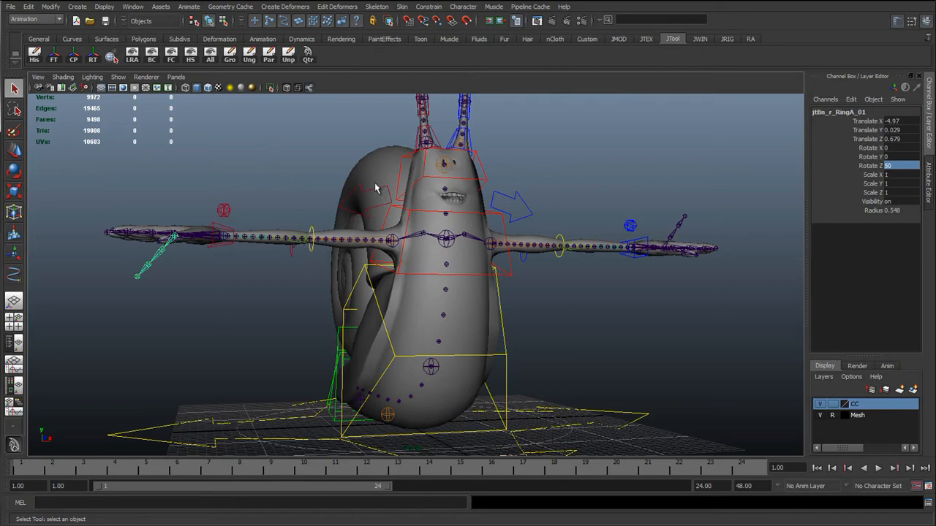
alt+drag(341, 217, 317, 218)
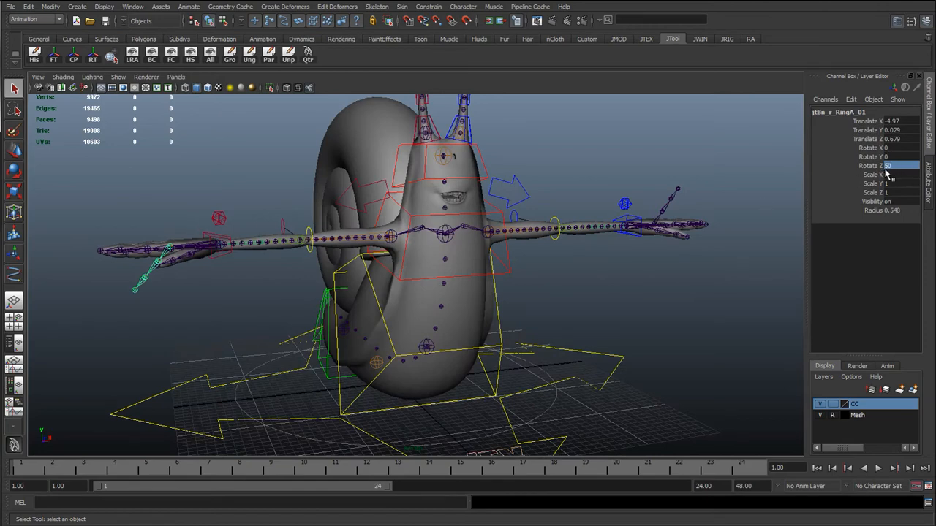
click(625, 205)
click(187, 219)
click(217, 219)
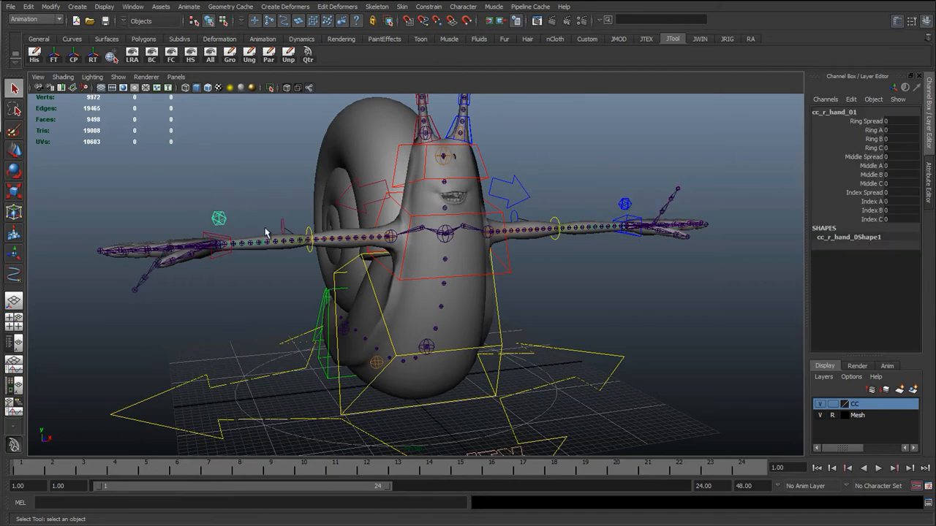
alt+middle_drag(265, 234, 361, 269)
scroll(358, 270, up, 1)
alt+drag(277, 276, 257, 276)
Step: Undo the rotation of jtBn_r_RingA_01 on the right hand
key(ctrl+z)
key(ctrl+z)
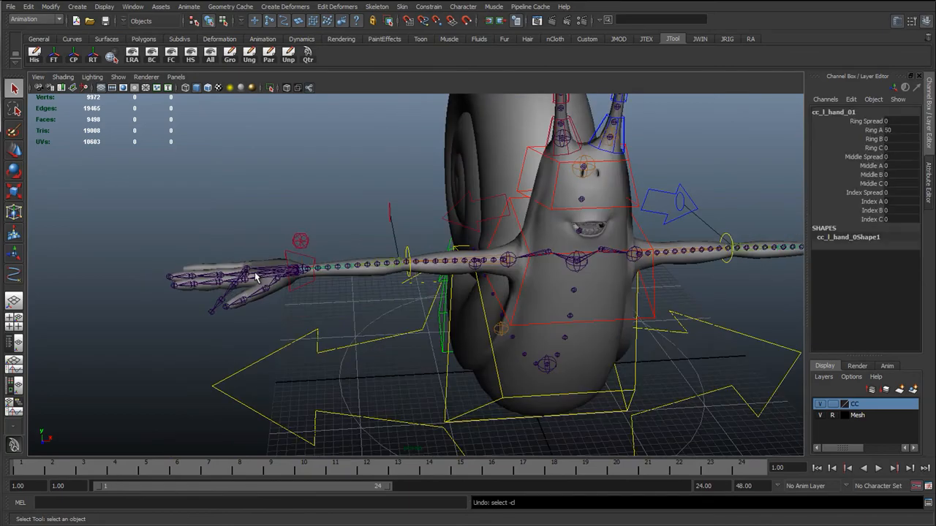
key(ctrl+z)
key(ctrl+z)
alt+middle_drag(253, 272, 457, 272)
scroll(443, 291, up, 4)
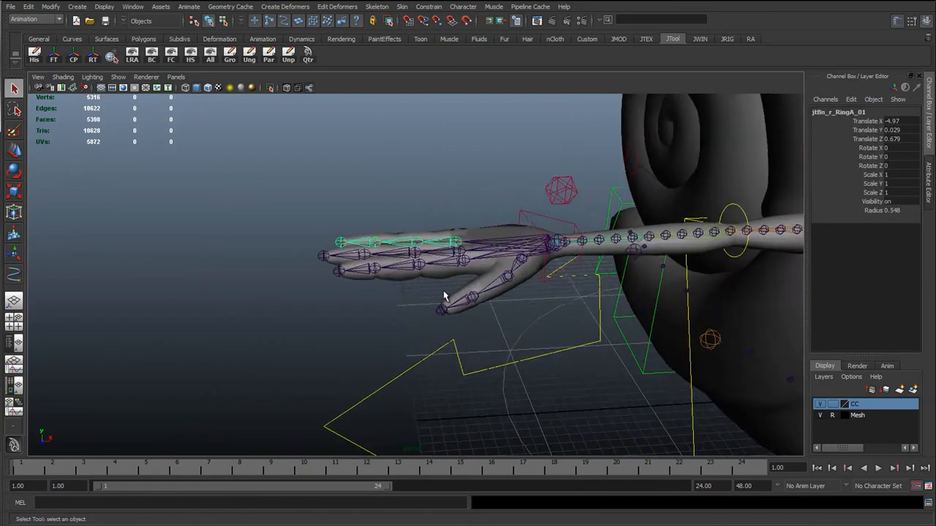
Step: Activate the Move tool on jtBn_r_RingA_01 and show the joint's local rotation axes
alt+drag(445, 296, 564, 301)
scroll(531, 264, up, 3)
key(w)
alt+middle_drag(439, 211, 384, 230)
scroll(477, 276, up, 5)
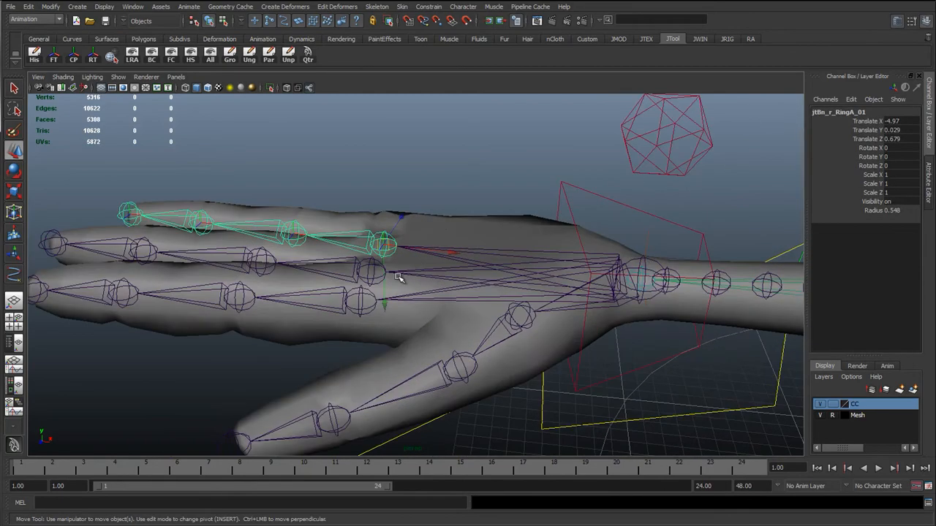
alt+middle_drag(361, 197, 365, 216)
click(131, 58)
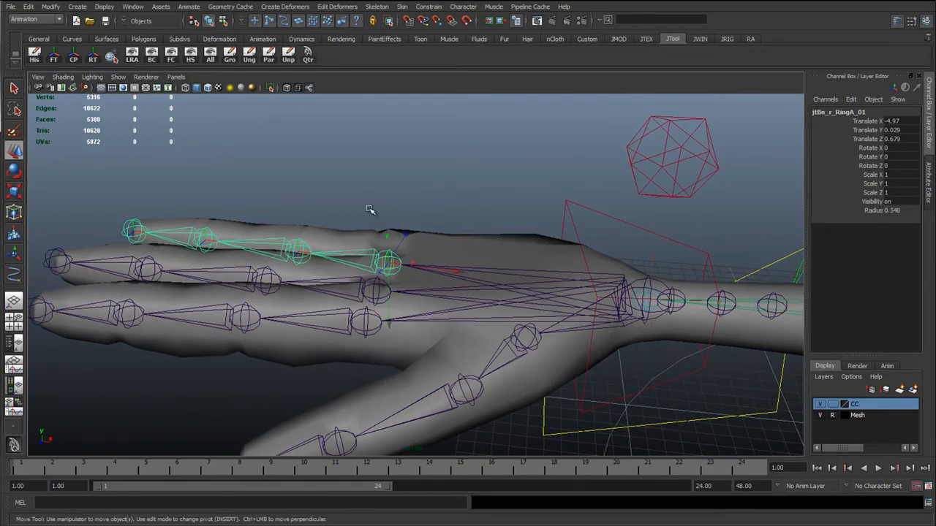
Step: Select the left hand's joint jtBn_l_RingA_01 to examine its axes against the right one, and undo the latest selection changes
scroll(401, 234, down, 6)
alt+middle_drag(643, 253, 437, 245)
alt+middle_drag(710, 251, 381, 245)
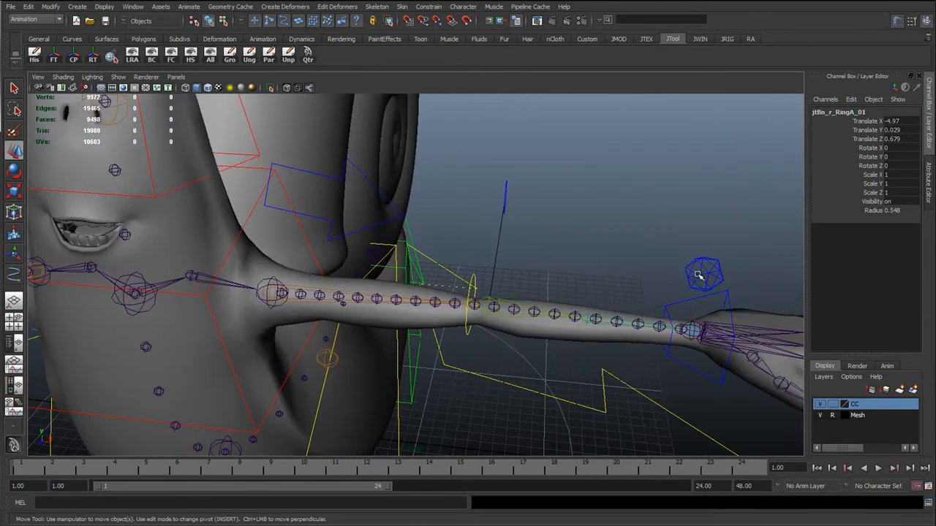
alt+middle_drag(735, 324, 503, 295)
click(501, 285)
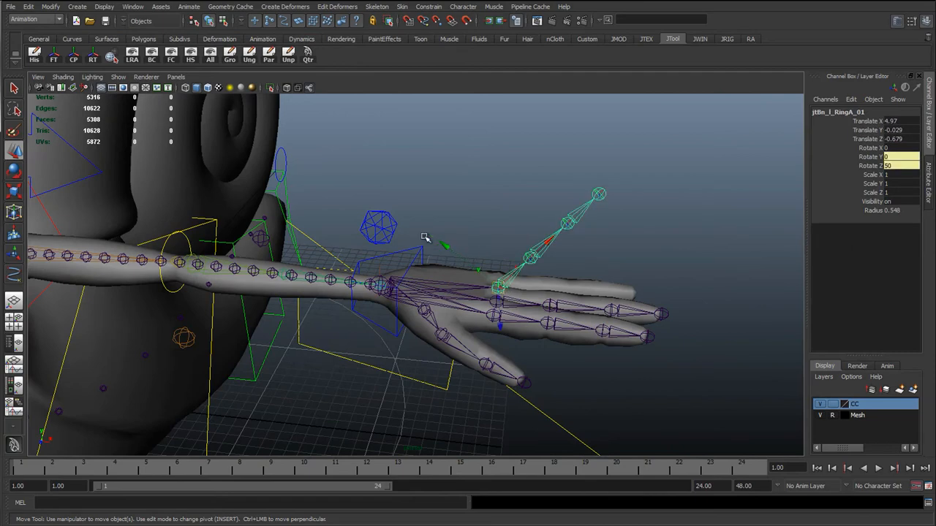
key(ctrl+z)
key(ctrl+z)
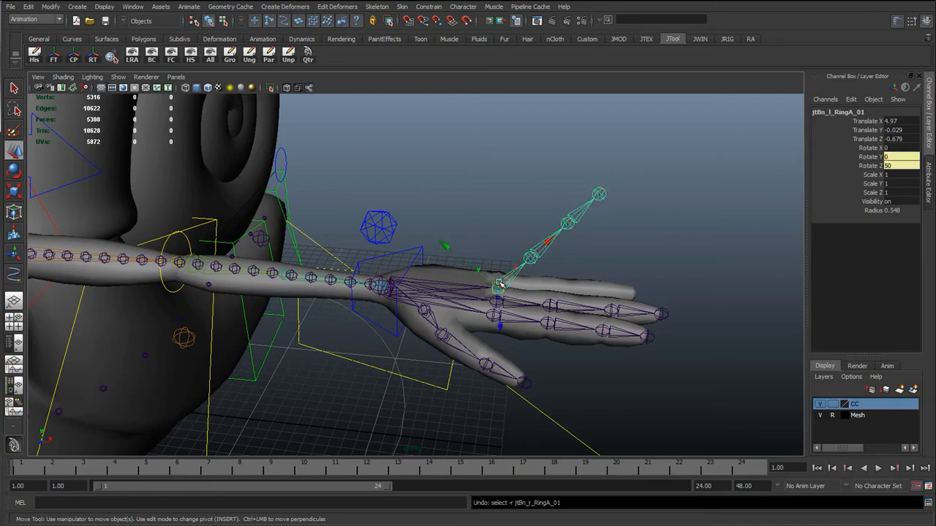
Step: Toggle the local rotation axes display on the left ring joint and select jtBn_r_RingA_01 on the right hand
click(136, 57)
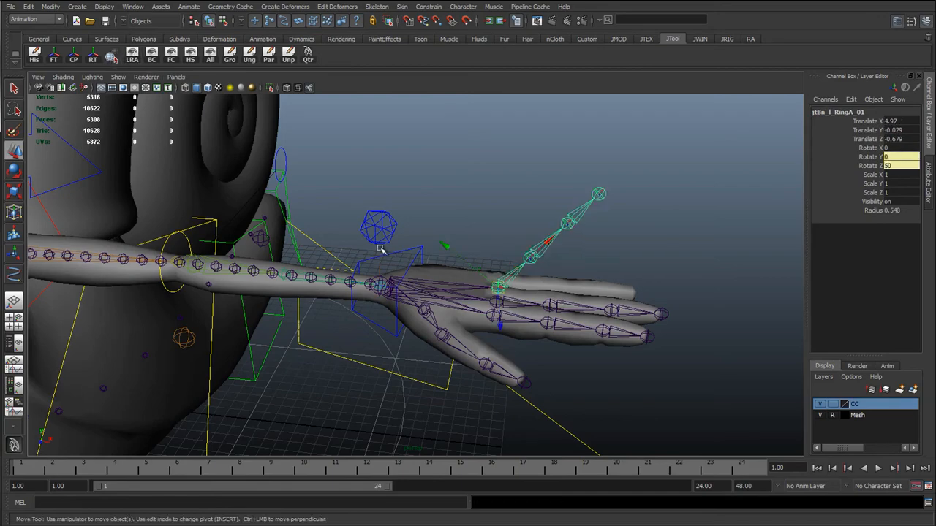
alt+middle_drag(380, 247, 596, 243)
alt+right_drag(273, 235, 412, 262)
alt+middle_drag(286, 207, 331, 245)
click(315, 228)
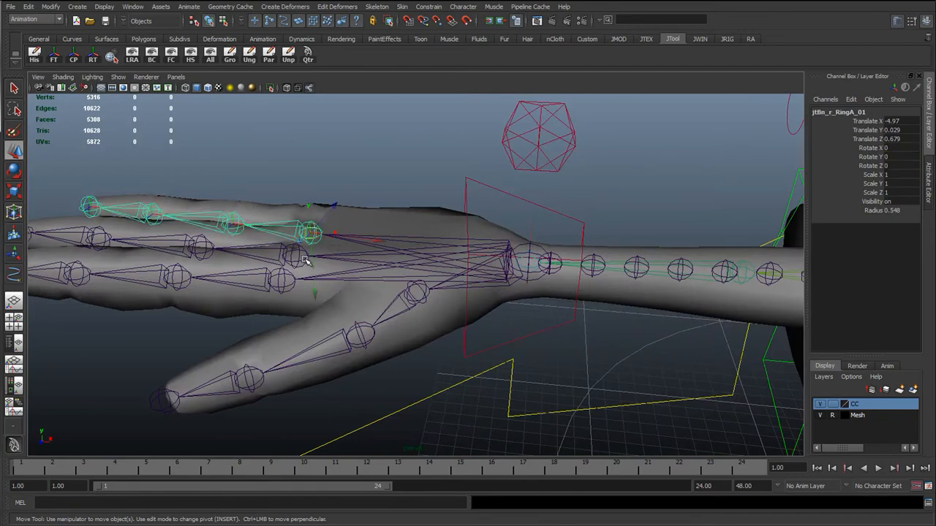
Step: Test-rotate jtBn_r_RingA_01 about -49 degrees around its Z axis and undo the rotation
key(e)
drag(362, 162, 443, 217)
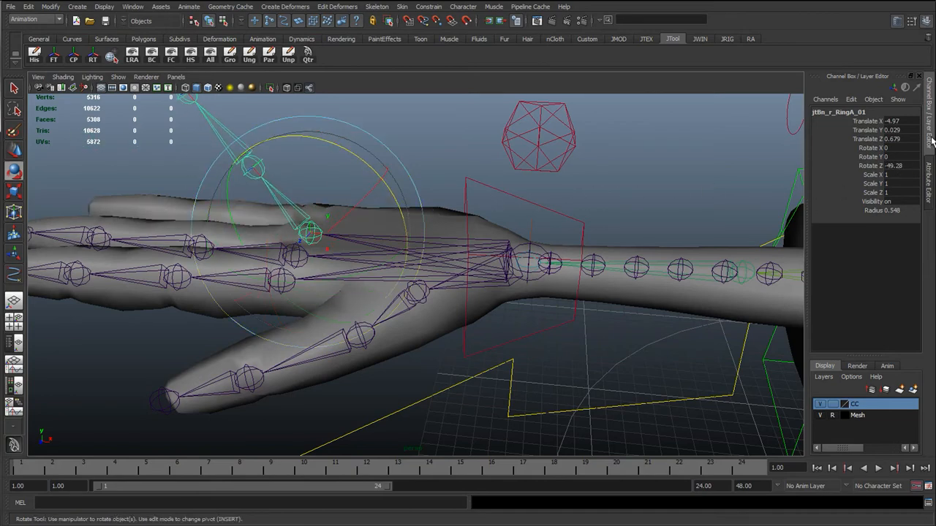
key(ctrl+z)
alt+drag(416, 205, 384, 228)
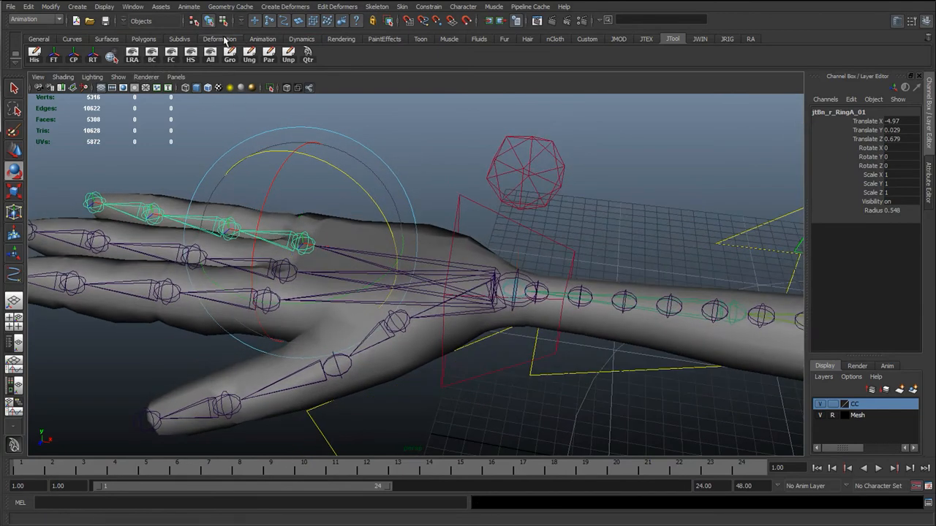
Step: Select jtBn_r_wrist_01 and switch to component selection with miscellaneous components enabled to expose the hand joints' local rotation axes
key(q)
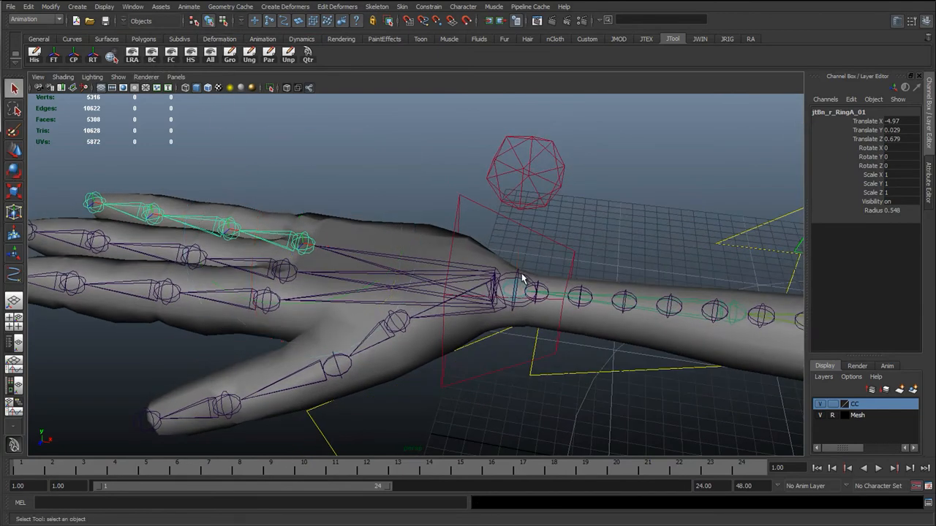
click(522, 279)
alt+drag(412, 291, 480, 285)
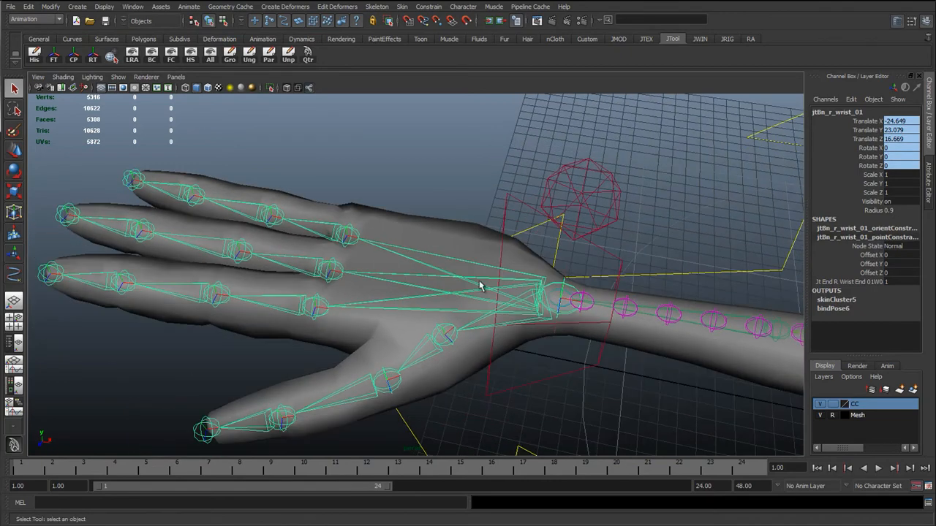
click(223, 21)
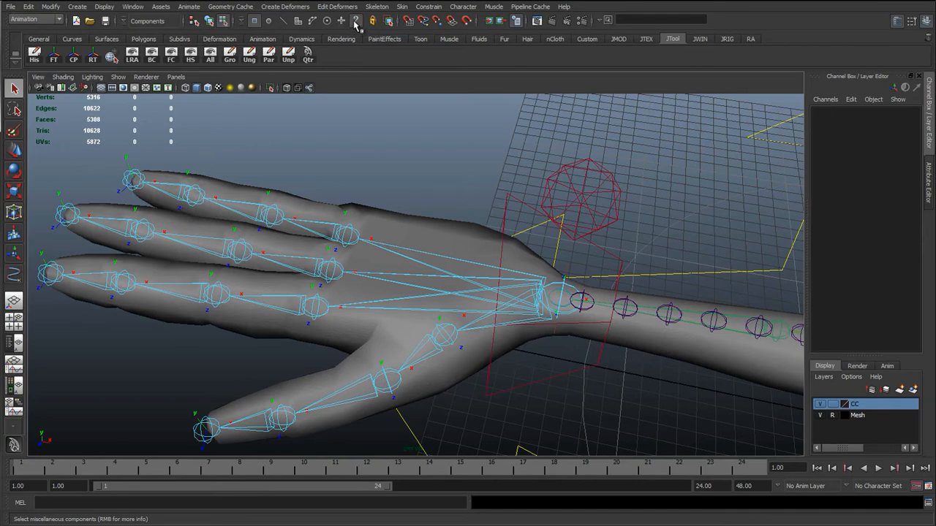
click(356, 22)
alt+drag(326, 176, 307, 209)
Step: Hide the Mesh layer and select the local rotation axes of the right hand's ring, middle and index finger joints
click(365, 241)
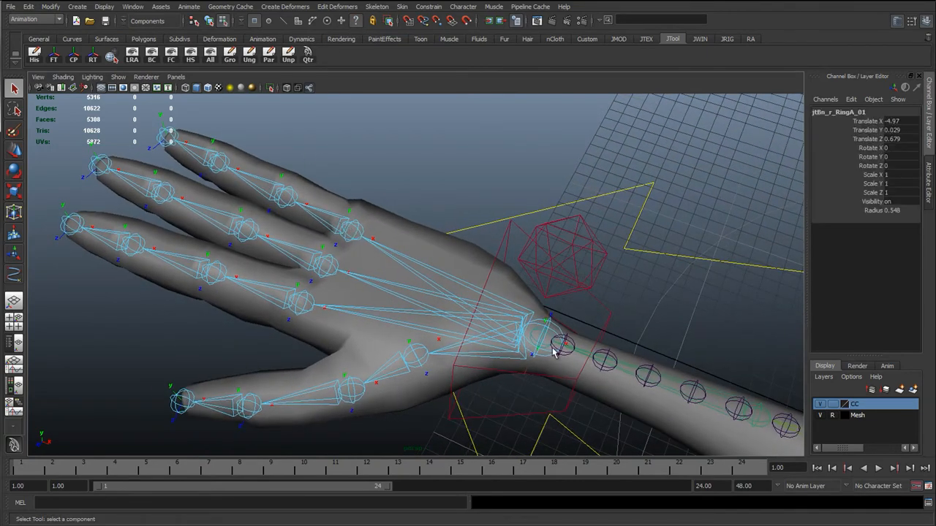
click(819, 416)
shift+click(326, 263)
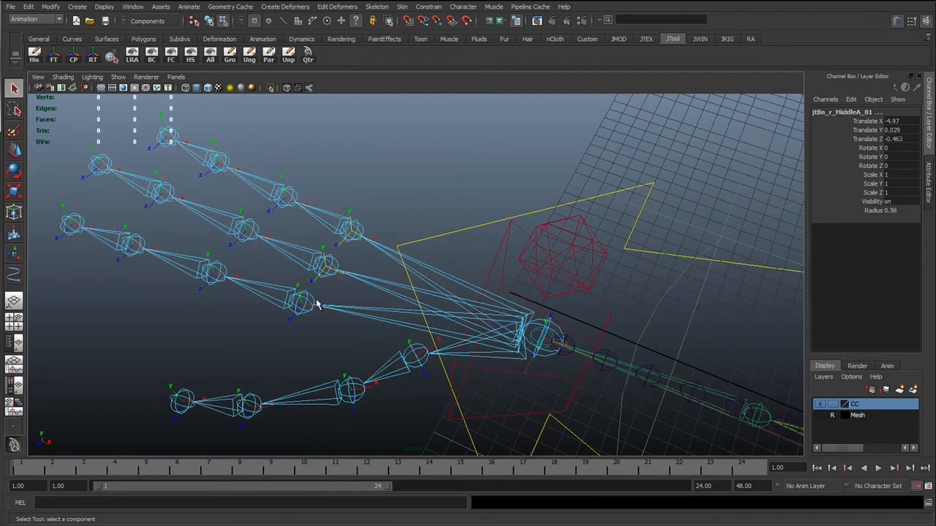
shift+click(295, 310)
shift+click(217, 276)
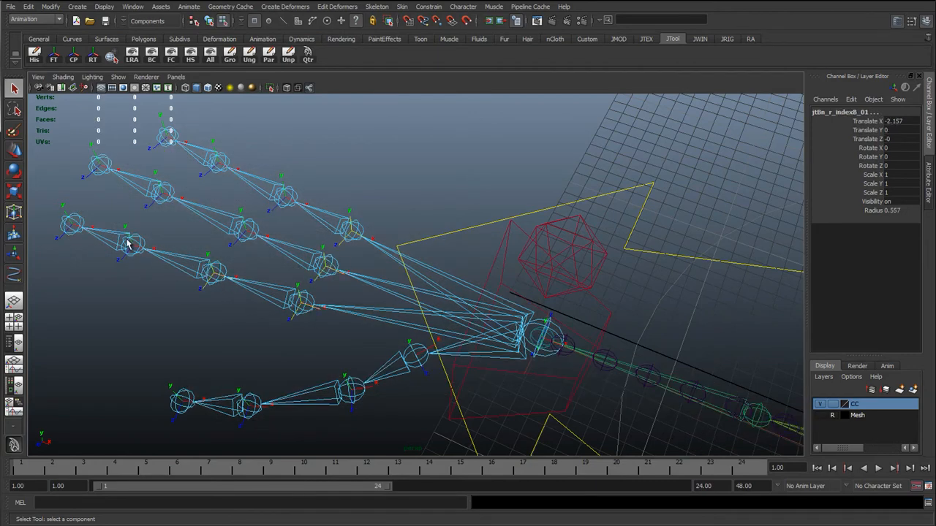
shift+click(126, 247)
shift+click(62, 222)
shift+click(105, 168)
shift+click(160, 136)
shift+click(207, 150)
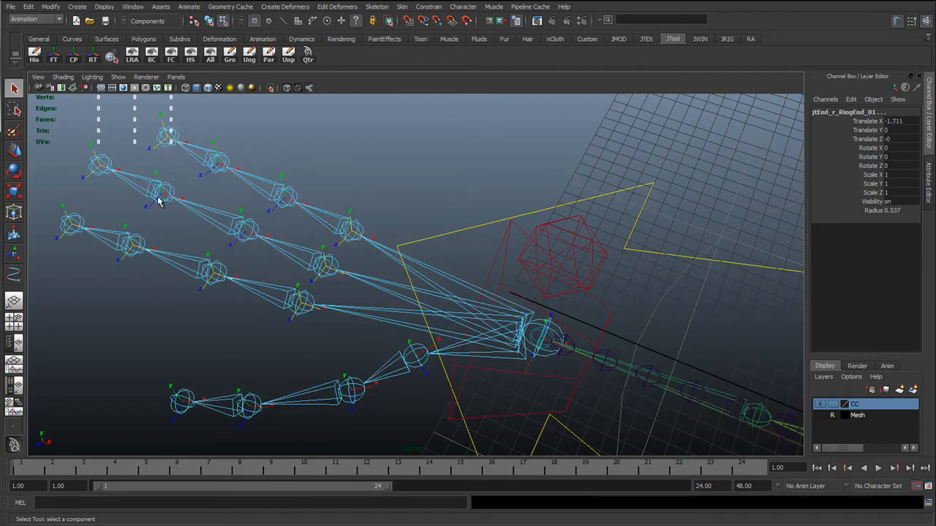
shift+click(244, 228)
shift+click(284, 196)
alt+drag(285, 196, 412, 310)
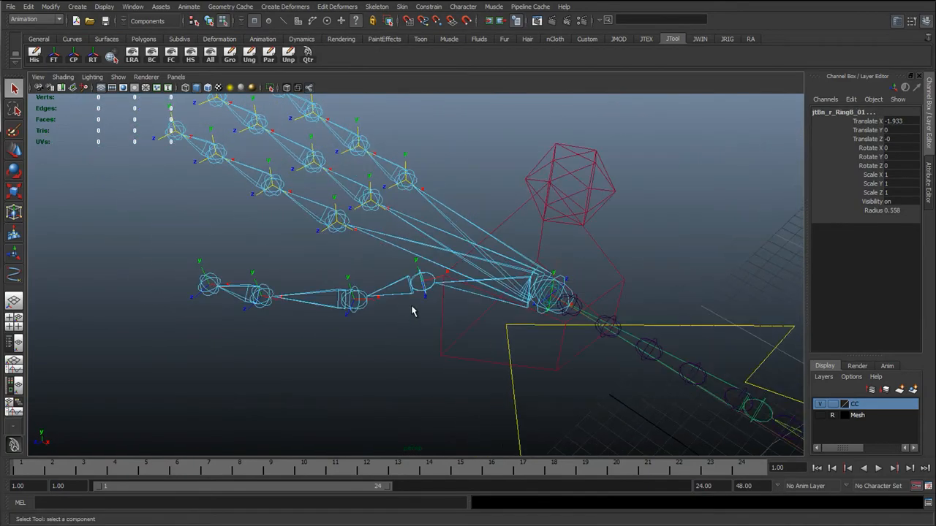
Step: Add the local rotation axes of the right thumb joints, from the base to jtEnd_r_thumbEnd_01, to the selection
shift+click(430, 292)
shift+click(353, 297)
shift+click(260, 294)
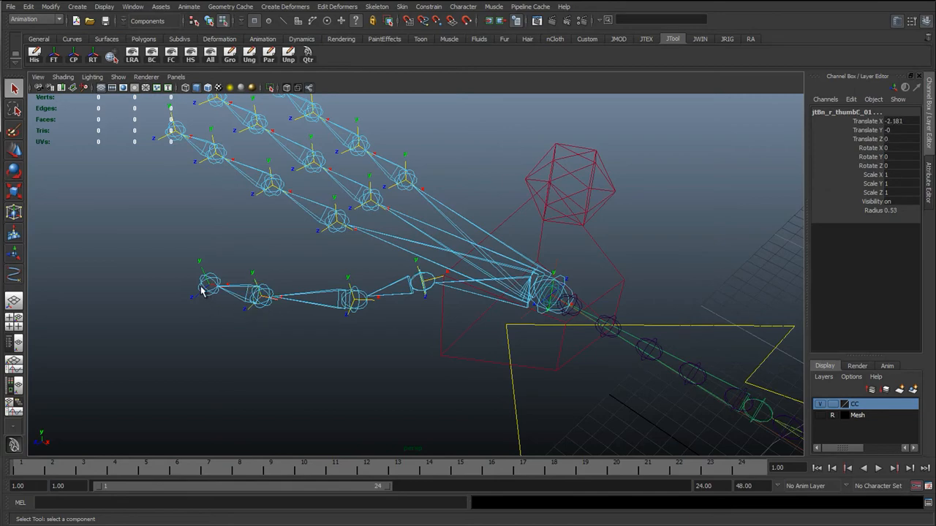
shift+click(213, 296)
alt+drag(217, 300, 265, 309)
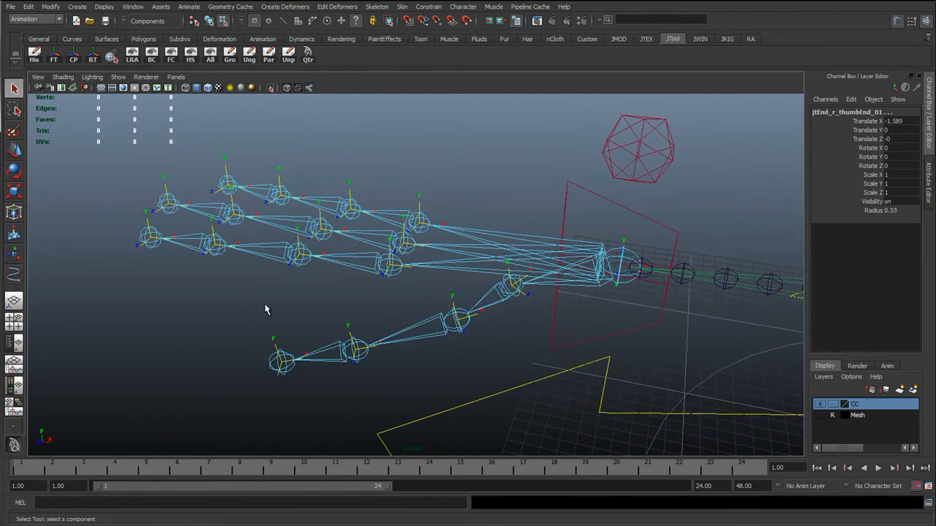
Step: Flip the selected local rotation axes 180 degrees about X with the MEL command "rotate -r 180 0 0", and deselect them
click(123, 502)
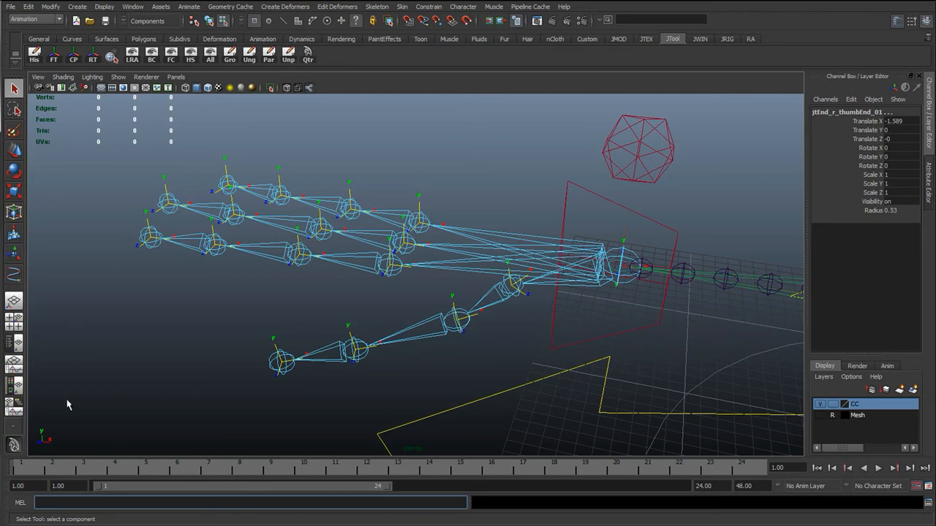
click(22, 503)
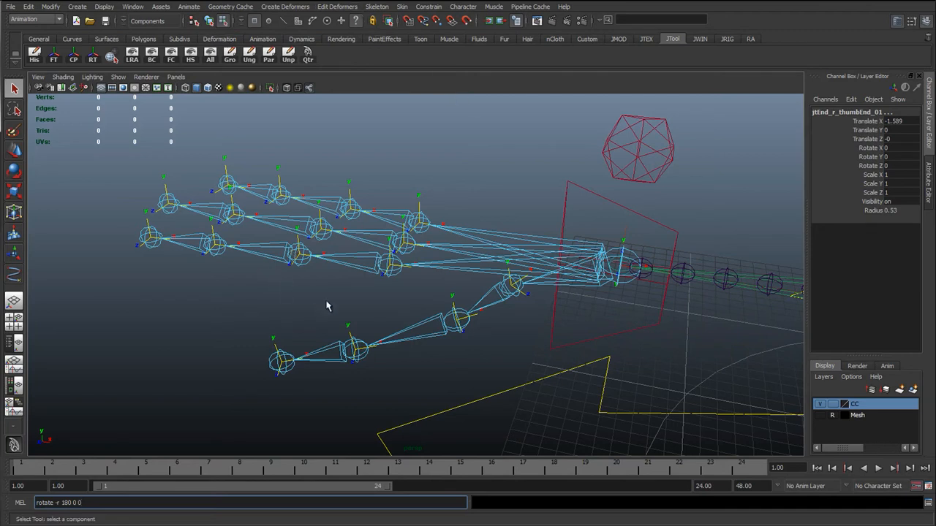
key(Return)
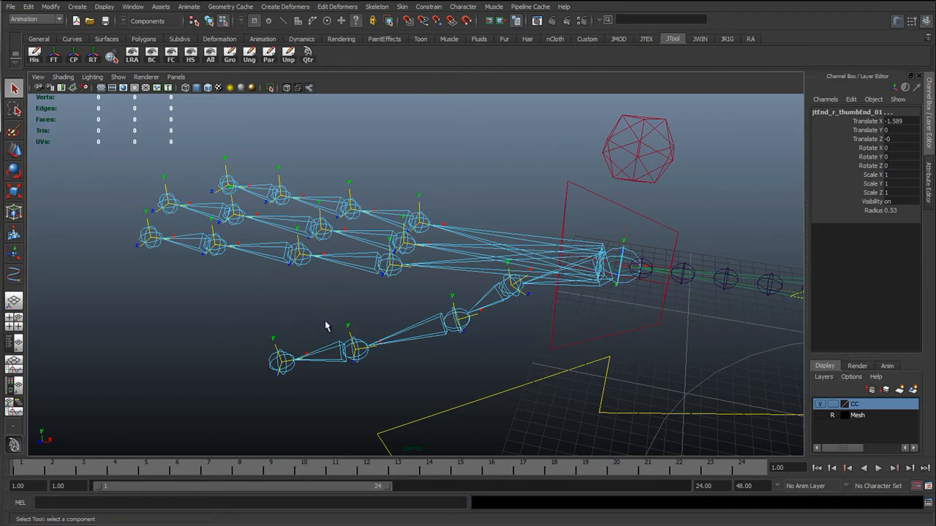
click(311, 297)
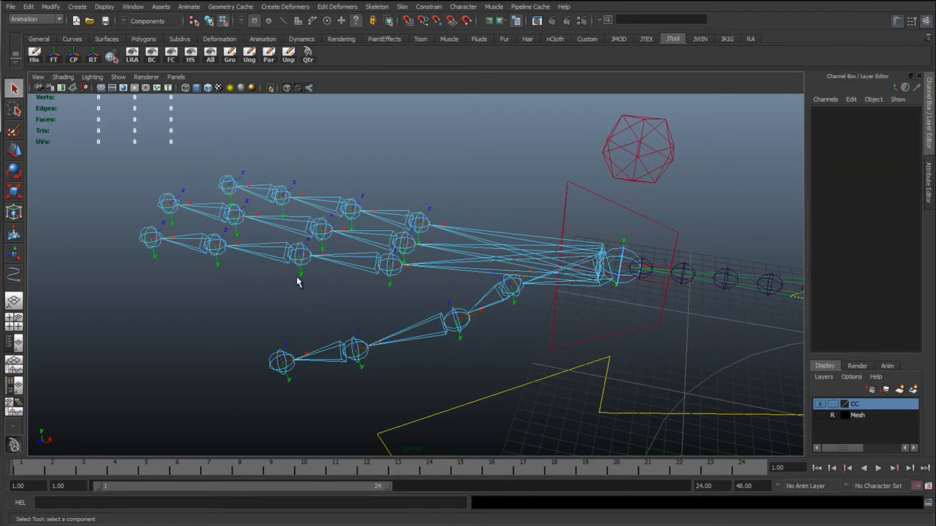
mouse_move(289, 291)
alt+mouse_down()
mouse_move(253, 280)
mouse_move(284, 296)
alt+mouse_up()
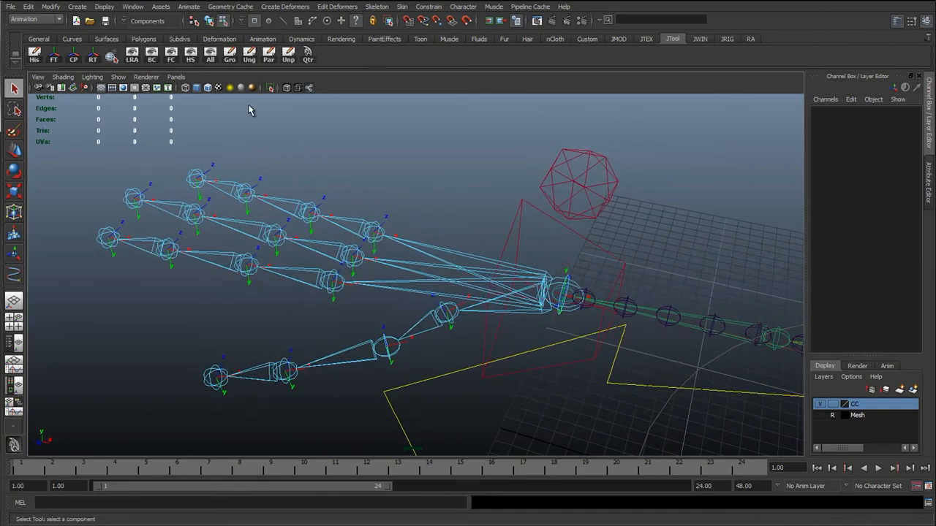
Step: Return to object selection and test-rotate jtBn_r_RingA_01 about its Z axis, setting Rotate Z to 60
click(211, 20)
click(374, 233)
key(e)
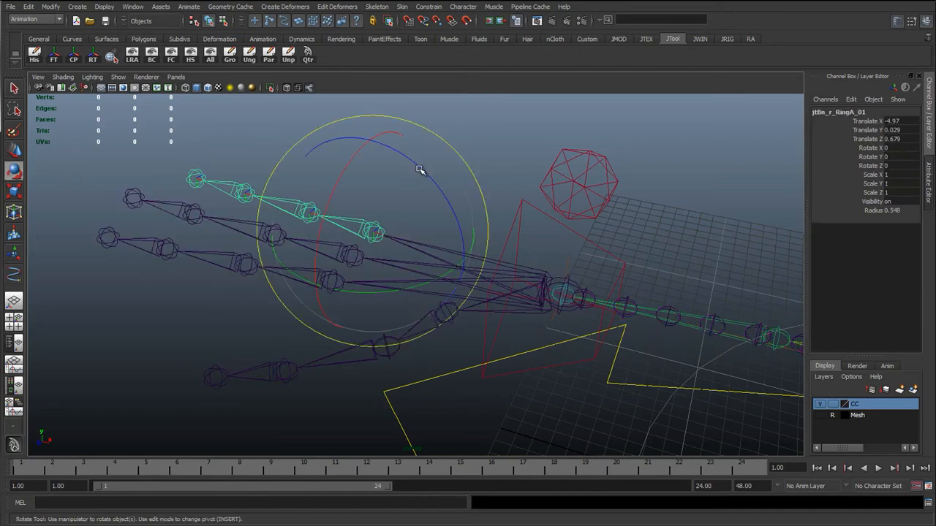
drag(422, 172, 495, 218)
click(898, 165)
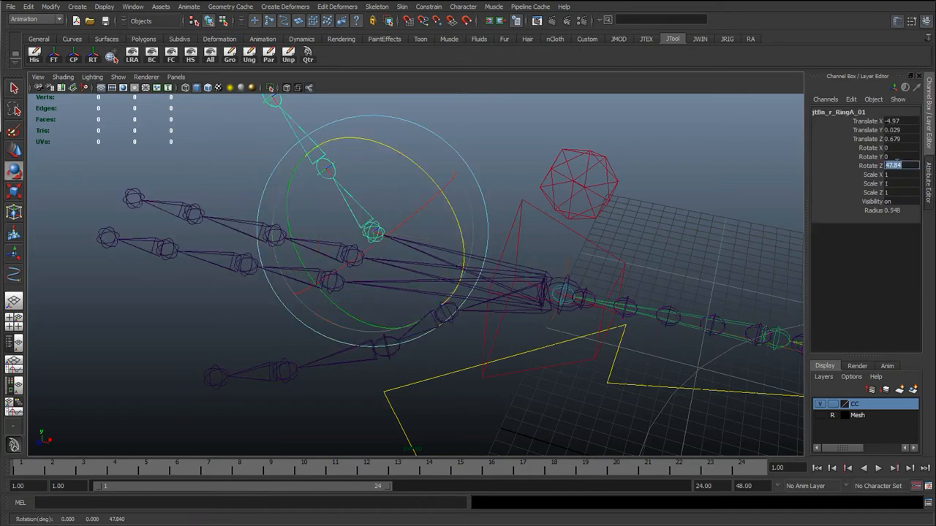
text(0)
key(Return)
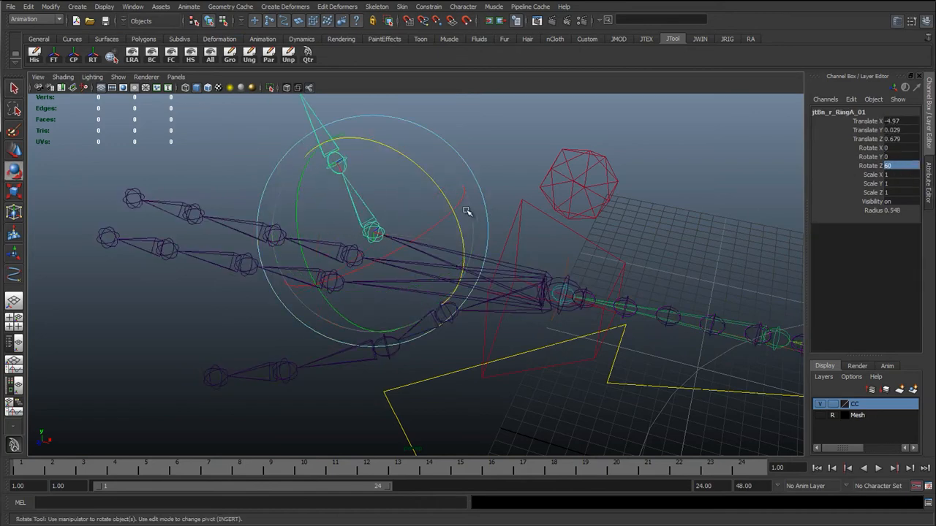
Step: Compare the bend direction of the right ring finger with the left one from the front of the rig
alt+drag(543, 263, 597, 258)
alt+right_drag(598, 259, 369, 284)
alt+drag(369, 284, 422, 296)
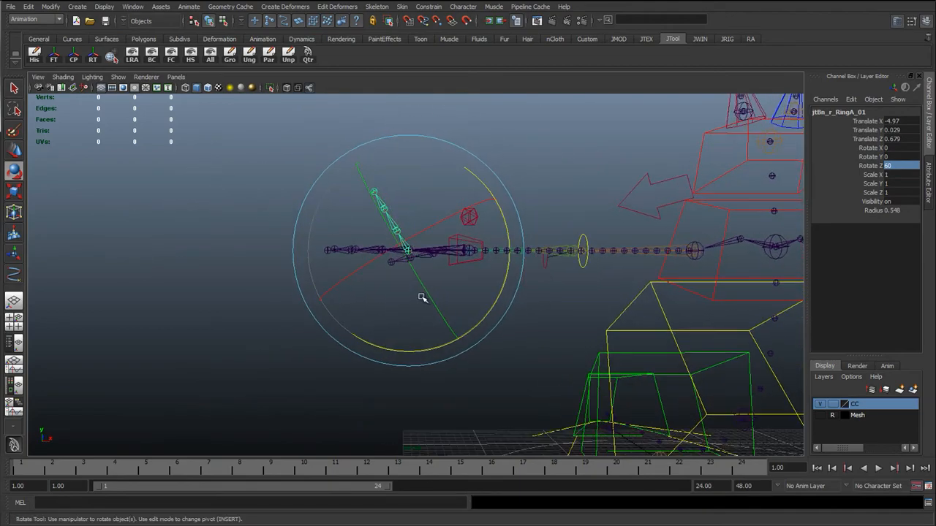
alt+middle_drag(595, 251, 350, 278)
alt+middle_drag(625, 269, 456, 287)
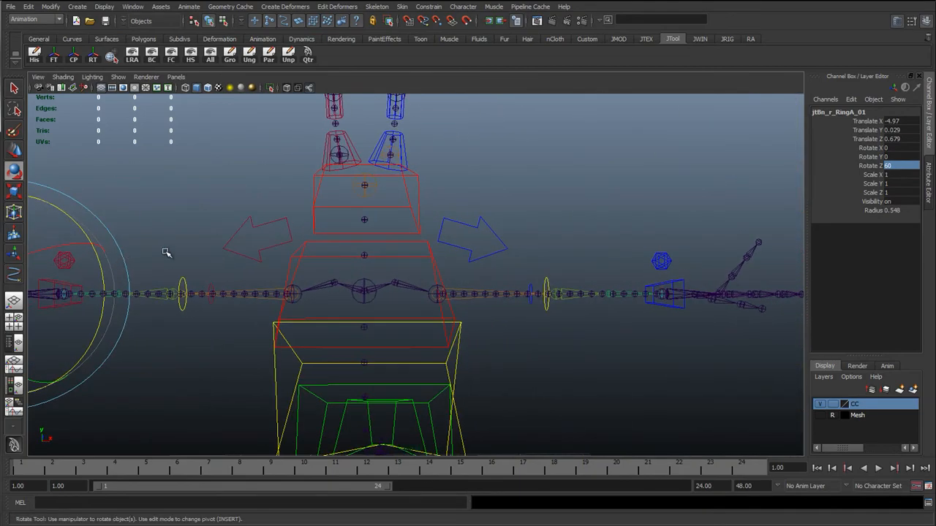
alt+right_drag(662, 283, 403, 294)
alt+drag(403, 295, 418, 285)
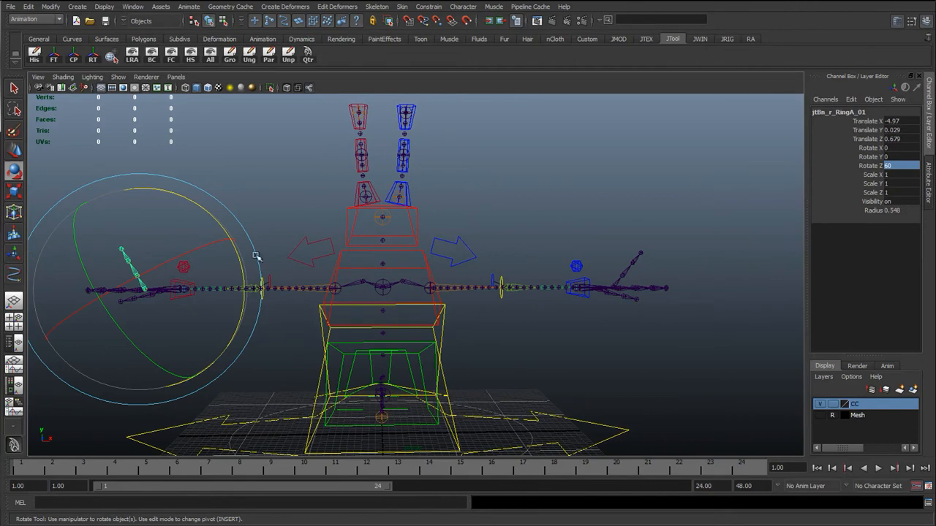
alt+middle_drag(399, 255, 487, 261)
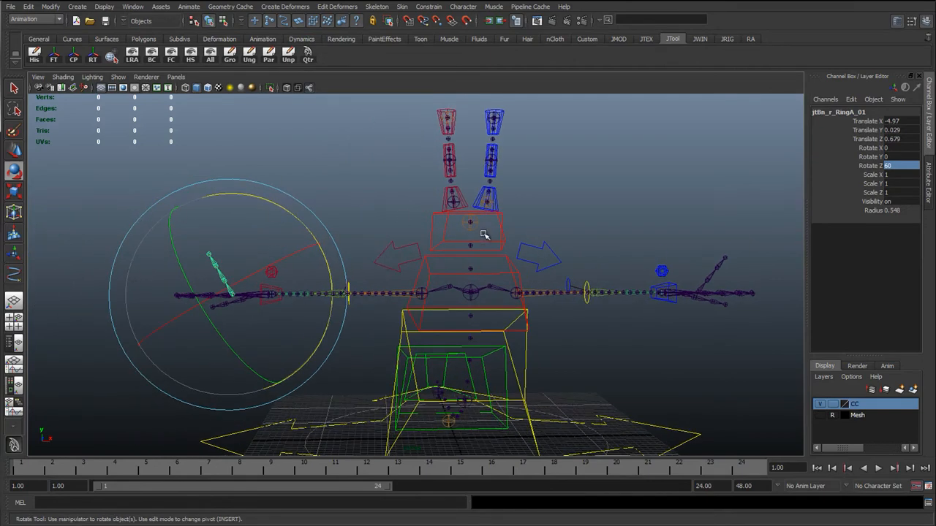
Step: Undo the test rotations of jtBn_r_RingA_01 and return to the Select tool
key(ctrl+z)
key(ctrl+z)
key(q)
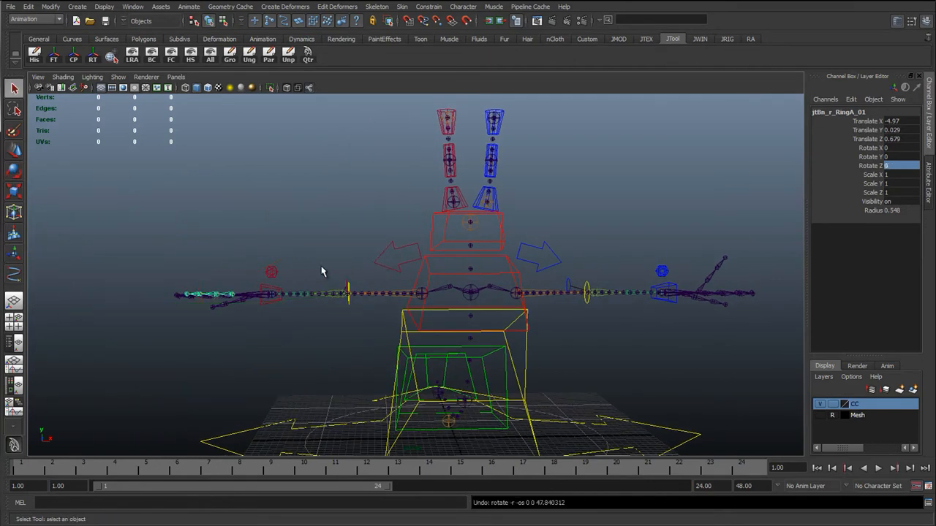
Step: Select the right hand control cc_r_hand_01 and load it as the output object in the Connection Editor
alt+drag(324, 269, 433, 281)
click(327, 296)
scroll(361, 277, up, 5)
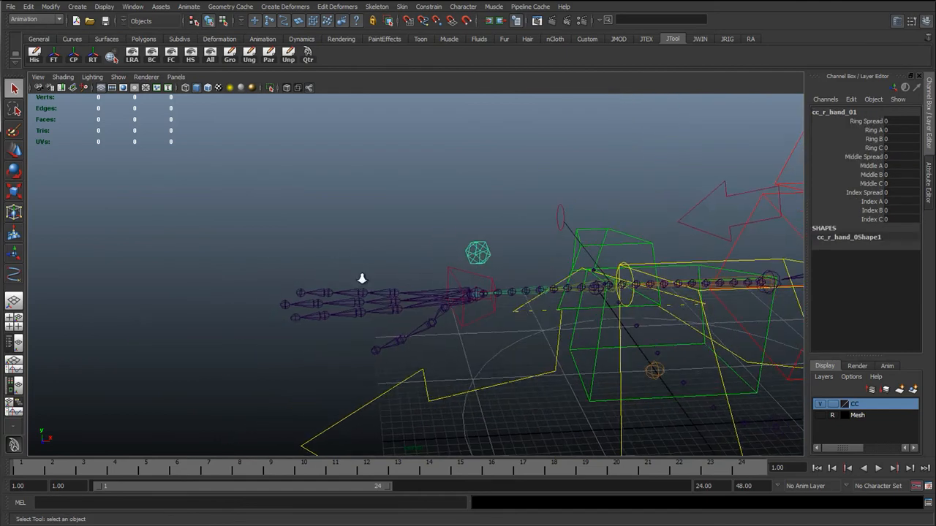
click(136, 7)
mouse_move(183, 23)
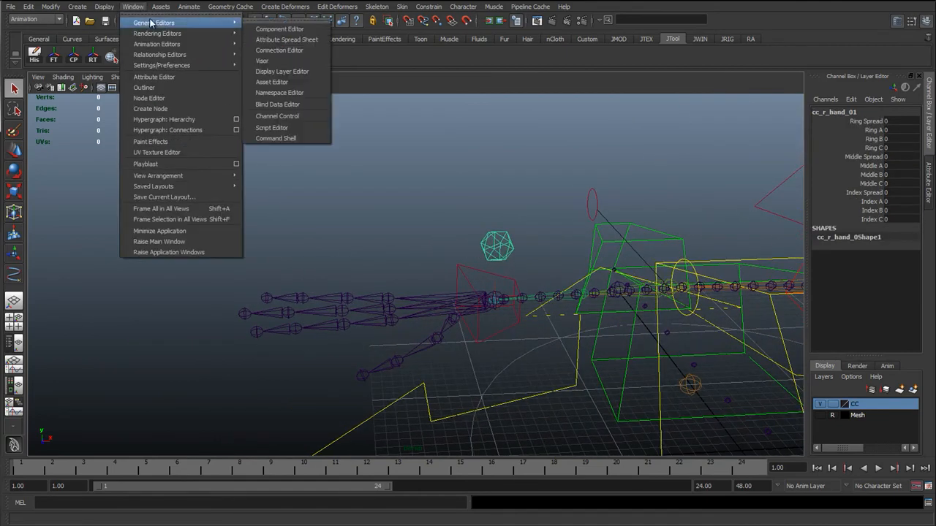
click(293, 50)
click(129, 120)
click(142, 106)
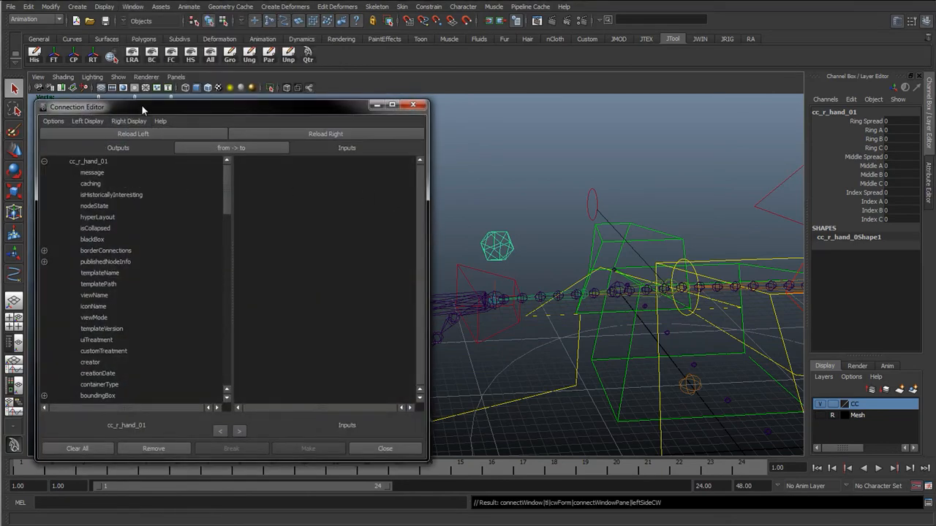
Step: Select jtBn_r_RingA_01 and load it as the input object in the Connection Editor
scroll(628, 246, up, 3)
alt+middle_drag(441, 265, 504, 272)
click(511, 302)
alt+drag(510, 307, 359, 193)
click(321, 134)
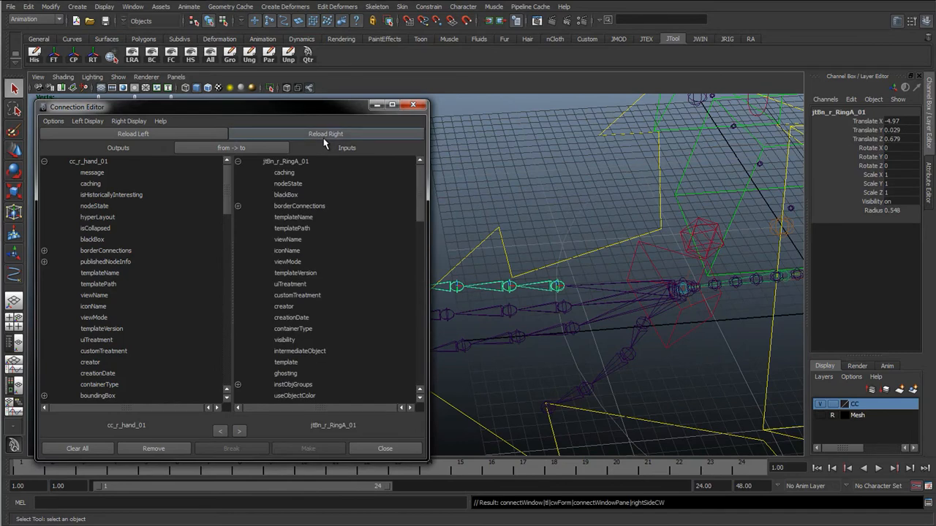
Step: Examine the root joints jtBn_r_MiddleA_01 and jtBn_r_indexA_01, the left hand's fingers and the hand control's output attributes
mouse_move(560, 293)
alt+mouse_down()
mouse_move(609, 289)
mouse_move(572, 292)
mouse_move(641, 308)
mouse_move(574, 285)
alt+mouse_up()
click(552, 309)
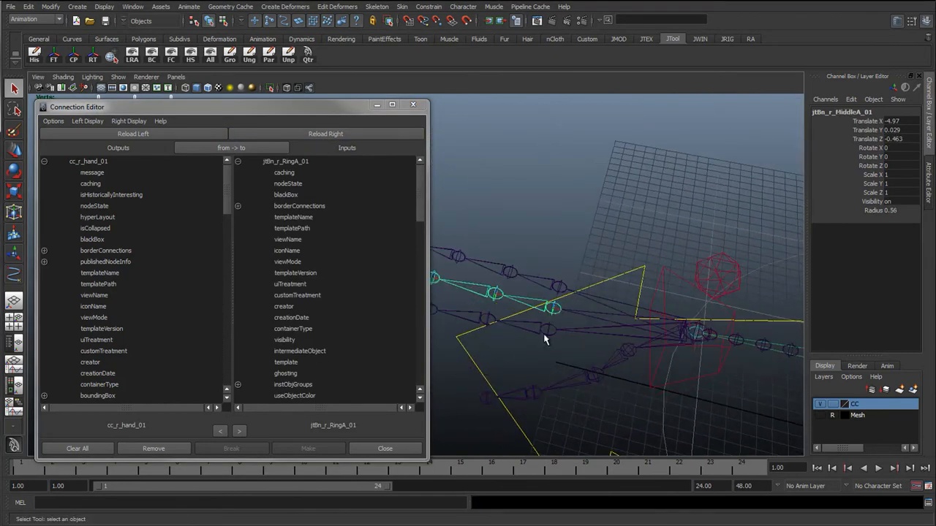
click(545, 333)
alt+drag(545, 335, 567, 322)
scroll(159, 314, down, 10)
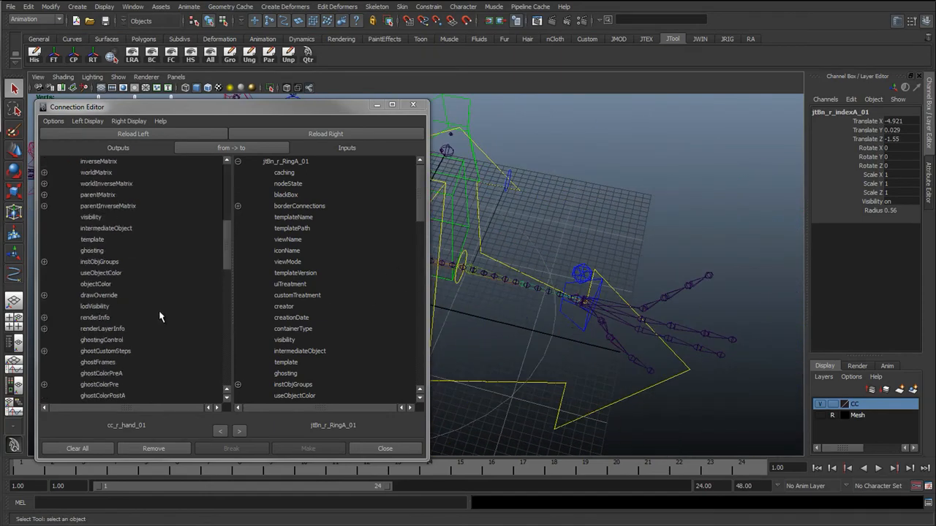
alt+middle_drag(509, 327, 677, 340)
alt+middle_drag(526, 311, 710, 357)
alt+middle_drag(520, 321, 653, 339)
alt+middle_drag(515, 301, 424, 307)
alt+right_drag(504, 311, 577, 313)
Step: Connect the hand control's ringSpread to rotateY and ringA to rotateZ of jtBn_r_RingA_01 in the Connection Editor
click(658, 292)
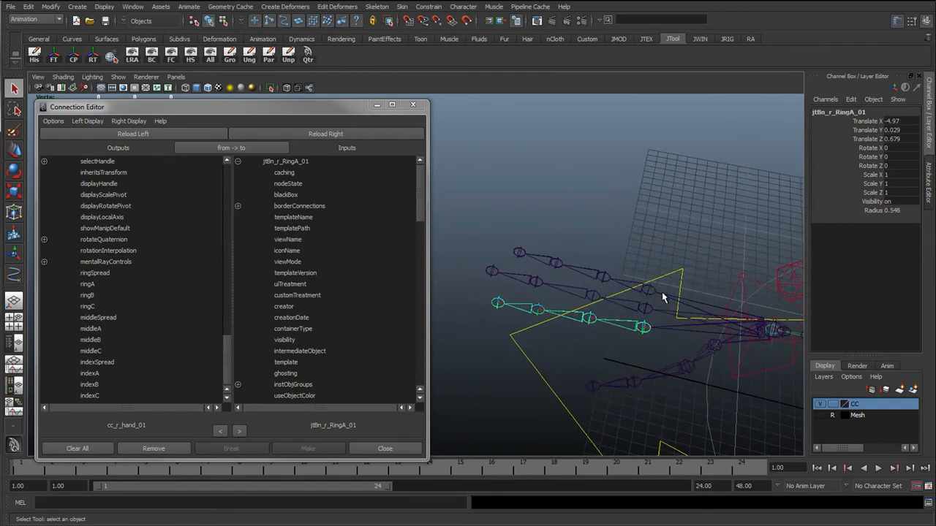
alt+middle_drag(664, 296, 572, 285)
alt+drag(564, 302, 627, 264)
alt+middle_drag(607, 221, 609, 294)
alt+drag(465, 280, 481, 280)
click(95, 273)
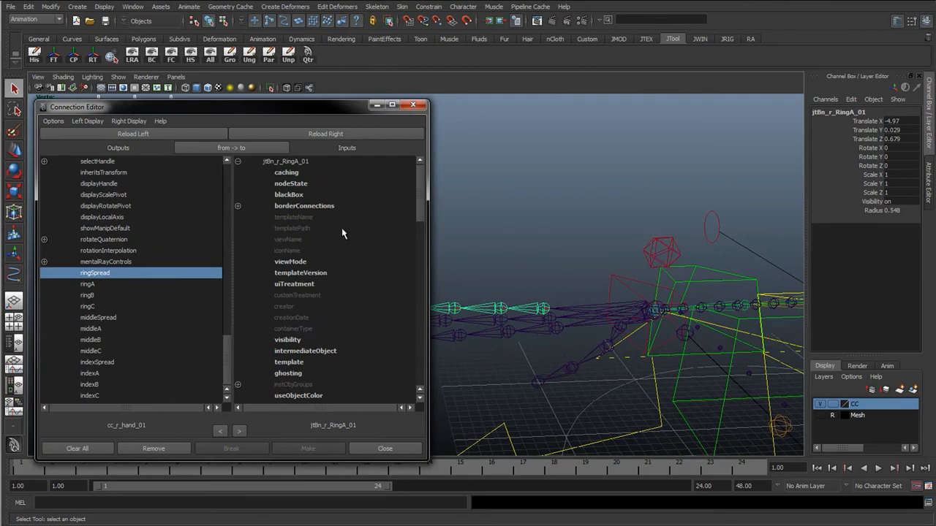
scroll(342, 233, down, 8)
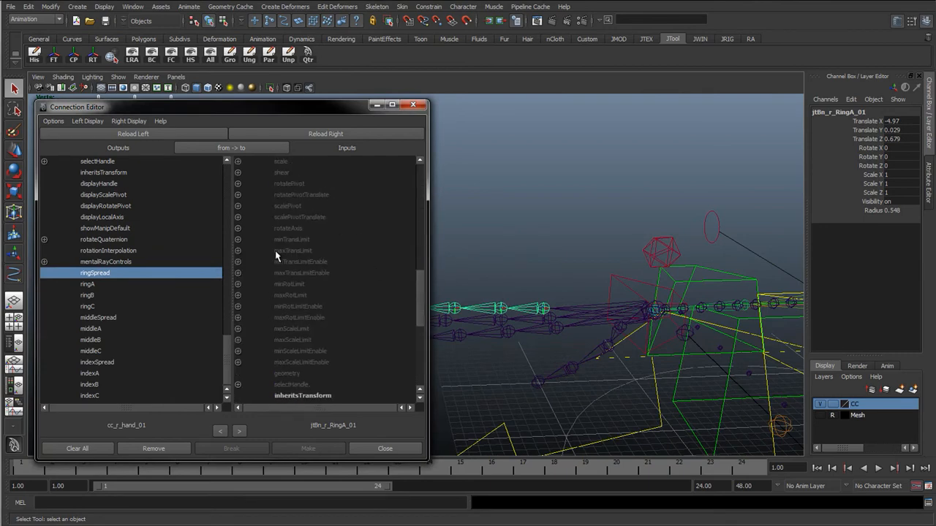
scroll(275, 254, up, 3)
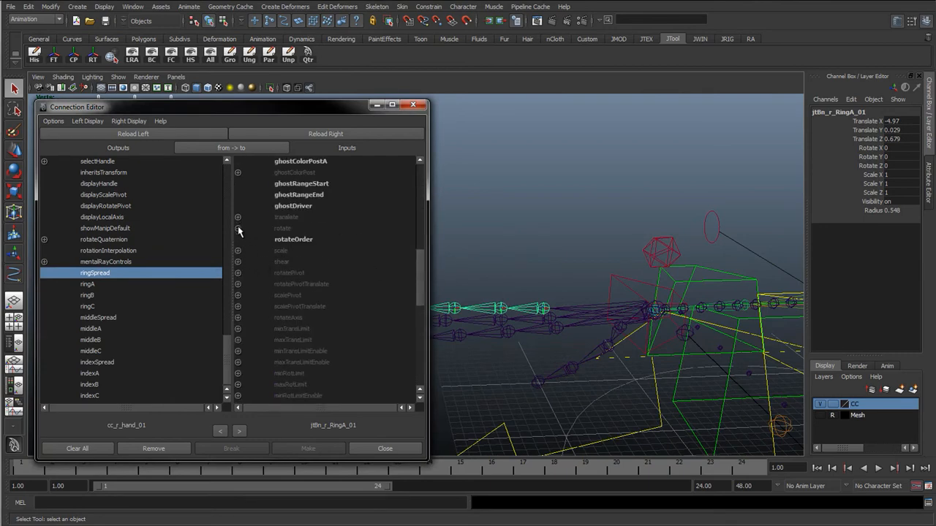
click(238, 228)
click(298, 251)
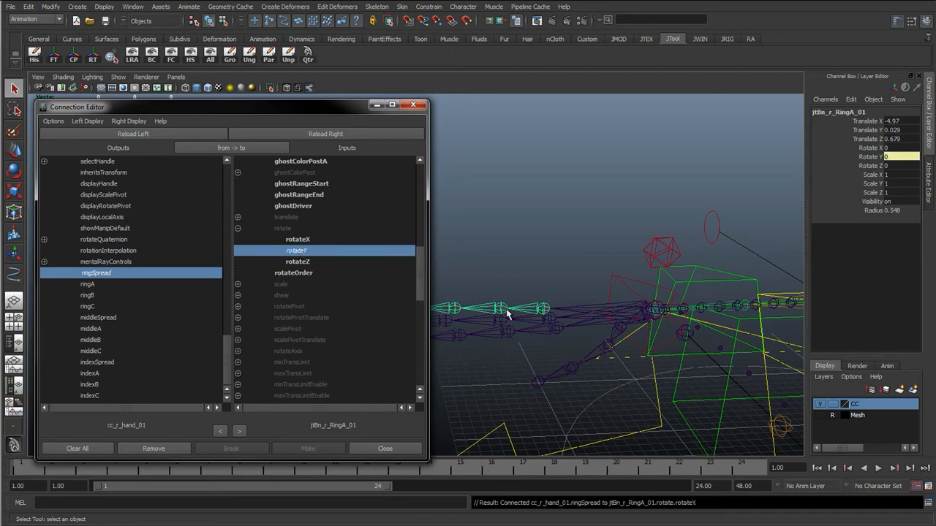
click(89, 284)
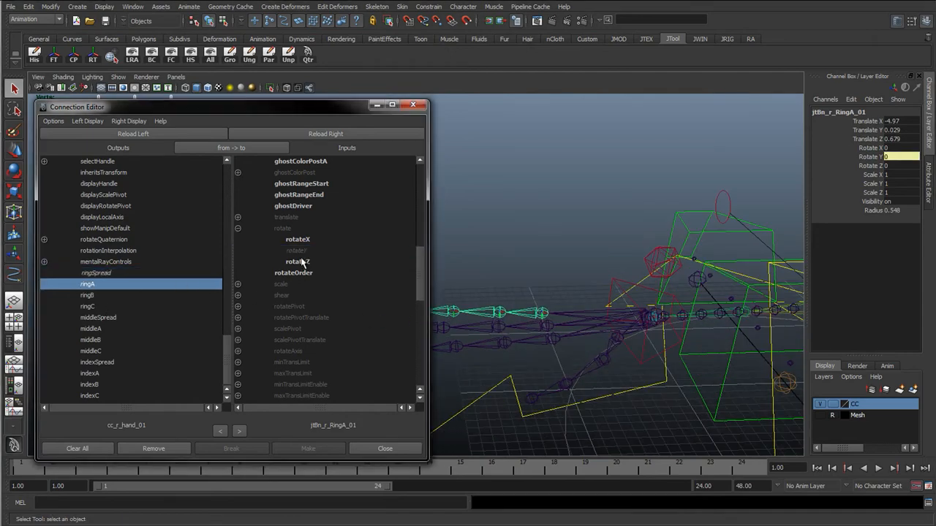
click(299, 262)
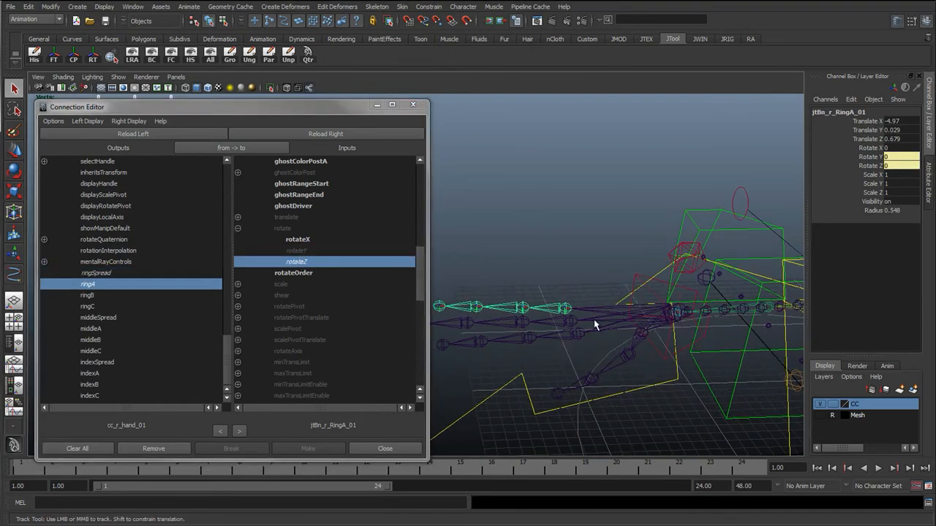
Step: Load jtBn_r_RingB_01 as the input object and connect the hand control's ringB to its rotateZ
click(338, 135)
click(146, 296)
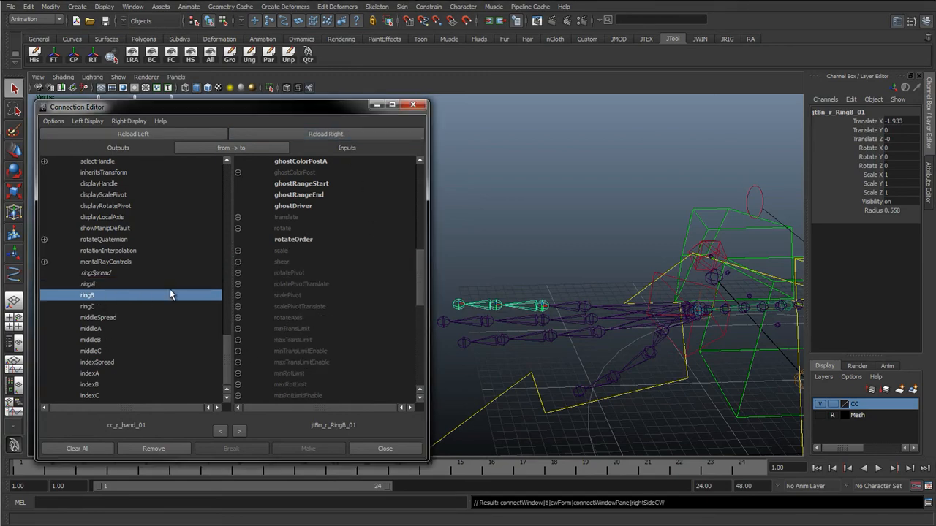
click(237, 229)
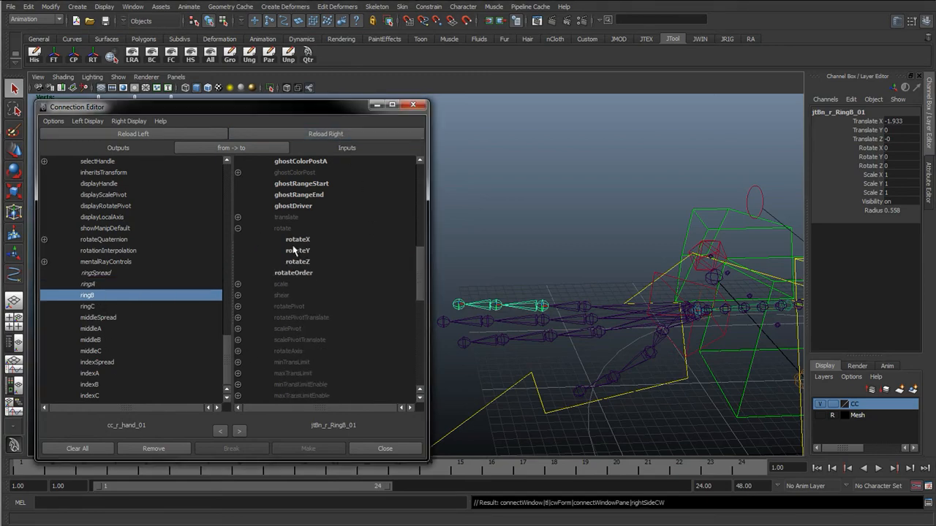
click(298, 261)
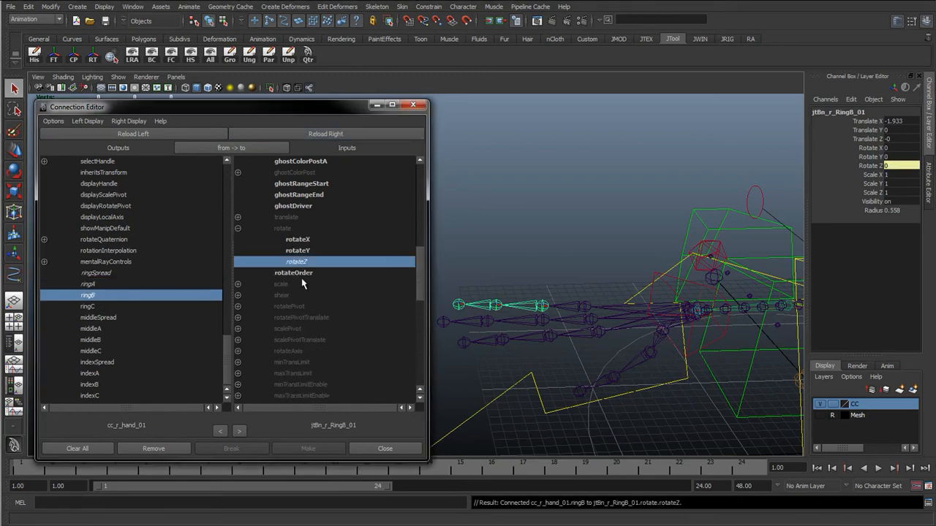
Step: Load jtBn_r_RingC_01 as the input object, connect ringC to its rotateZ, and move the Connection Editor out of the way
click(500, 306)
click(358, 136)
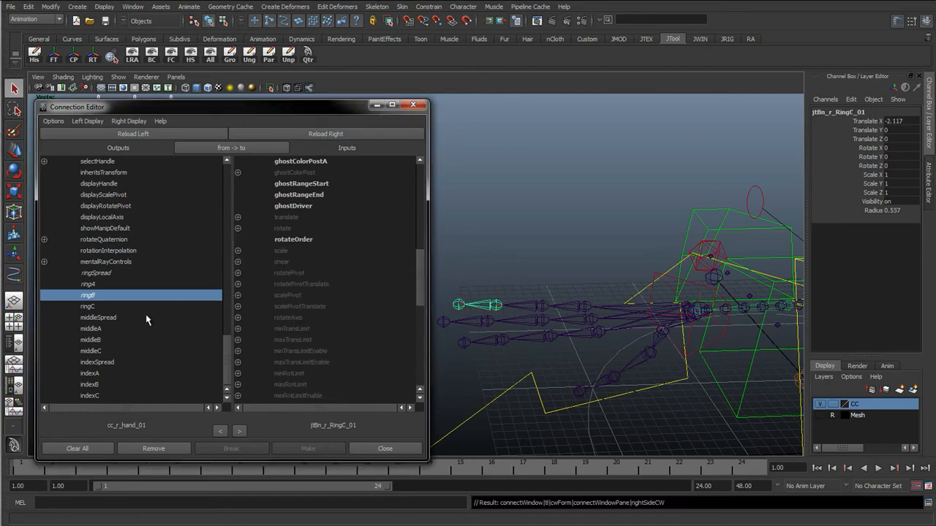
click(93, 308)
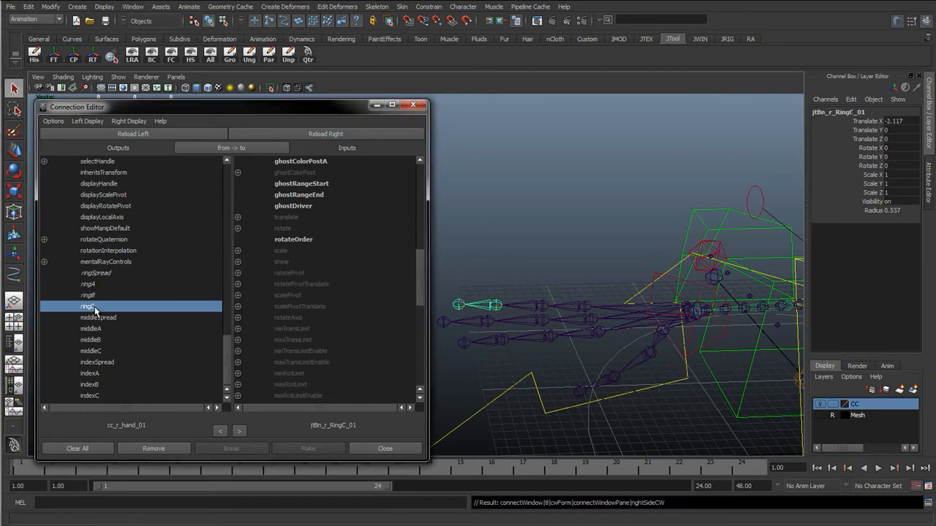
click(237, 228)
click(306, 264)
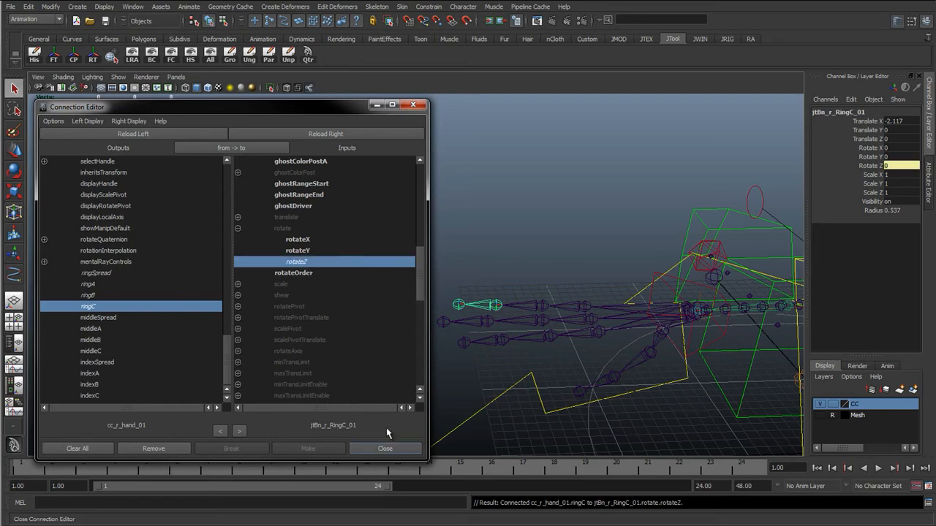
drag(307, 108, 0, 114)
click(297, 222)
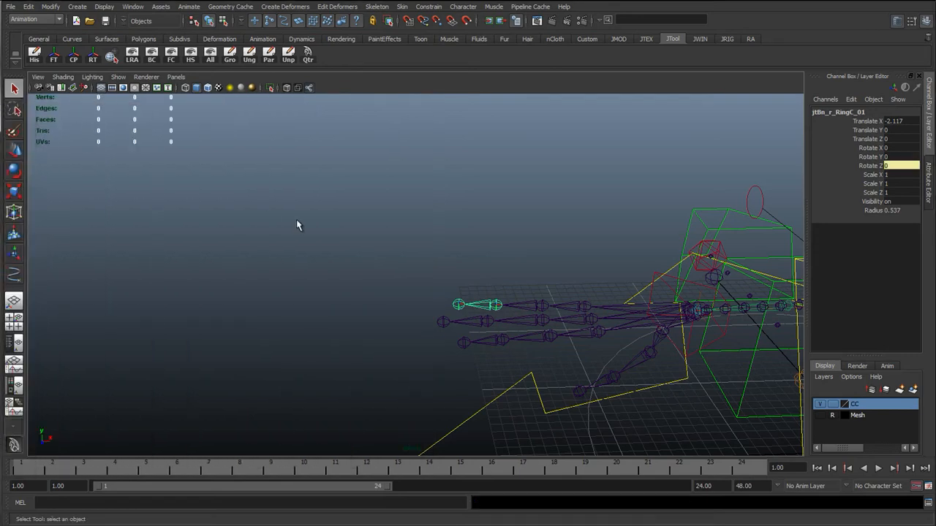
Step: Select the left hand control cc_l_hand_01 and set its Ring A to 0
click(716, 254)
alt+drag(716, 255, 543, 264)
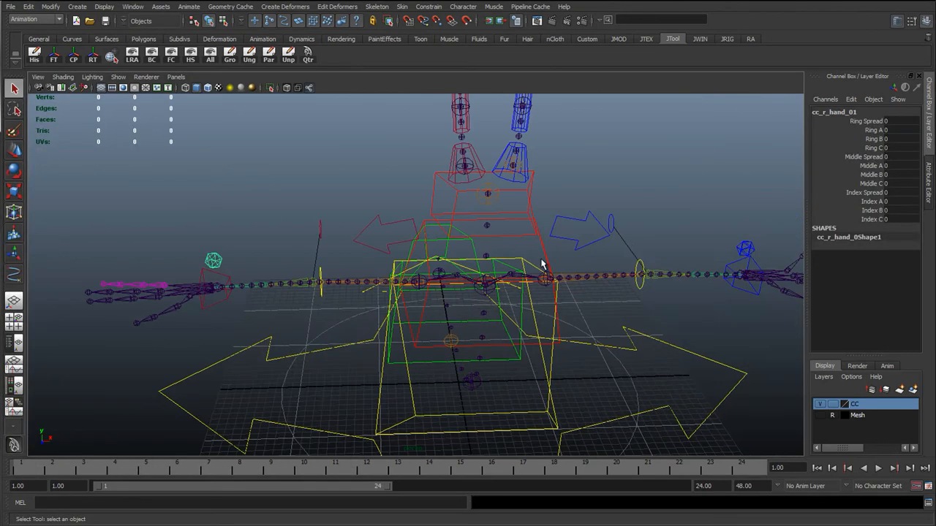
click(746, 250)
click(890, 131)
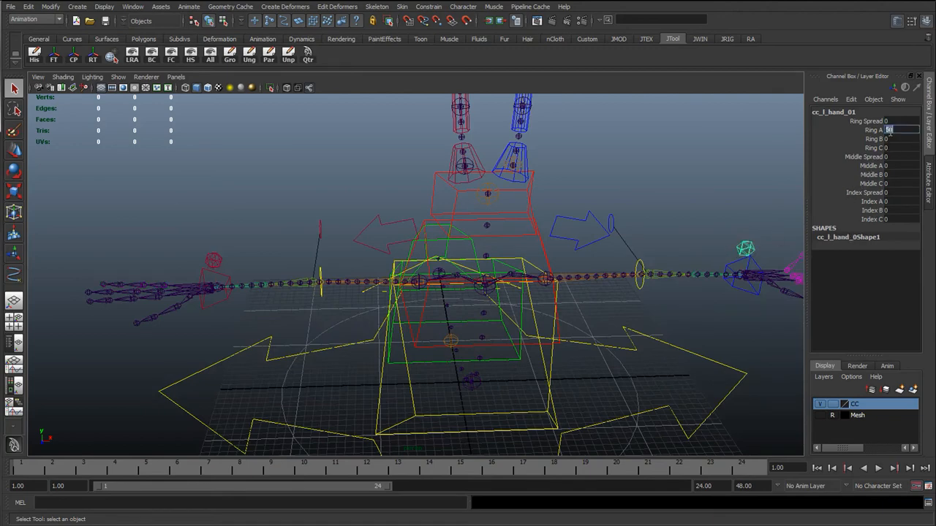
text(0)
key(Return)
Step: Select both hand controls and test Ring A, Ring B and Ring C together by bending the ring fingers up and down
click(219, 257)
drag(878, 131, 875, 147)
scroll(548, 247, down, 3)
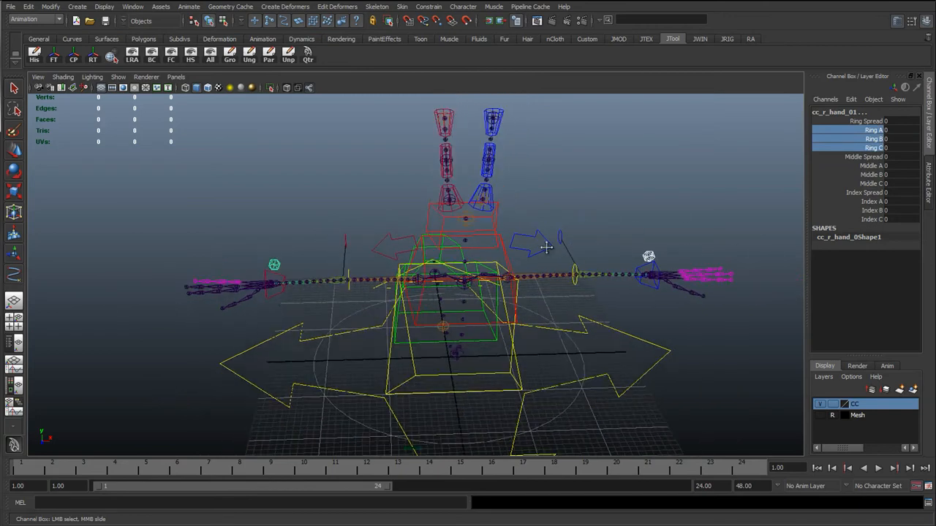
middle_drag(684, 223, 480, 216)
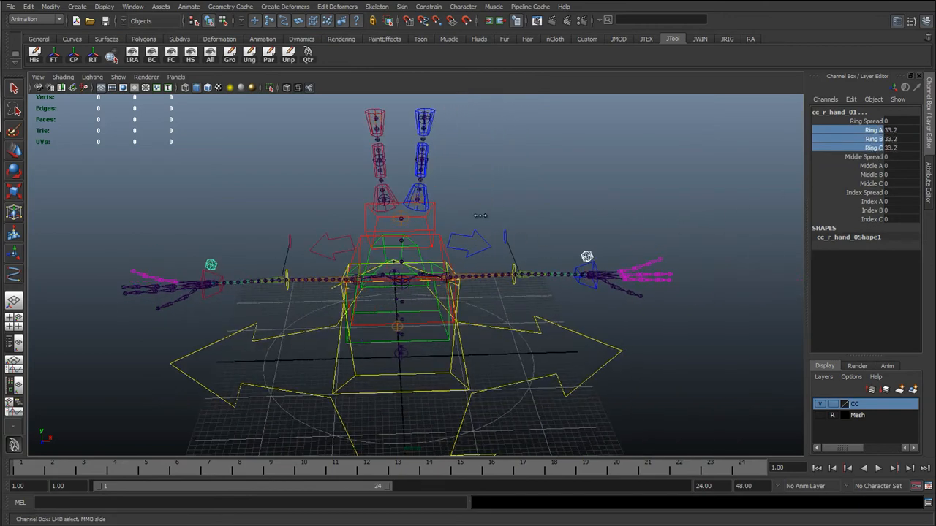
middle_drag(372, 226, 693, 219)
middle_drag(494, 205, 642, 214)
middle_drag(297, 217, 222, 241)
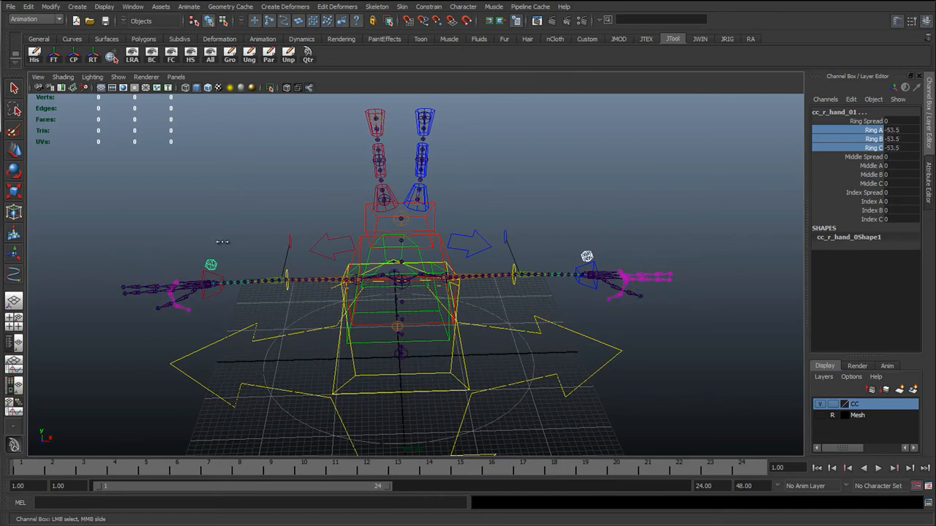
middle_drag(665, 267, 650, 267)
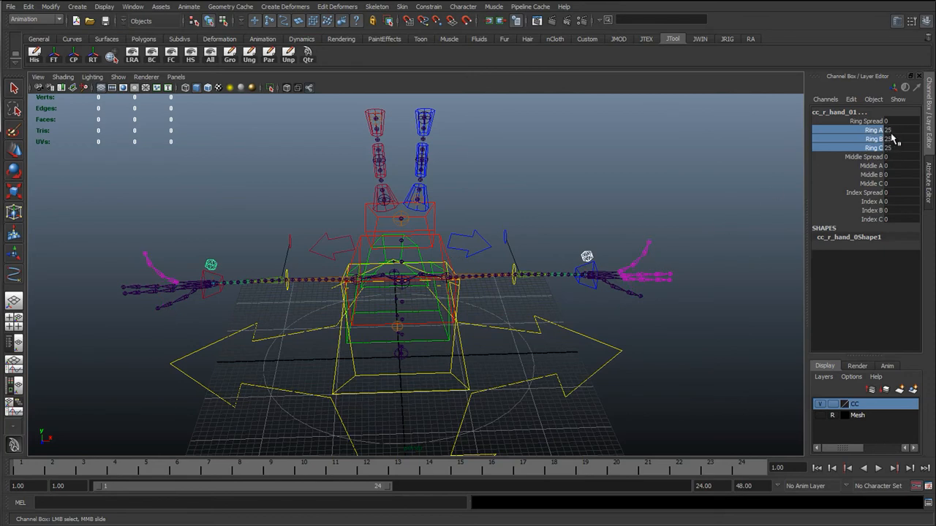
middle_drag(653, 226, 659, 226)
middle_drag(477, 234, 636, 228)
middle_drag(283, 232, 437, 236)
middle_drag(190, 240, 599, 240)
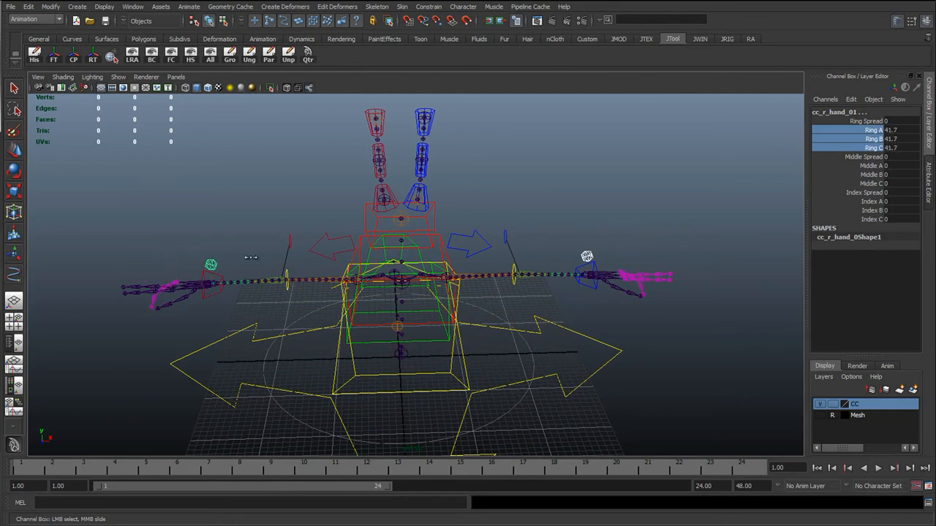
middle_drag(251, 258, 202, 260)
middle_drag(527, 255, 606, 261)
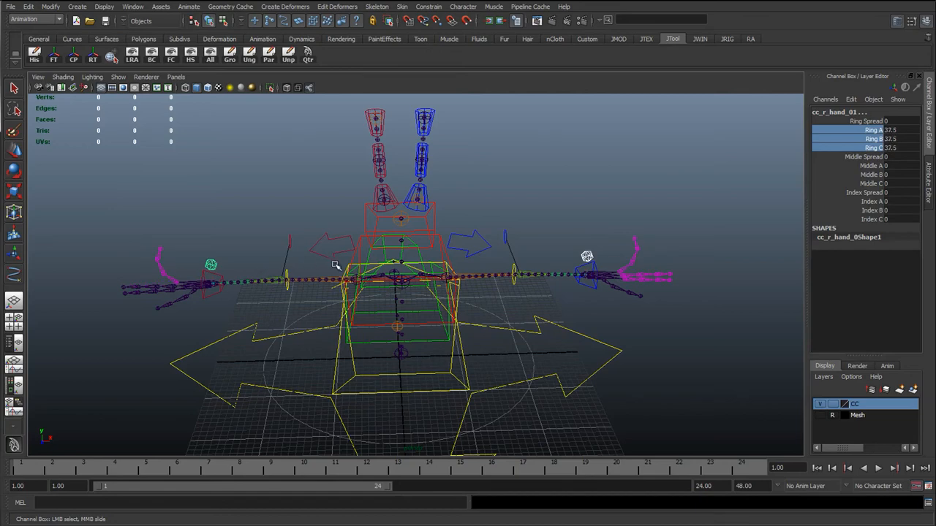
Step: Reset Ring A, Ring B and Ring C to 0 on both hand controls
alt+middle_drag(244, 264, 297, 271)
mouse_move(270, 262)
alt+mouse_down()
mouse_move(280, 252)
mouse_move(261, 263)
alt+mouse_up()
alt+middle_drag(402, 259, 489, 259)
drag(896, 148, 897, 133)
text(0)
key(Return)
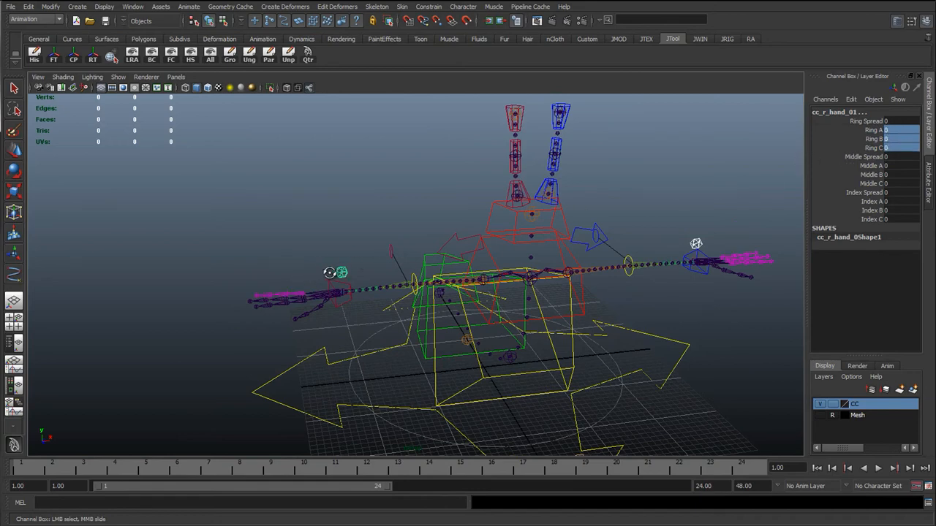
mouse_move(334, 270)
alt+mouse_down()
mouse_move(366, 273)
mouse_move(344, 272)
alt+mouse_up()
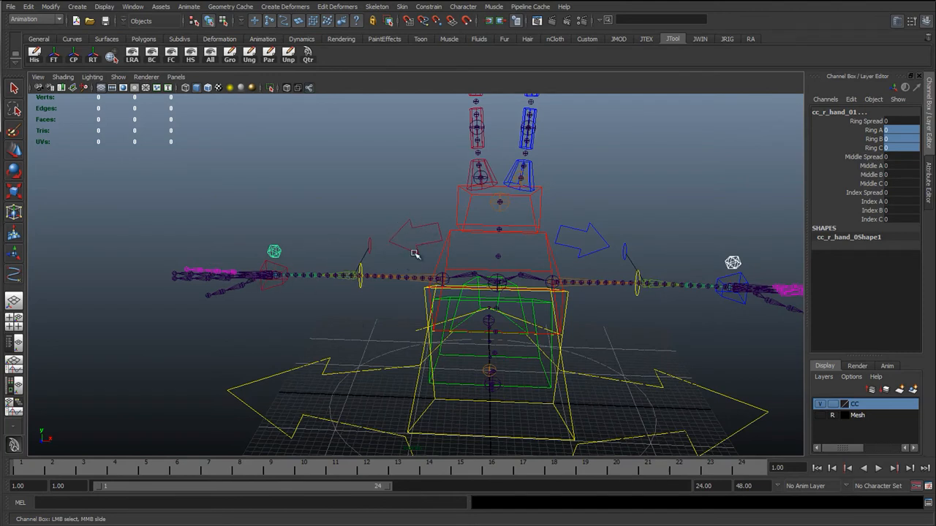
alt+middle_drag(647, 307, 443, 235)
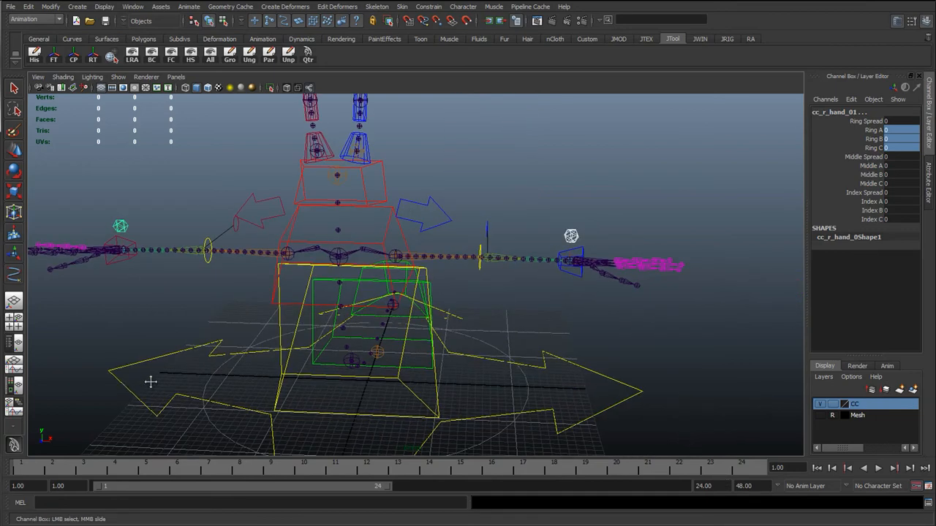
alt+middle_drag(149, 381, 296, 370)
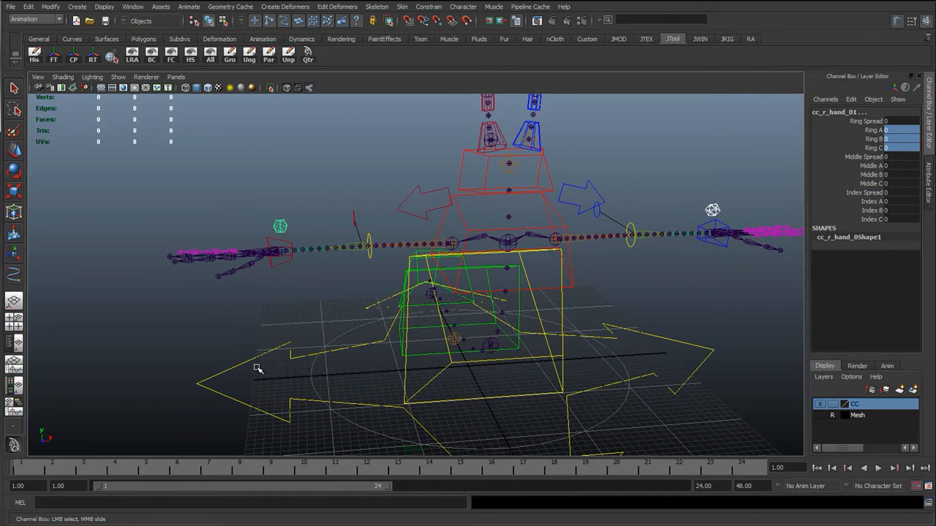
alt+drag(278, 367, 329, 371)
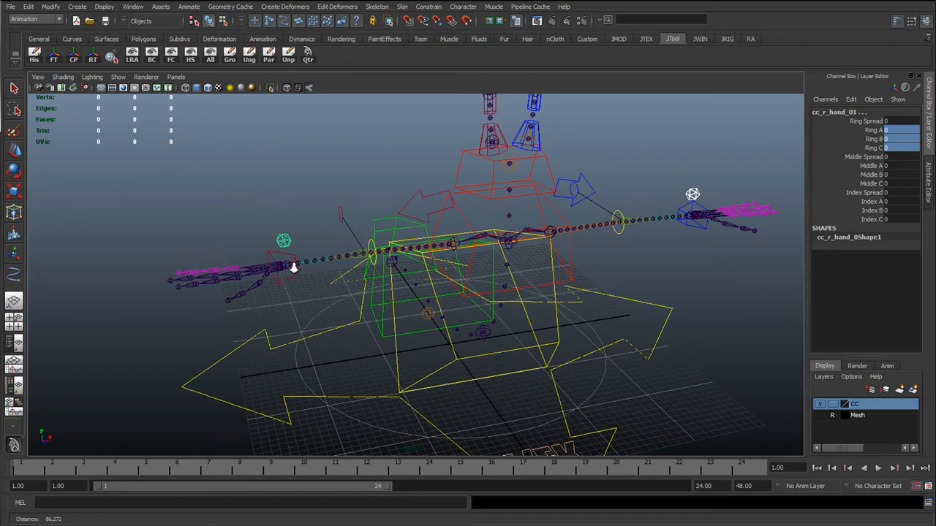
Step: Bring back the Connection Editor, select only the right hand control cc_r_hand_01, and choose its middleSpread output for connecting
alt+drag(294, 265, 151, 219)
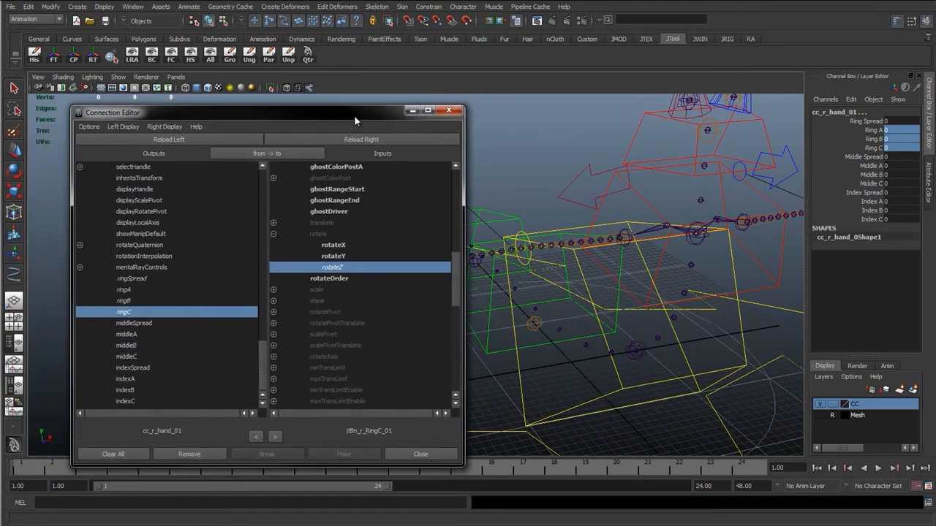
drag(353, 115, 313, 113)
alt+drag(511, 271, 611, 228)
click(612, 229)
click(643, 271)
alt+drag(643, 270, 587, 262)
alt+drag(553, 295, 463, 270)
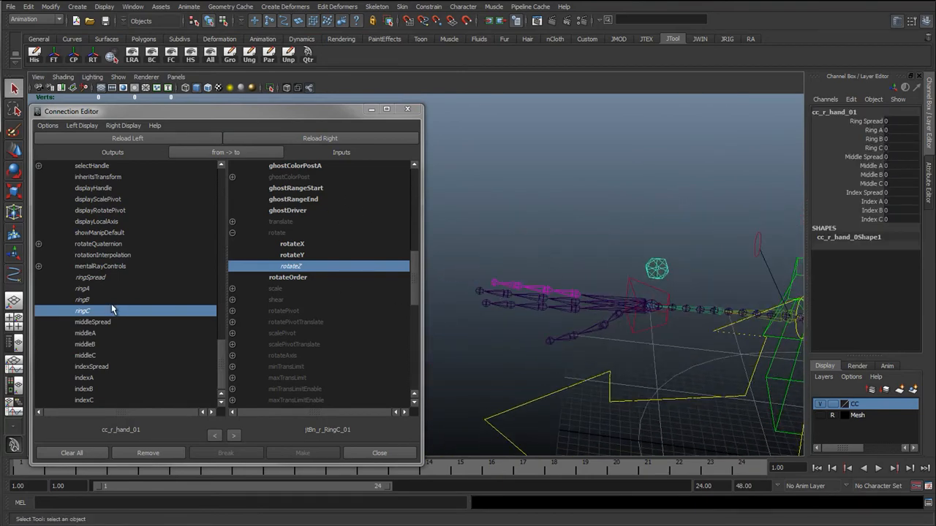
click(101, 323)
alt+drag(560, 312, 560, 293)
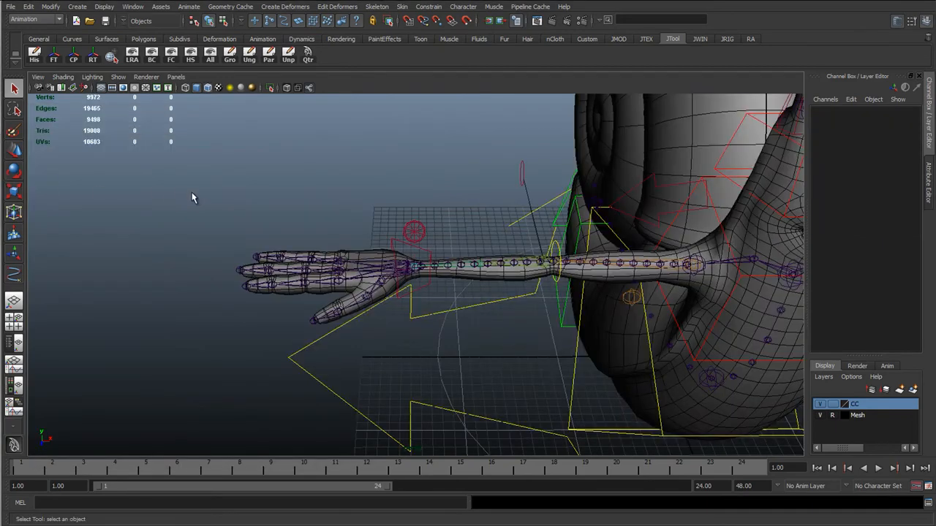
Step: Test the right hand control by setting Ring A–C to about 13 and Middle A–C to about 19.4, and select Index A–C
click(415, 226)
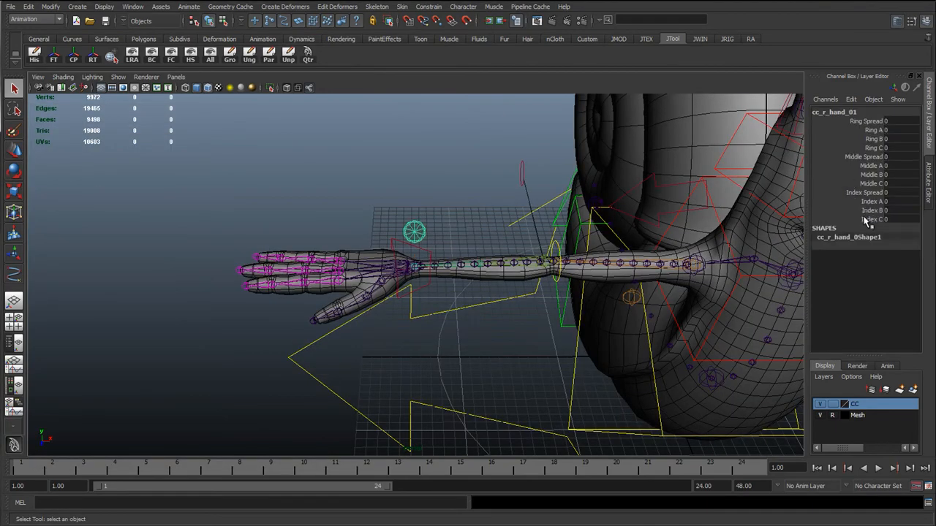
drag(869, 220, 872, 132)
key(w)
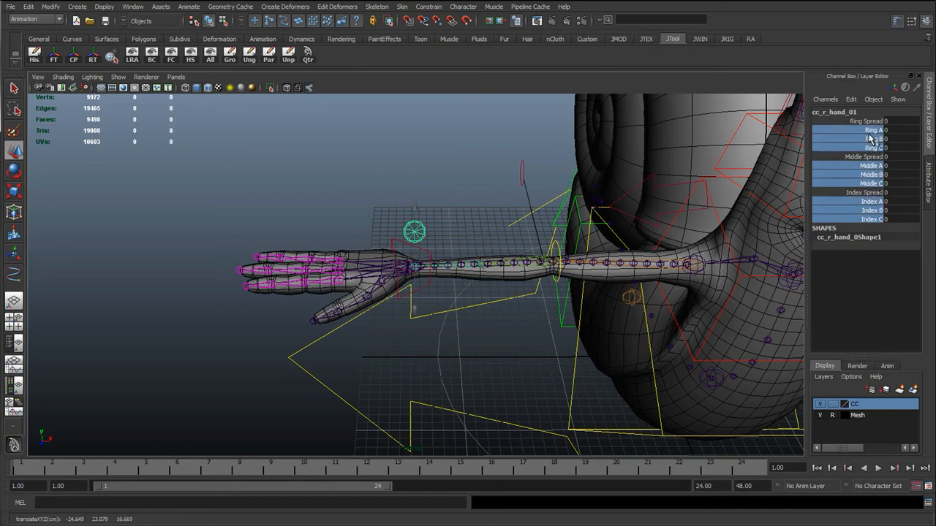
drag(873, 131, 854, 149)
middle_drag(433, 187, 497, 186)
drag(873, 166, 866, 184)
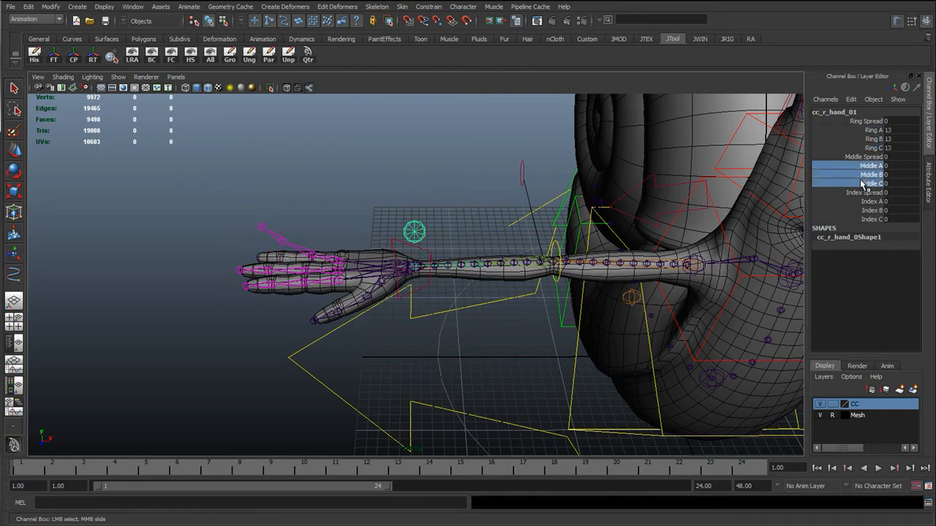
middle_drag(550, 241, 698, 248)
drag(877, 202, 875, 219)
Step: Undo the test bends of the right hand's fingers, deselect the hand control and activate the Move tool
key(ctrl+z)
key(ctrl+z)
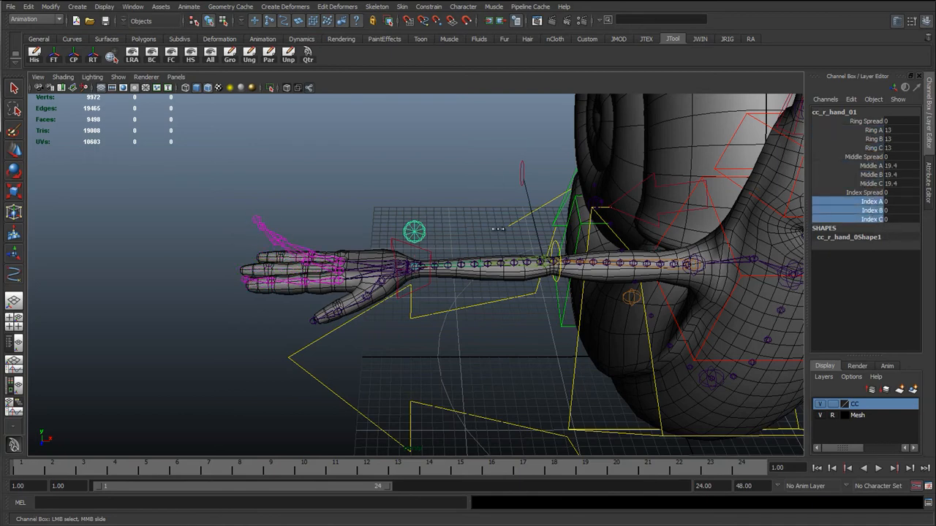
click(321, 188)
key(w)
scroll(448, 272, down, 3)
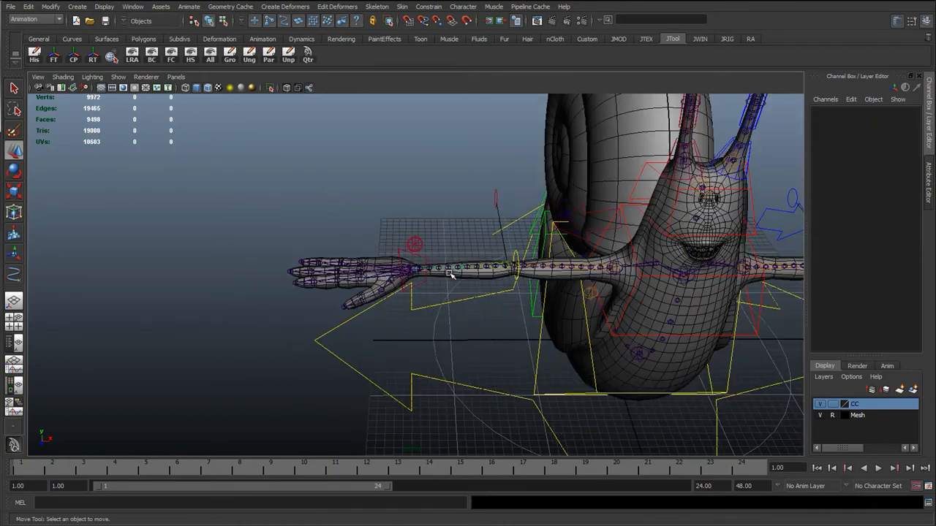
Step: Select the hand controls cc_r_hand_01 and cc_l_hand_01 together
click(419, 242)
scroll(610, 292, down, 4)
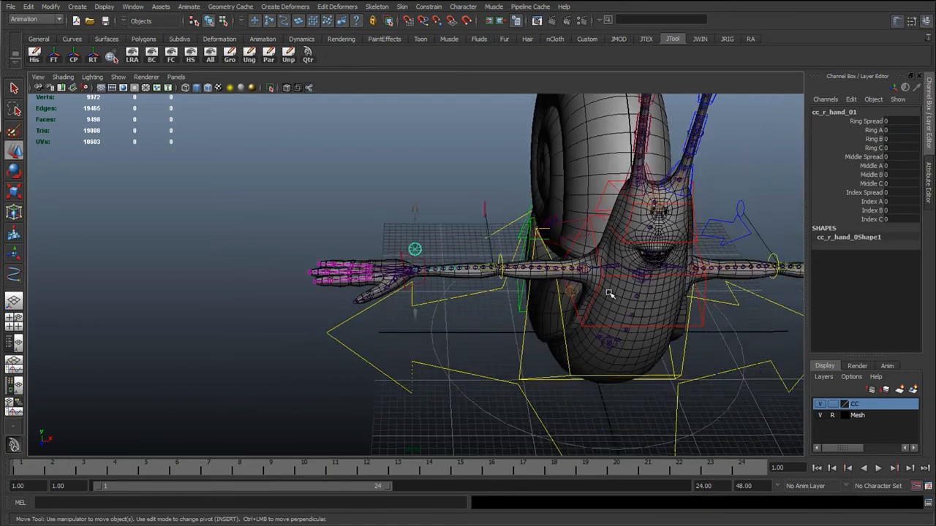
alt+middle_drag(479, 272, 327, 263)
shift+click(649, 243)
scroll(527, 304, up, 3)
alt+middle_drag(375, 307, 132, 310)
scroll(449, 315, up, 4)
alt+drag(394, 301, 351, 245)
alt+middle_drag(585, 339, 482, 326)
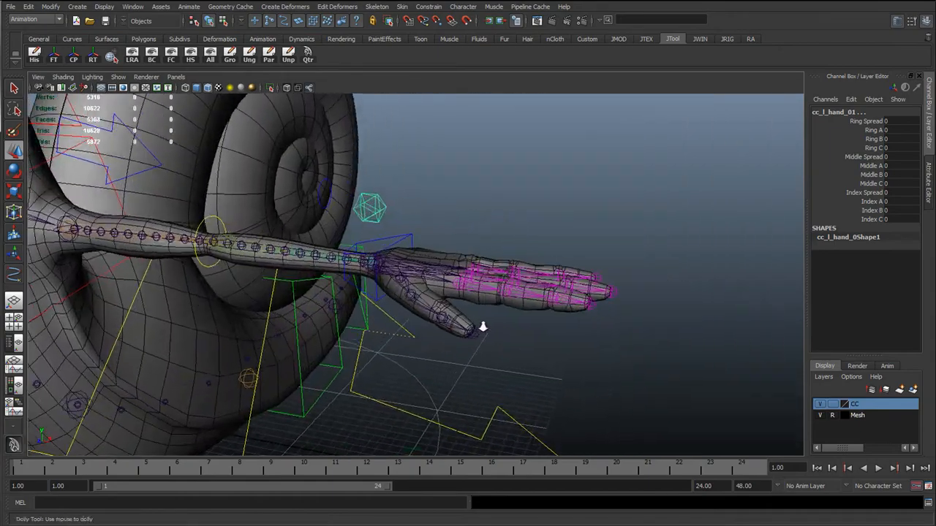
Step: Select the left thumb's base joint jtBn_l_thumbA_01, try rotating it about -17.5° around Y, and undo the test
scroll(483, 326, up, 4)
alt+drag(431, 311, 414, 344)
click(410, 306)
key(e)
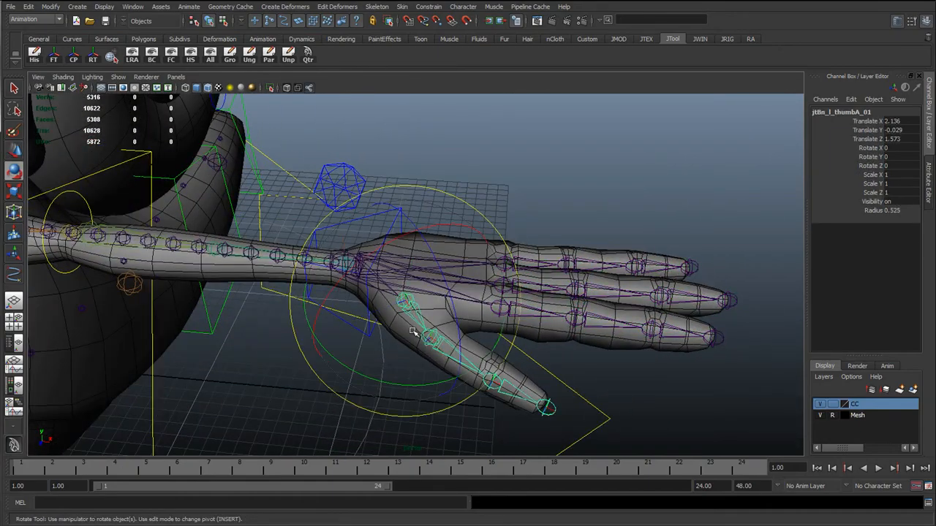
alt+middle_drag(390, 317, 357, 311)
scroll(365, 316, up, 2)
alt+drag(370, 317, 384, 267)
drag(384, 267, 325, 336)
key(ctrl+z)
key(ctrl+z)
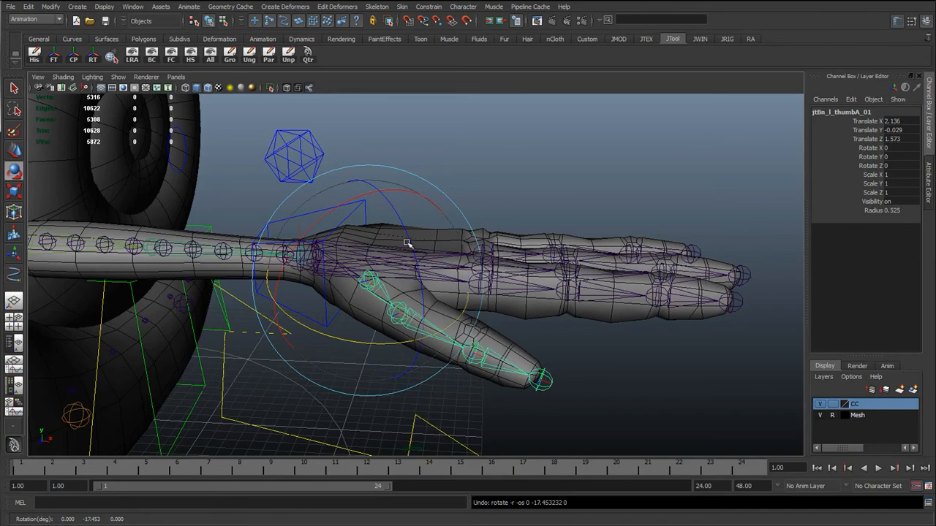
Step: Try rotating the left thumb's base joint about -21.9° around Z and about -17.7° around X, undoing each test rotation
drag(407, 243, 419, 294)
key(ctrl+z)
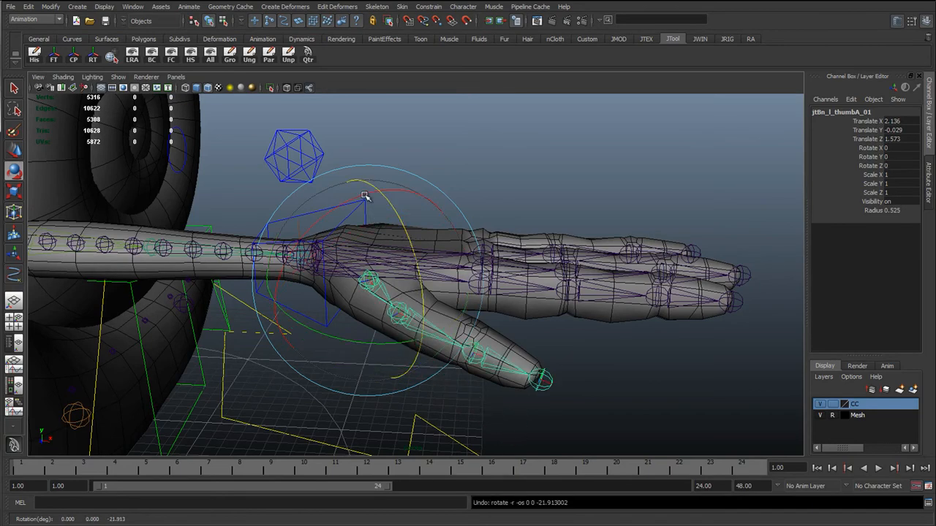
drag(364, 196, 428, 256)
key(ctrl+z)
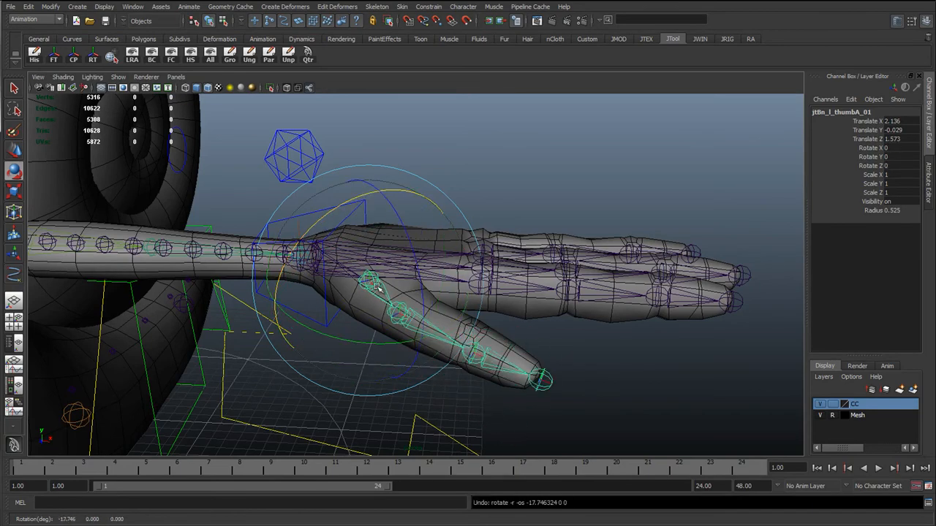
key(w)
alt+drag(377, 288, 404, 326)
key(e)
alt+drag(404, 326, 458, 310)
key(ctrl+z)
Step: Try rotating the left thumb's second joint, undo the rotation, and select the third joint jtBn_l_thumbC_01
key(w)
click(400, 308)
key(e)
drag(490, 348, 503, 369)
key(ctrl+z)
click(601, 364)
click(480, 368)
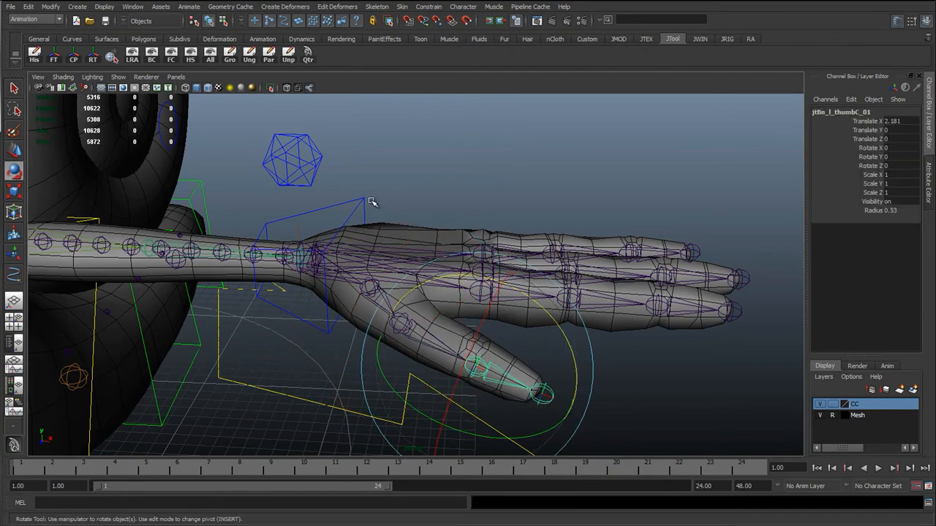
Step: Select the left and right hand controls together and open the Add Attribute dialog for them
scroll(366, 197, down, 1)
click(329, 176)
click(331, 187)
key(q)
scroll(497, 285, down, 2)
alt+drag(614, 310, 421, 302)
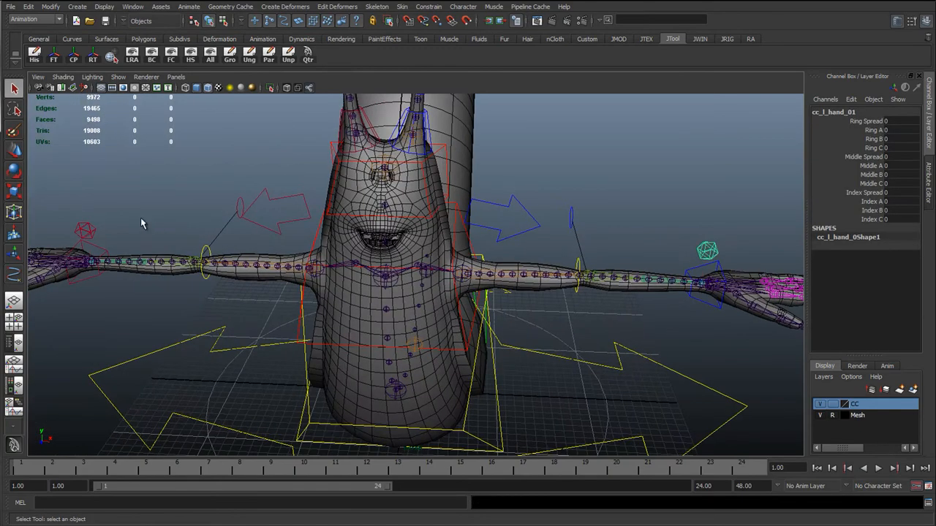
click(87, 231)
click(848, 100)
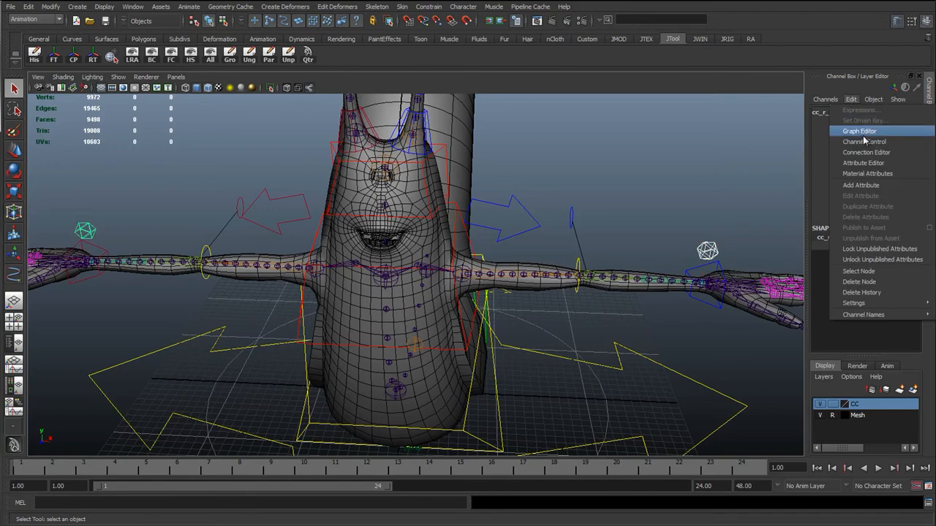
click(862, 185)
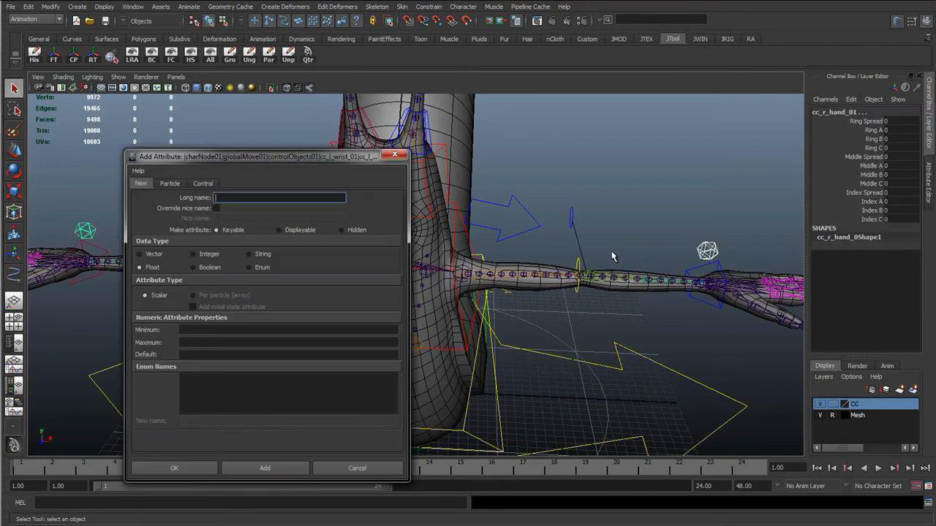
Step: Select the left thumb's base joint to check it, and reselect both hand controls for the new attribute
alt+middle_drag(631, 271, 415, 275)
alt+right_drag(415, 276, 601, 318)
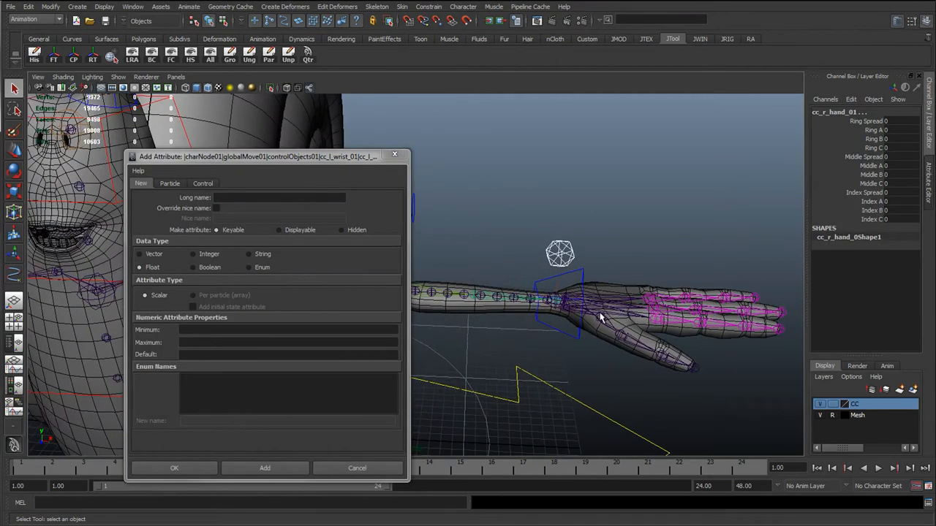
alt+drag(601, 317, 555, 322)
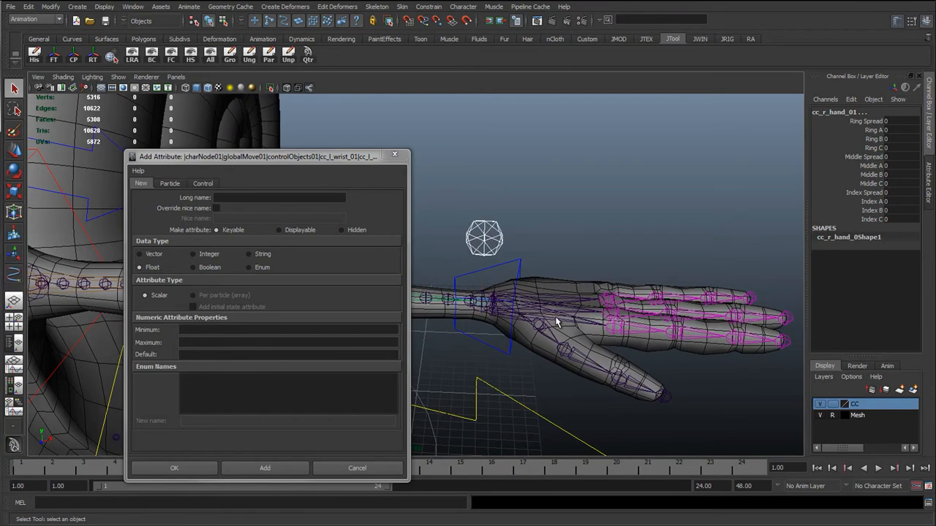
click(237, 199)
click(538, 328)
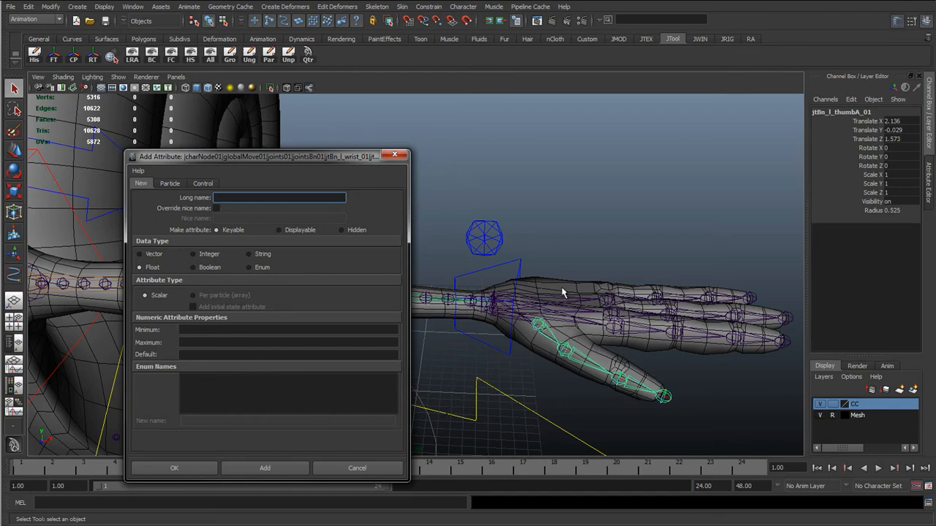
click(526, 258)
alt+right_drag(525, 257, 474, 249)
click(458, 250)
alt+middle_drag(458, 250, 635, 254)
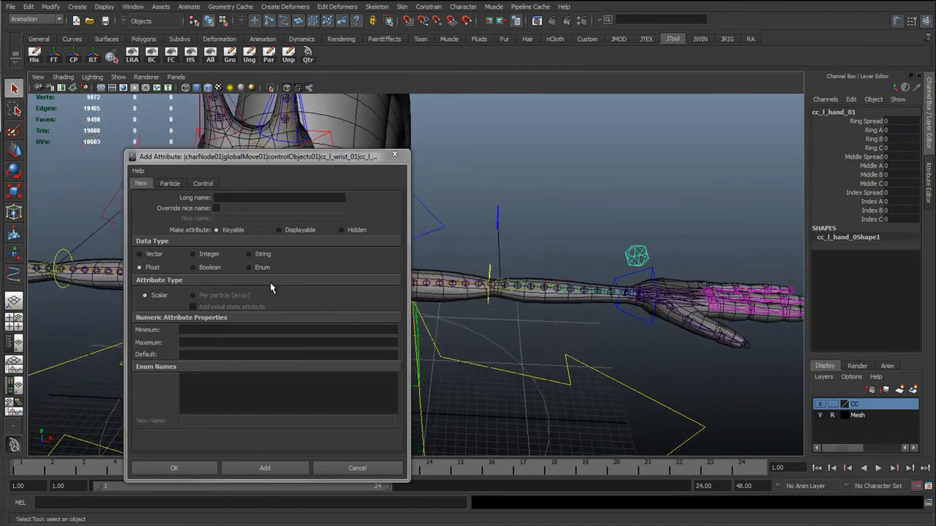
alt+middle_drag(85, 239, 251, 232)
shift+click(88, 221)
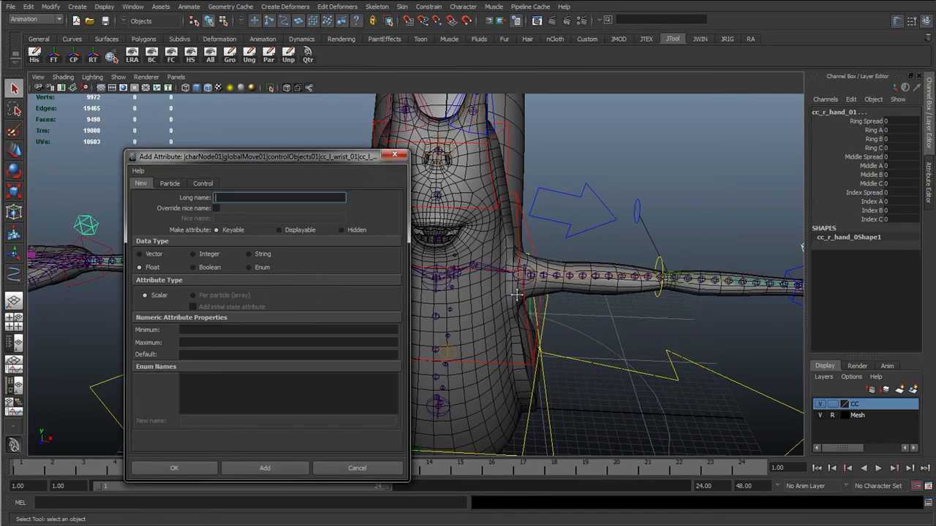
Step: Add a keyable float attribute named thumbSpreadX to both hand controls, copying its name for reuse
alt+middle_drag(515, 292, 263, 286)
alt+right_drag(418, 264, 662, 331)
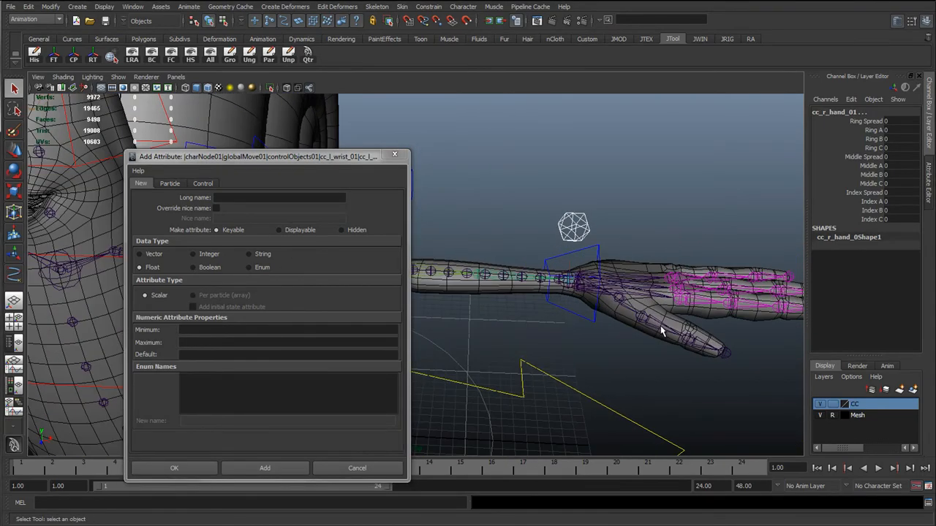
key(t)
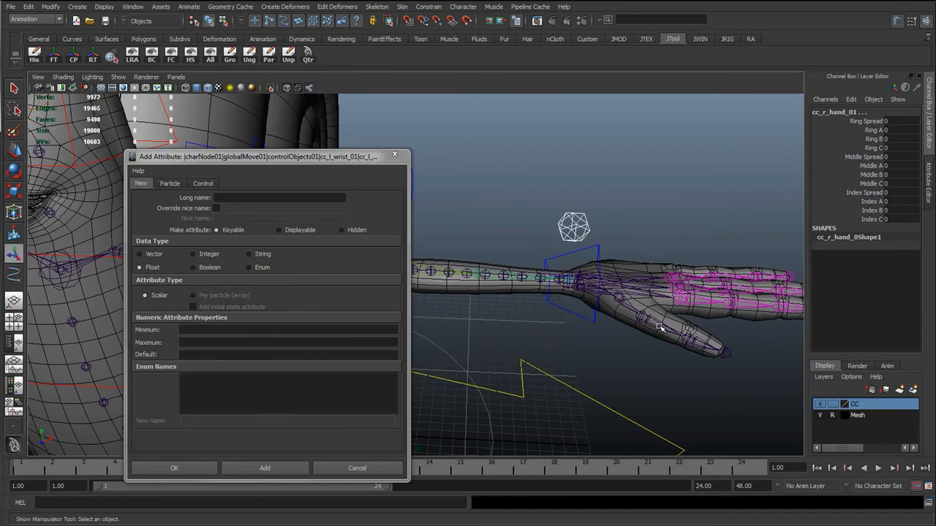
key(alt+Tab)
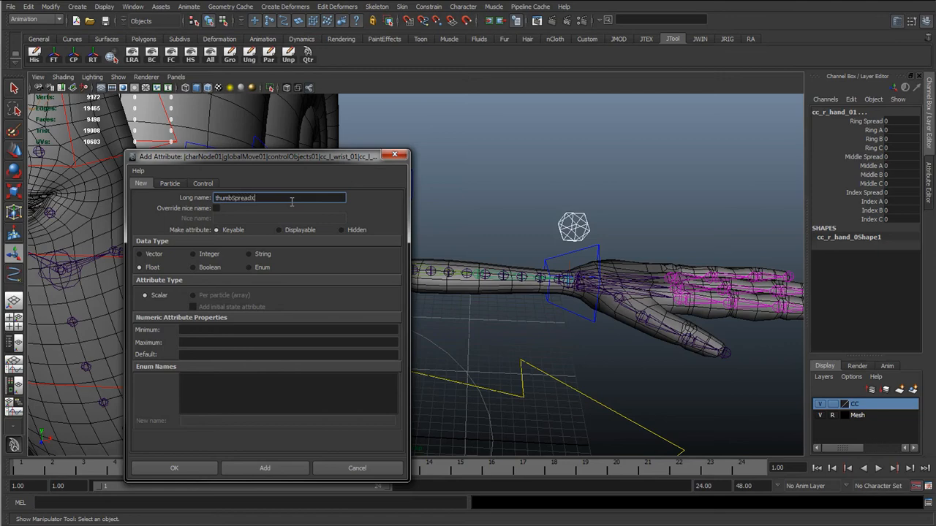
double_click(278, 203)
key(ctrl+c)
click(254, 469)
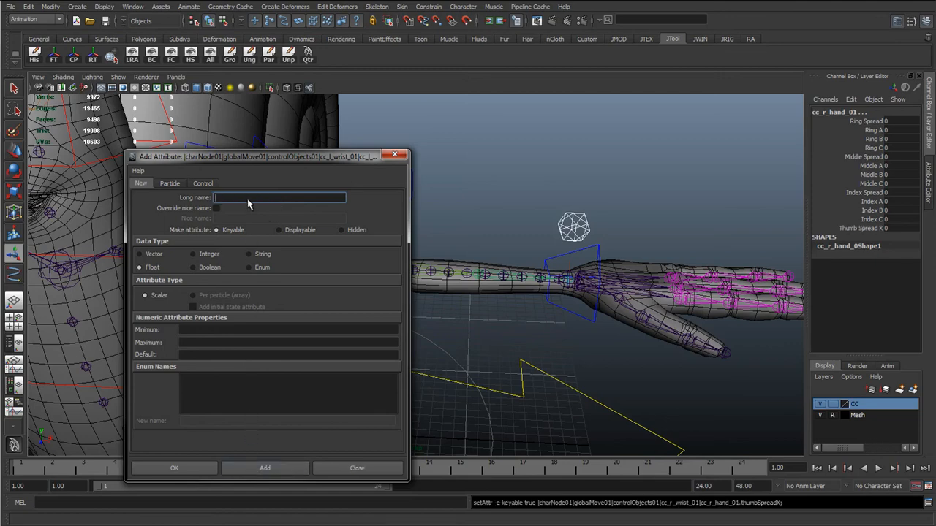
Step: Add the float attributes thumbSpreadY and thumbSpreadZ to both hand controls
key(ctrl+v)
click(269, 472)
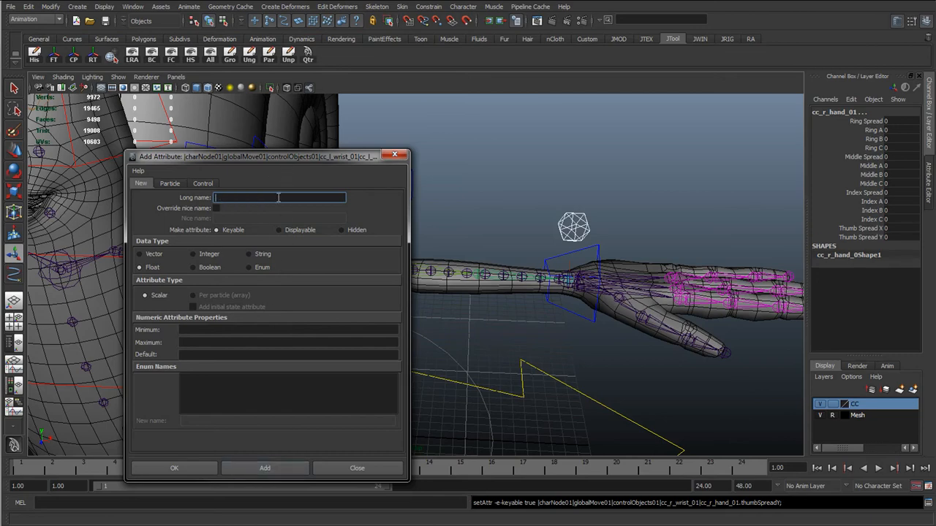
key(ctrl+v)
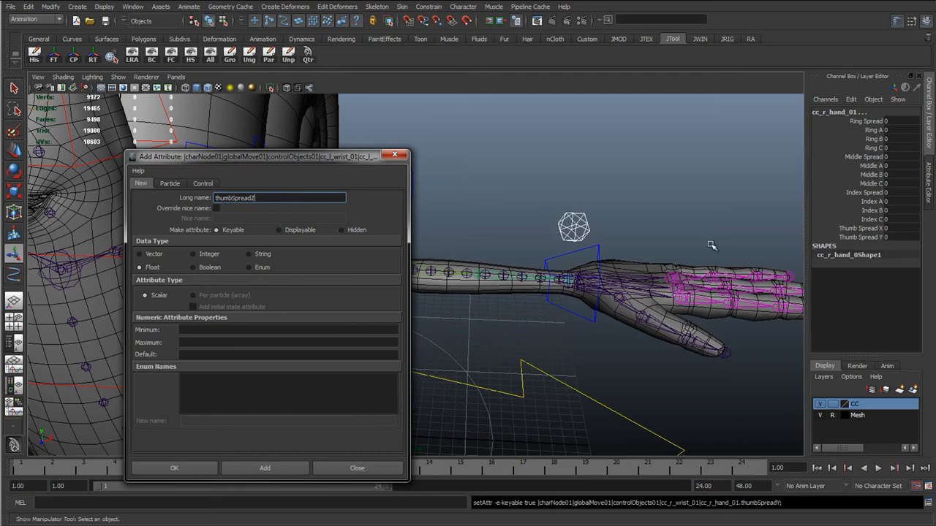
click(265, 469)
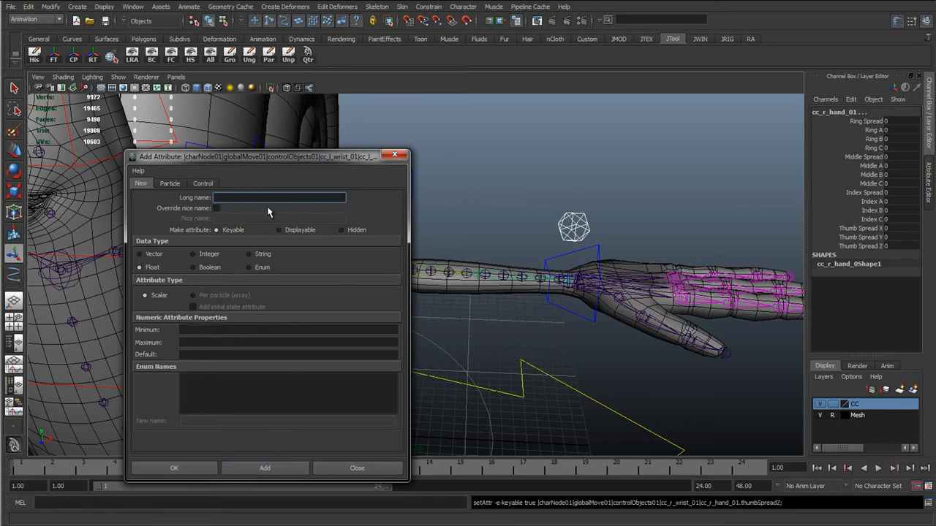
Step: Add a keyable float attribute named thumbB to both hand controls
key(ctrl+v)
drag(232, 198, 256, 198)
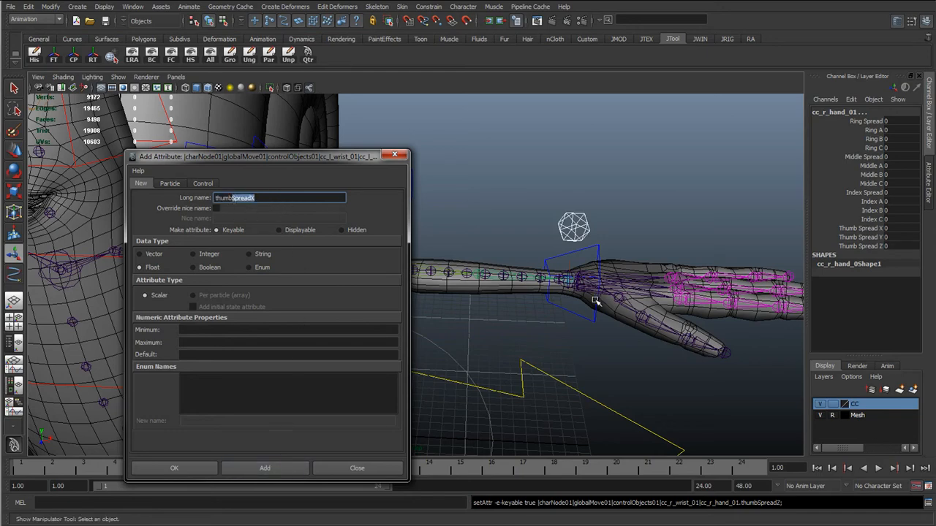
text(B)
alt+middle_drag(713, 322, 580, 312)
alt+right_drag(580, 311, 643, 335)
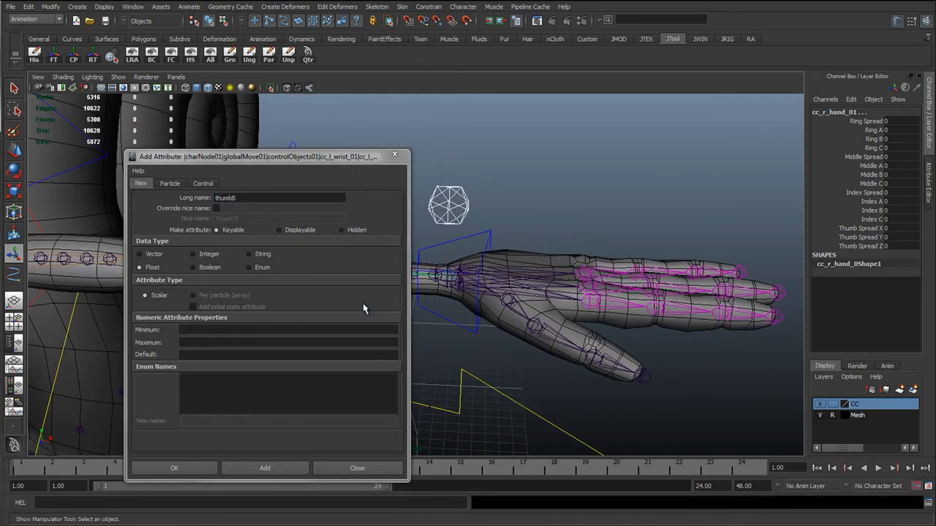
click(289, 467)
Step: Add a keyable float attribute named thumbC to both hand controls and close the Add Attribute dialog
click(246, 197)
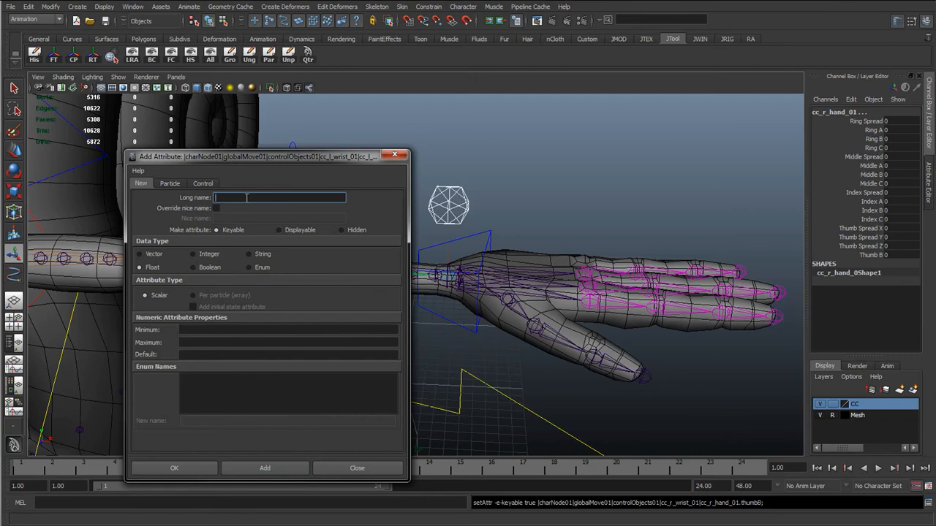
key(ctrl+v)
drag(232, 197, 304, 201)
text(C)
click(278, 470)
click(345, 470)
Step: Examine the left thumb's second and third joints, jtBn_l_thumbB_01 and jtBn_l_thumbC_01, by selecting each in turn
click(589, 344)
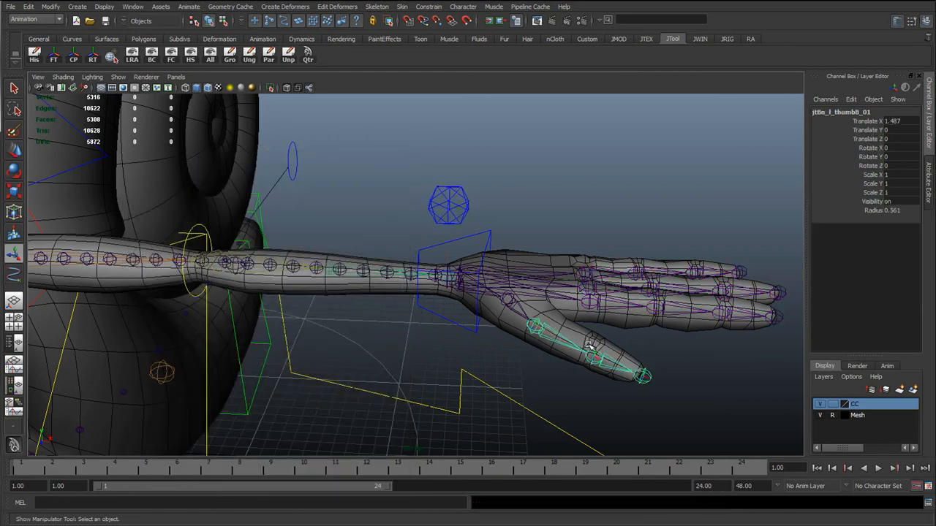
alt+middle_drag(553, 338, 395, 314)
alt+right_drag(395, 314, 421, 346)
click(422, 348)
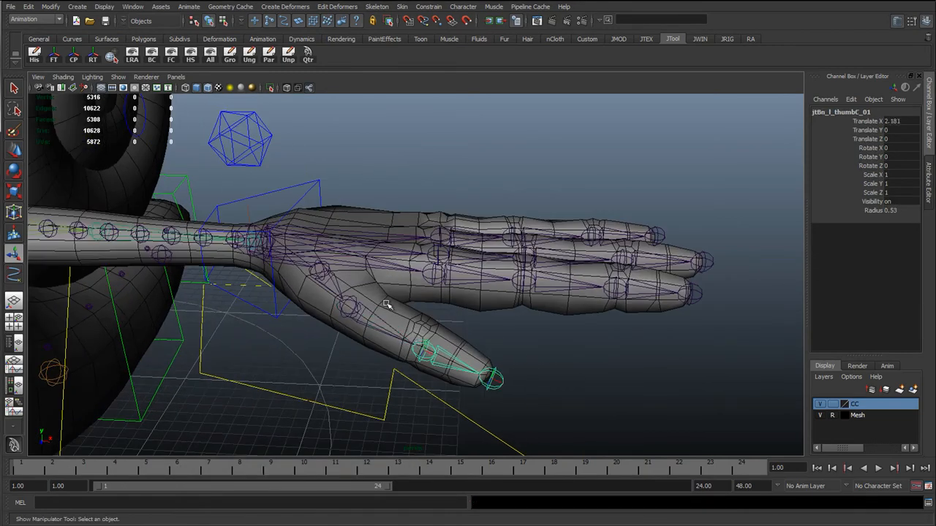
click(408, 165)
alt+right_drag(368, 312, 361, 297)
click(362, 298)
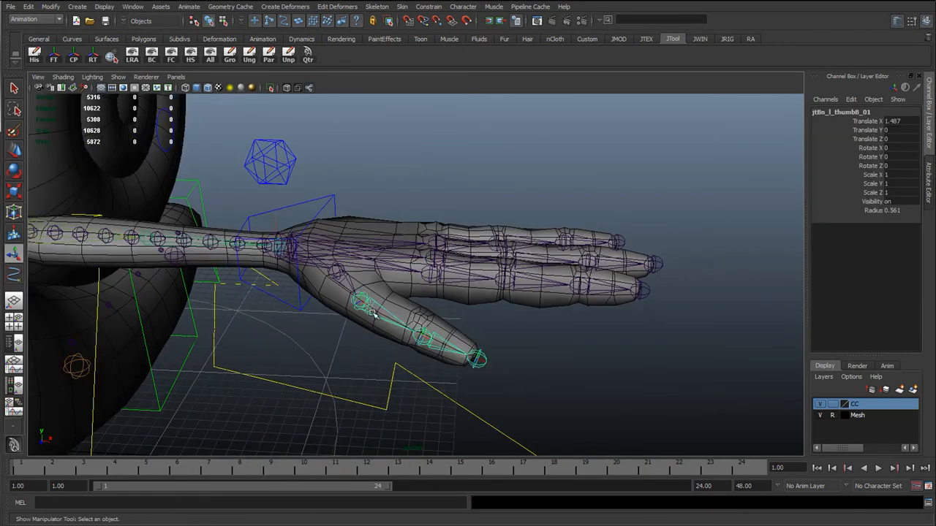
key(e)
key(q)
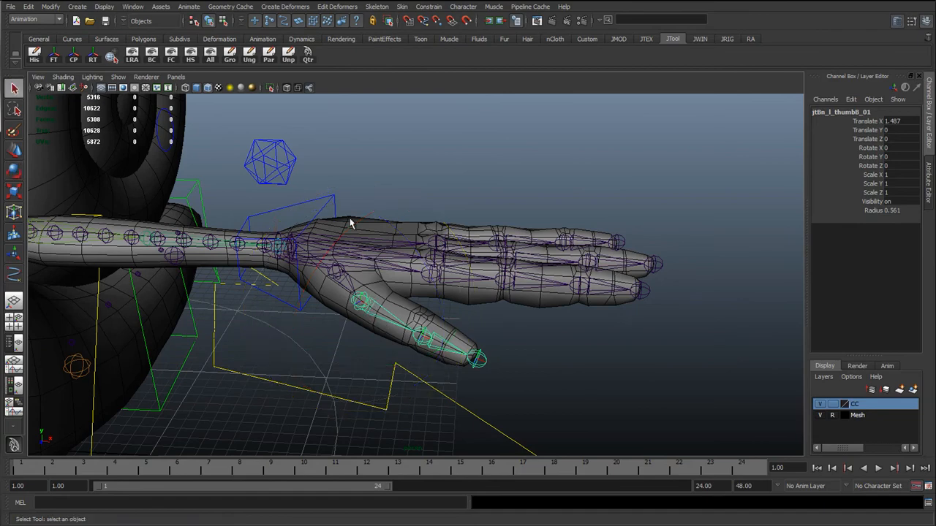
Step: Select the left hand control cc_l_hand_01 and open the Connection Editor with it as the output object
click(326, 196)
click(266, 163)
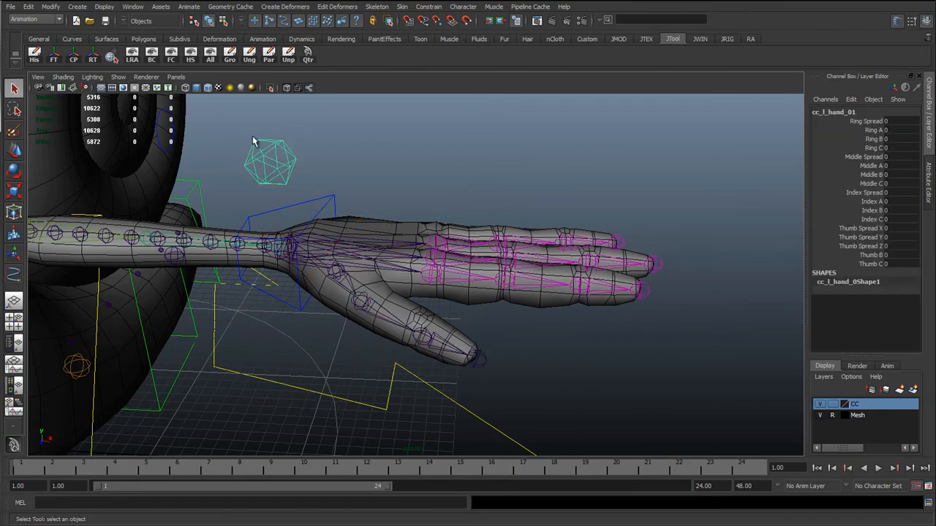
click(132, 6)
mouse_move(141, 26)
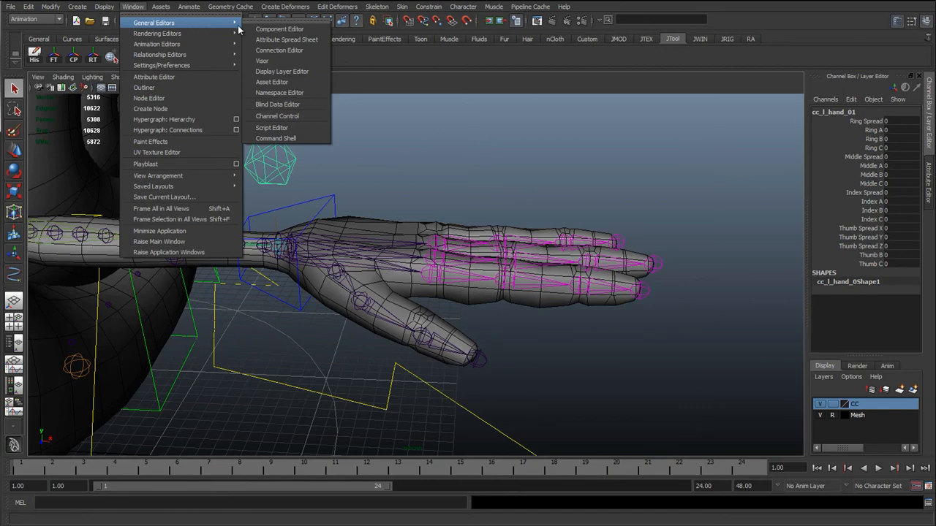
click(277, 50)
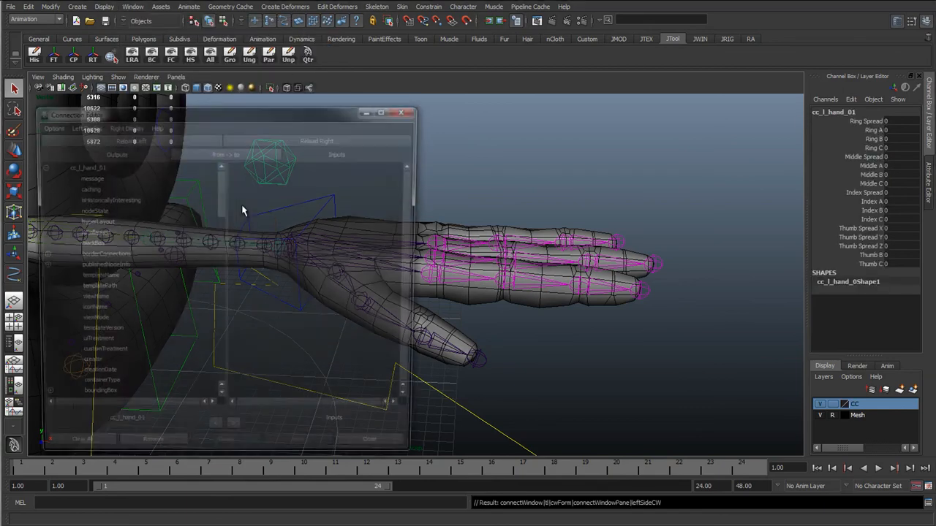
Step: Load the left thumb's base joint jtBn_l_thumbA_01 as the connection's input object and connect thumbSpreadX to its rotateX
alt+middle_drag(514, 223, 687, 237)
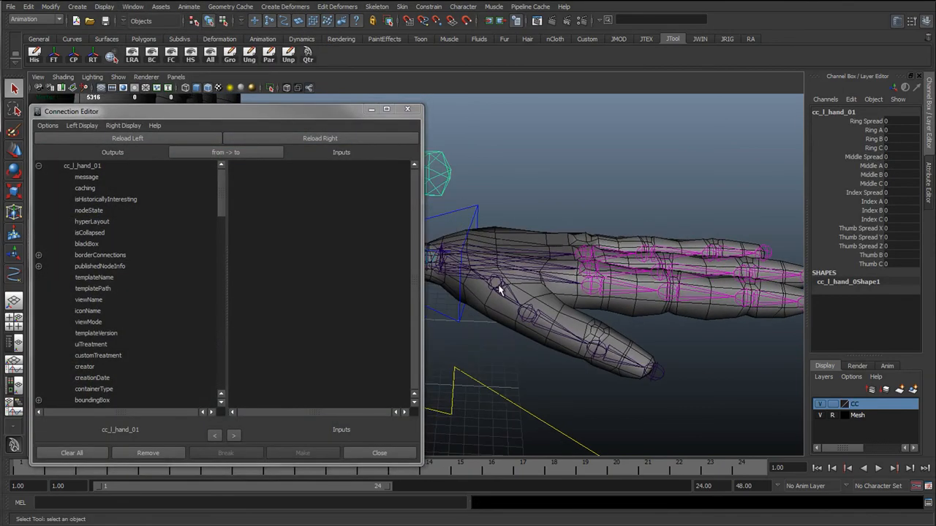
click(500, 290)
alt+drag(464, 322, 478, 362)
click(319, 139)
scroll(153, 322, down, 10)
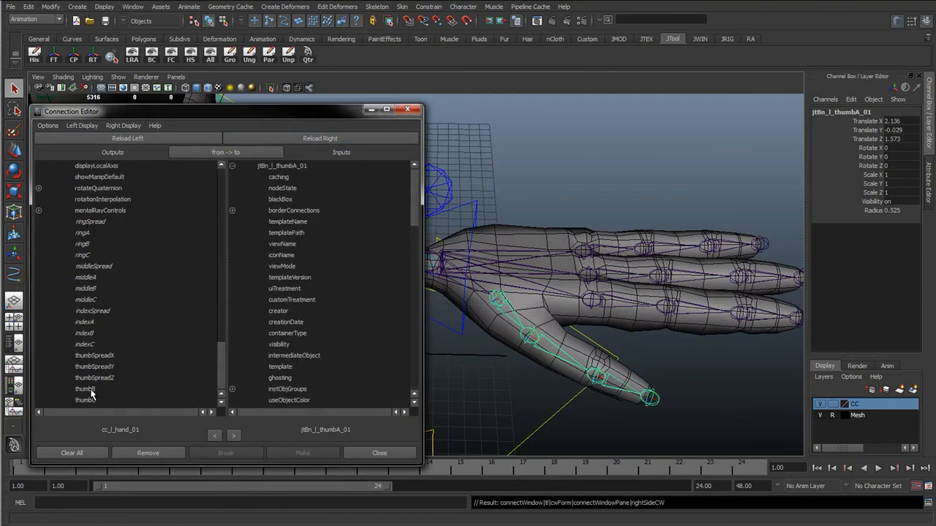
click(105, 360)
scroll(263, 279, down, 5)
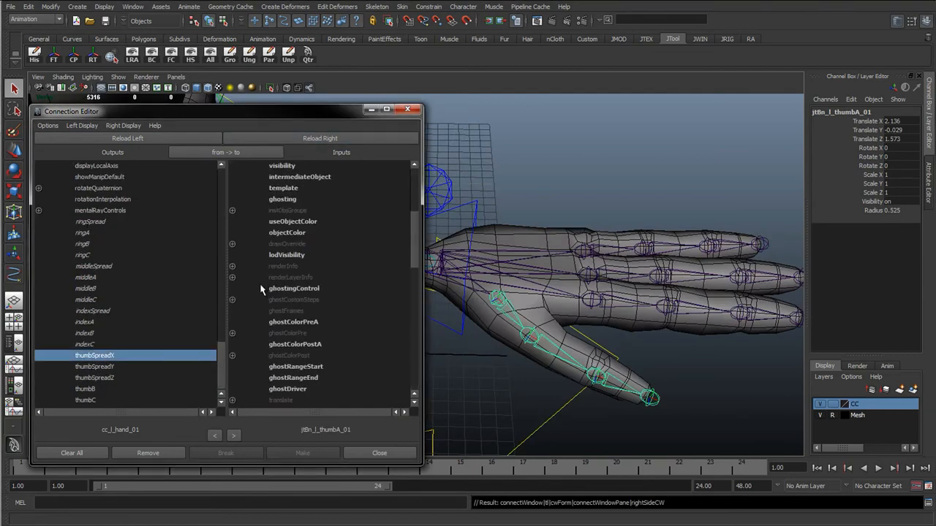
scroll(261, 290, down, 5)
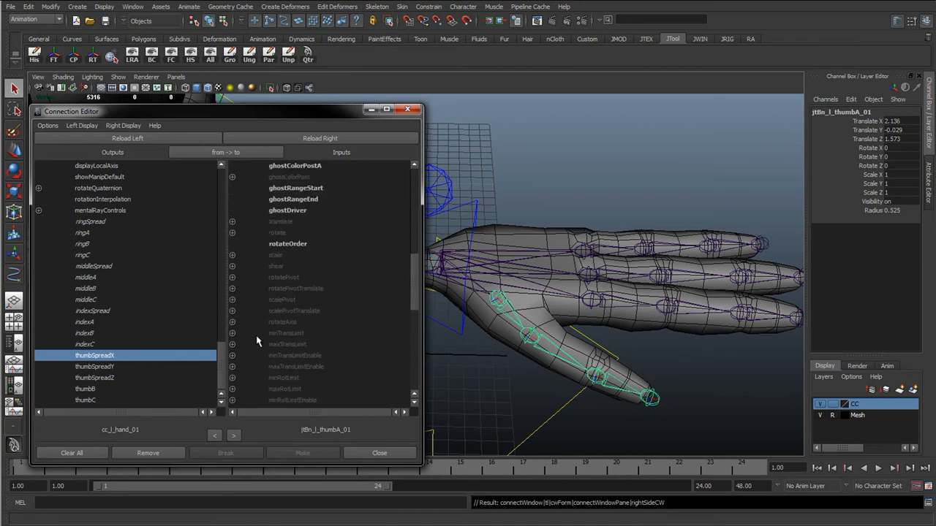
click(231, 233)
click(292, 244)
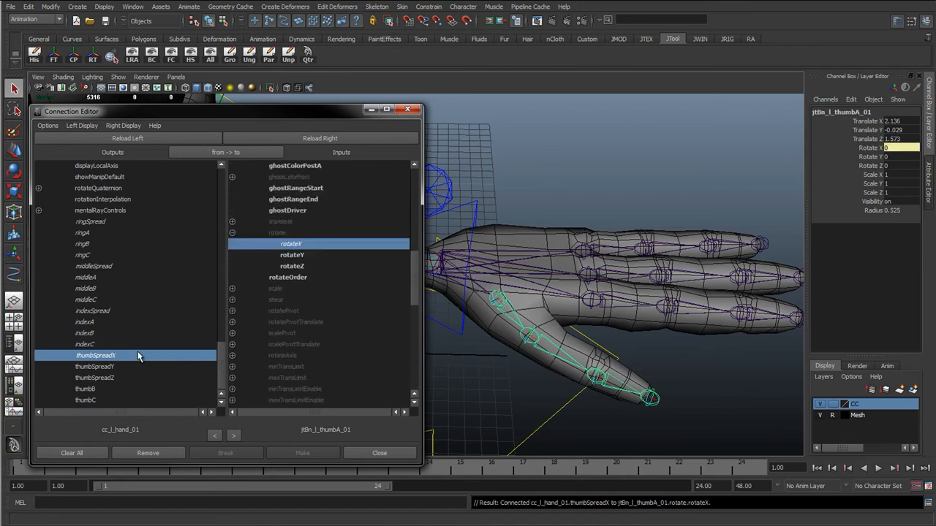
Step: Connect the left hand control's thumbSpreadY to rotateY and thumbSpreadZ to rotateZ of jtBn_l_thumbA_01
click(103, 367)
click(293, 256)
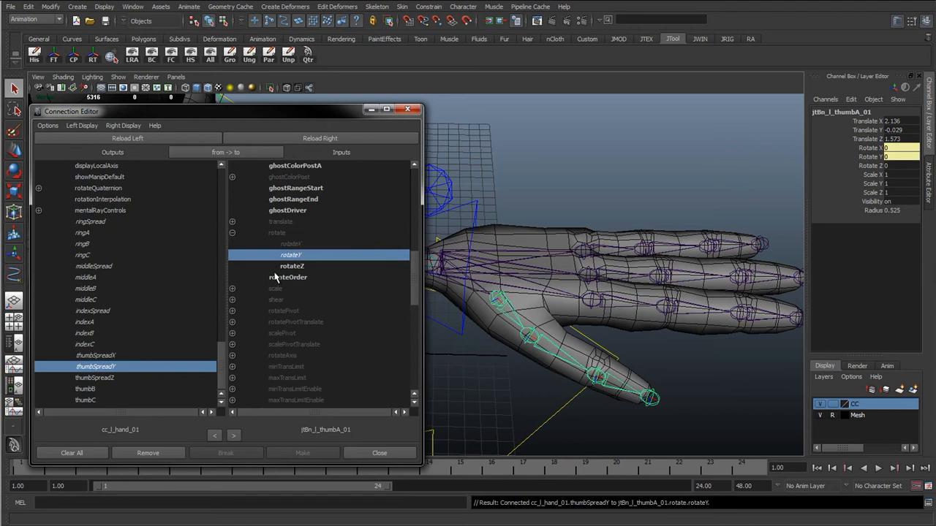
click(106, 378)
click(288, 268)
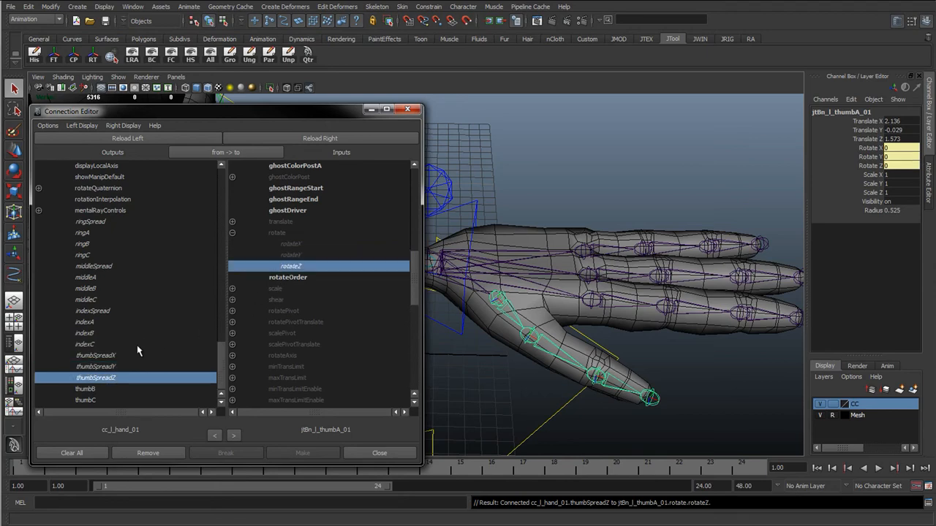
Step: Load jtBn_l_thumbB_01 as the input object and connect the left hand control's thumbB to its rotateZ
click(100, 390)
click(502, 317)
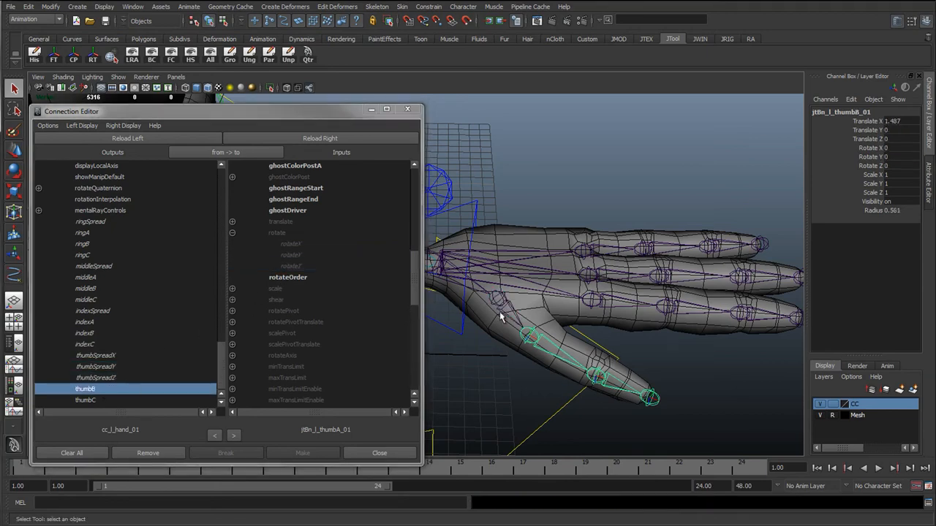
click(354, 141)
click(233, 233)
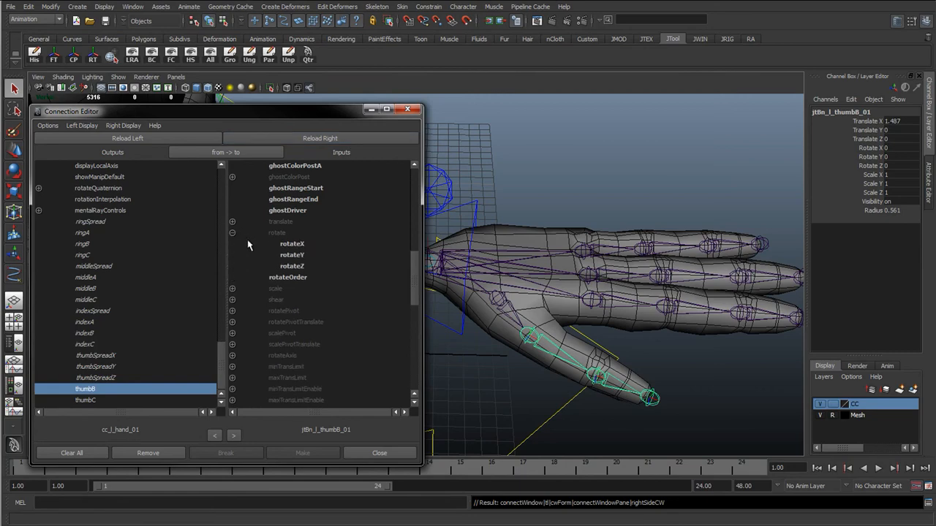
click(301, 268)
Step: Connect the left hand control's thumbC to rotateZ of jtBn_l_thumbC_01, close the Connection Editor and clear the selection
click(610, 385)
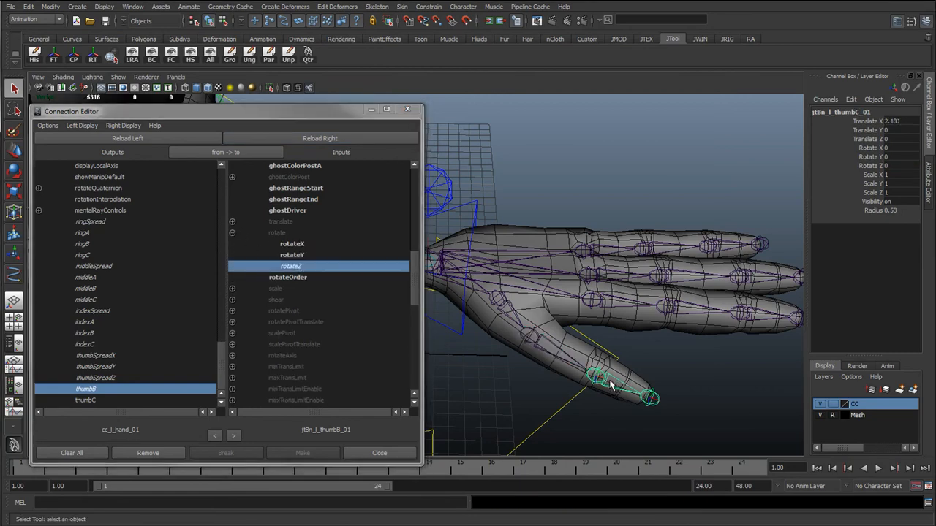
click(340, 141)
click(94, 401)
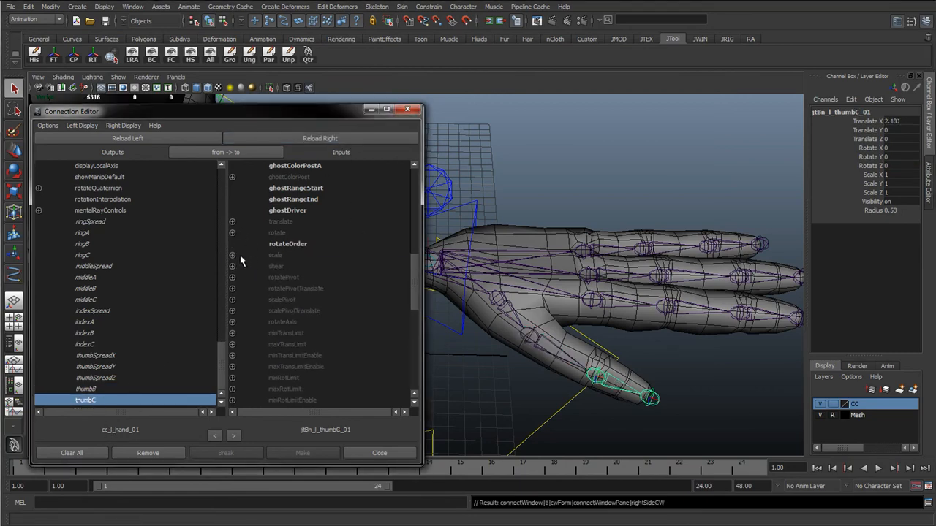
click(233, 233)
click(296, 267)
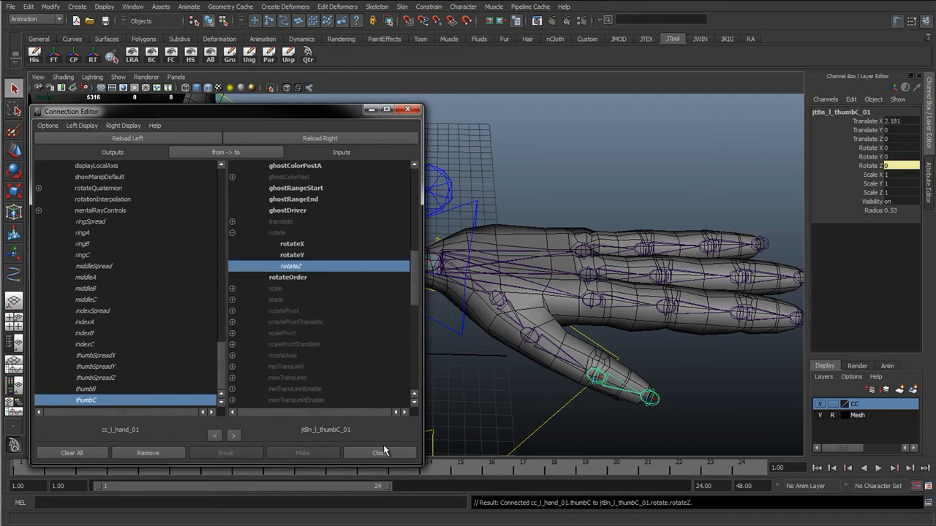
click(385, 450)
click(480, 381)
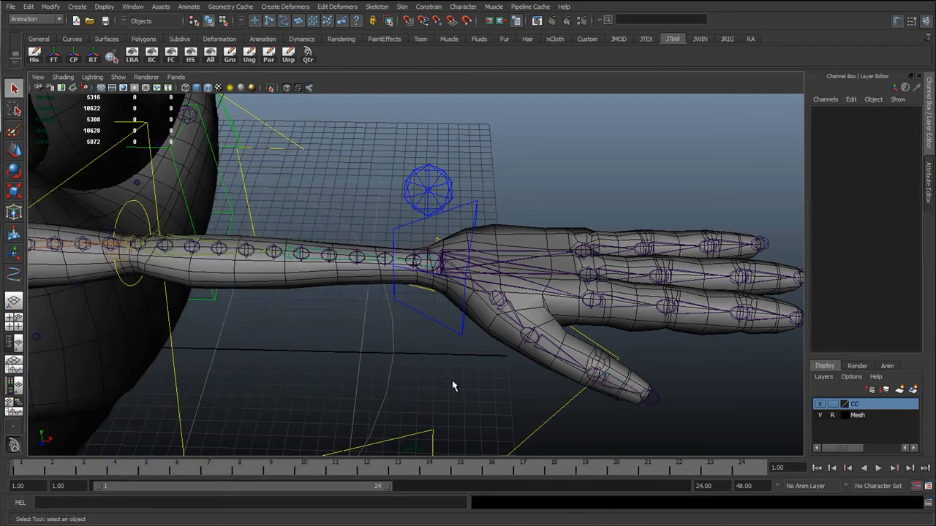
Step: Compare the local rotation axes of the right hand's first index joint and second thumb joint, and hide the axes again
scroll(453, 384, down, 5)
alt+middle_drag(307, 377, 605, 363)
scroll(424, 350, down, 3)
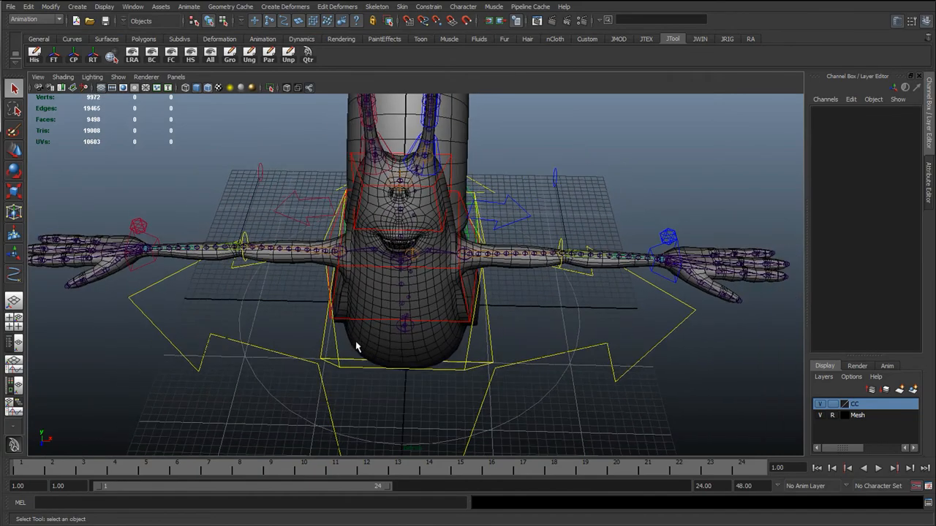
alt+middle_drag(165, 304, 324, 322)
scroll(270, 316, up, 7)
alt+drag(263, 315, 375, 303)
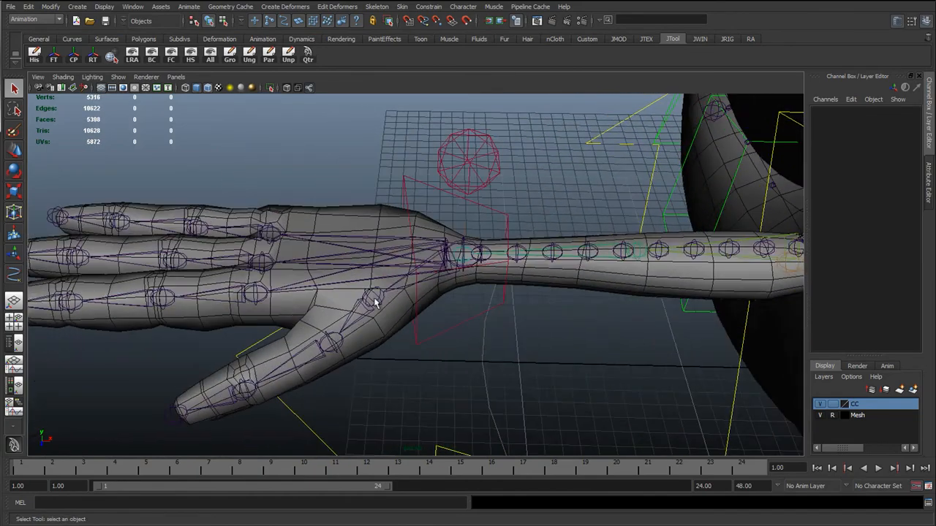
click(263, 292)
shift+click(338, 348)
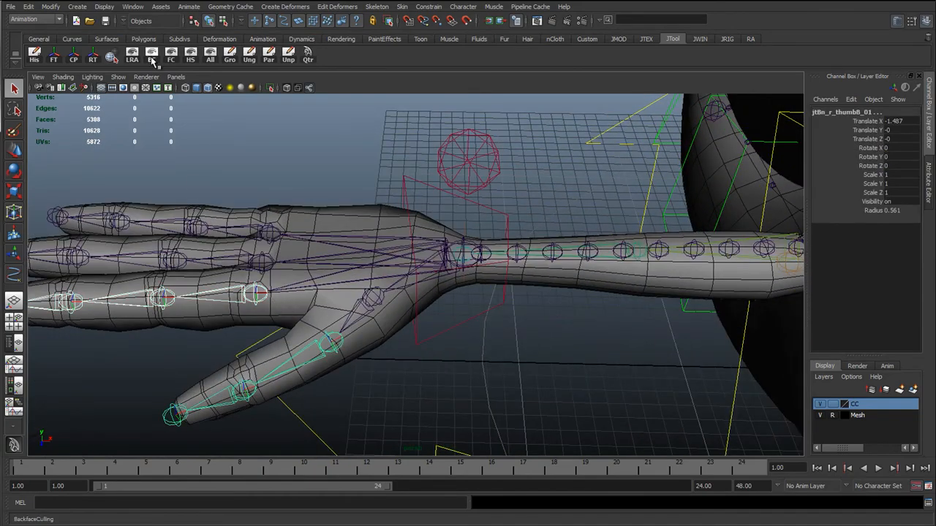
mouse_move(310, 293)
alt+mouse_down()
mouse_move(297, 265)
mouse_move(303, 294)
alt+mouse_up()
key(ctrl+z)
key(ctrl+z)
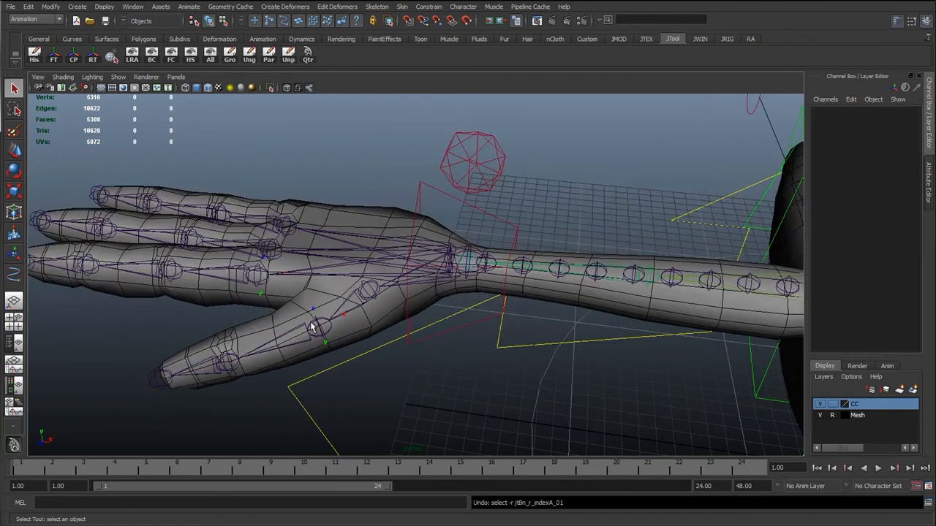
click(313, 323)
shift+click(261, 274)
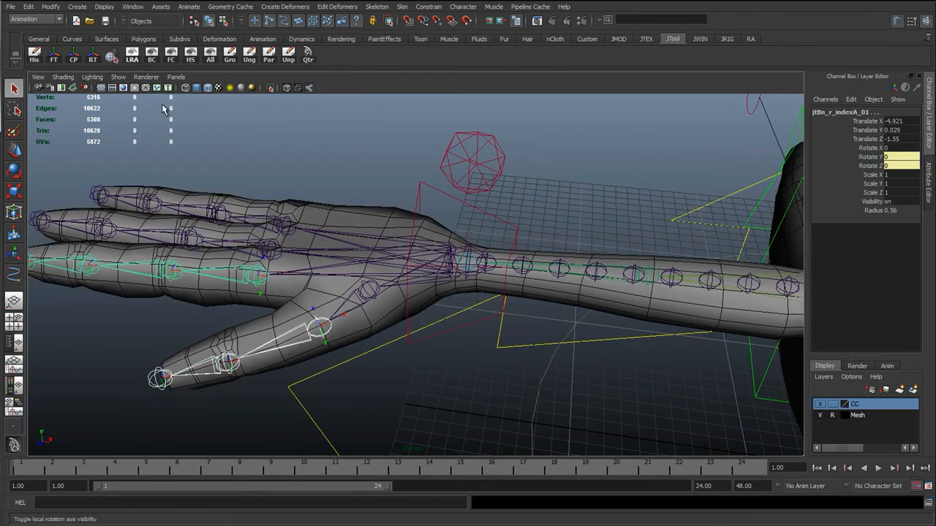
click(350, 187)
Step: Select the right hand control cc_r_hand_01 and open the Connection Editor with it as the output object
click(449, 193)
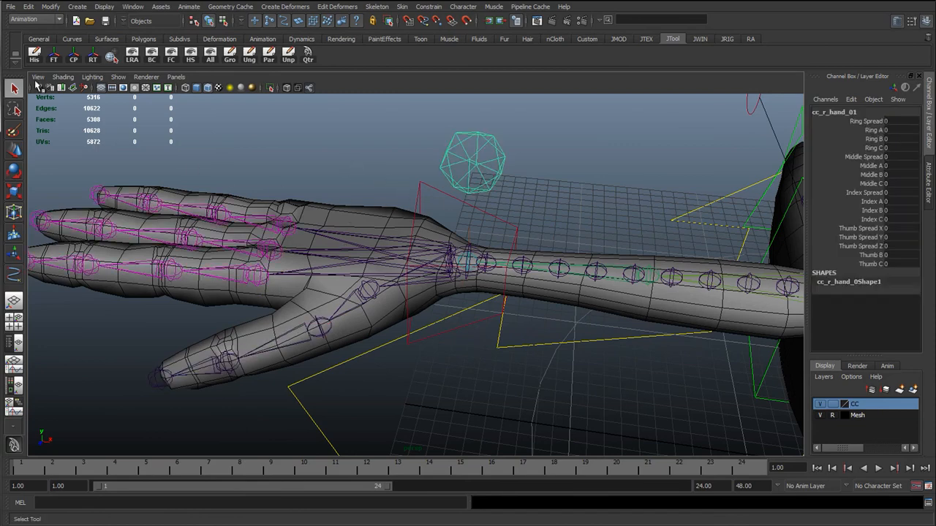
click(133, 7)
mouse_move(153, 23)
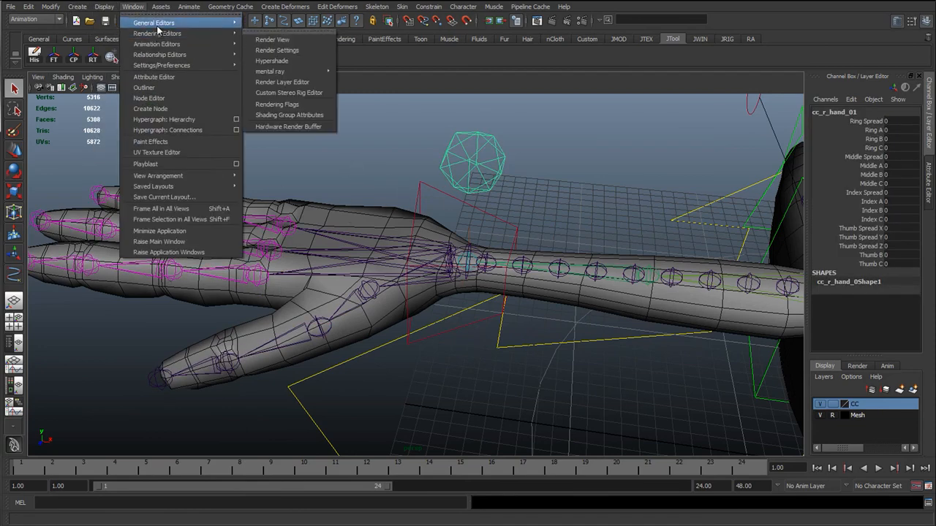
click(280, 52)
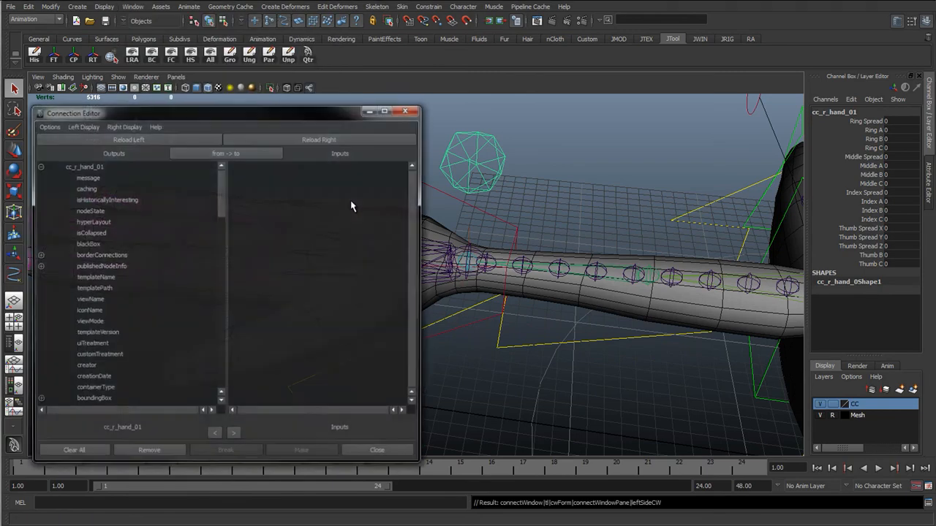
alt+middle_drag(688, 249, 900, 250)
scroll(164, 305, down, 20)
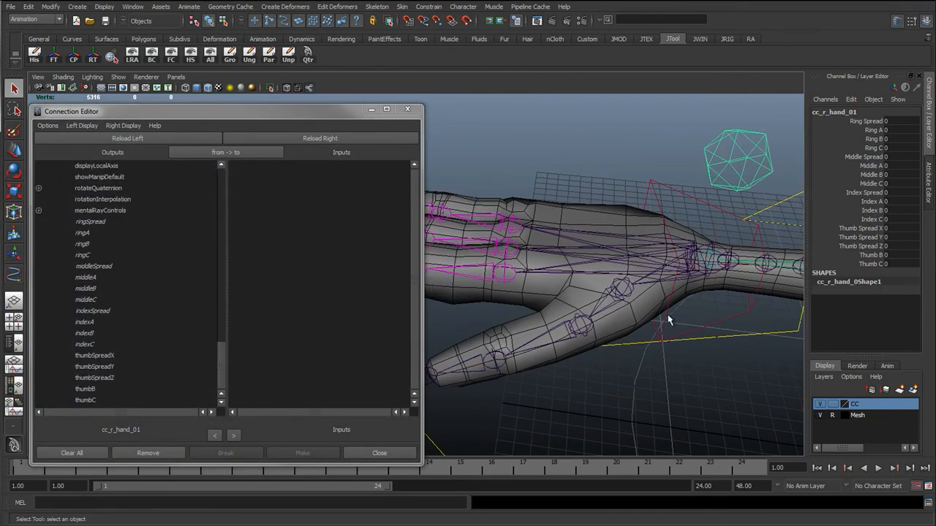
Step: Load the right thumb's base joint jtBn_r_thumbA_01 as the input object and connect thumbSpreadX to its rotateX
click(616, 295)
click(320, 138)
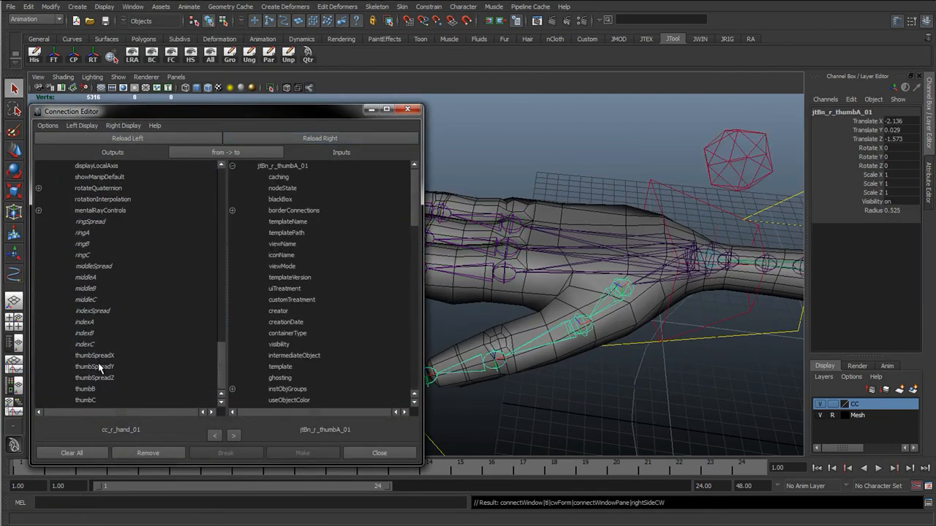
click(106, 356)
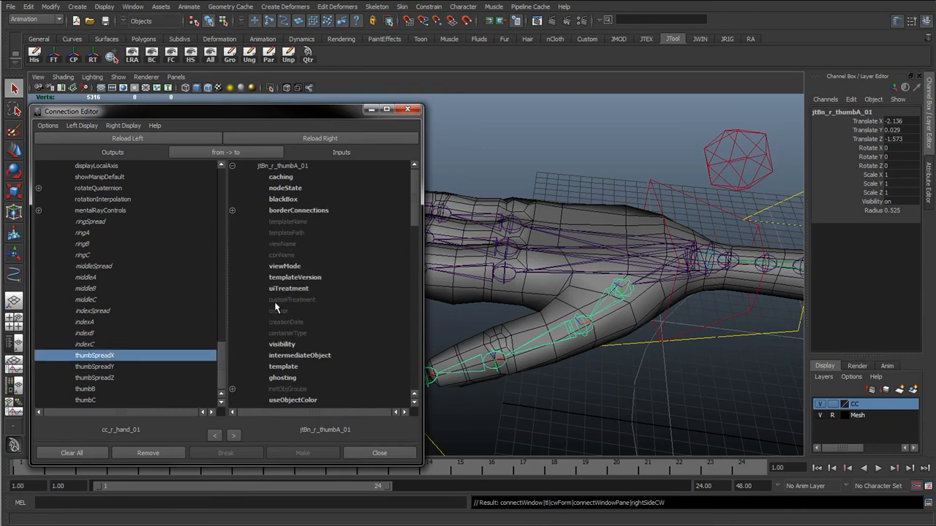
scroll(275, 308, down, 10)
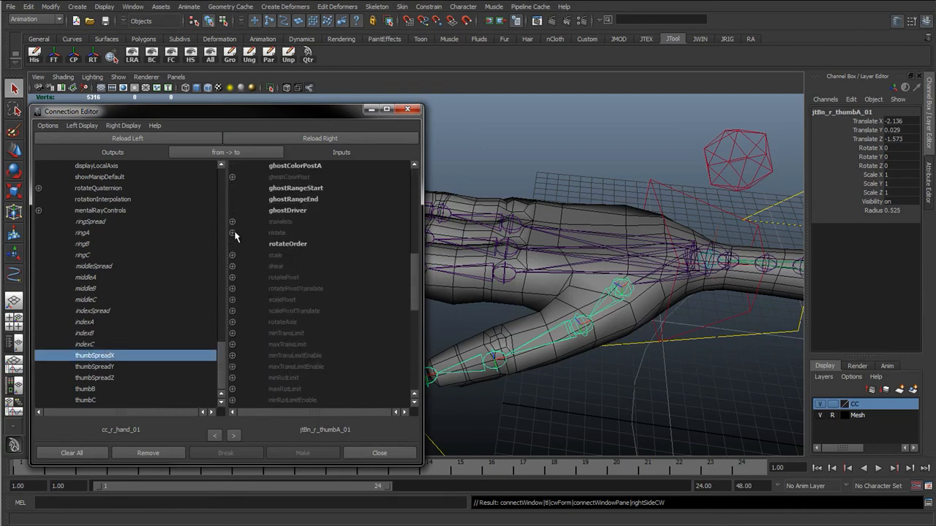
click(232, 233)
click(295, 244)
Step: Connect the right hand control's thumbSpreadY to rotateY and thumbSpreadZ to rotateZ of jtBn_r_thumbA_01
click(95, 367)
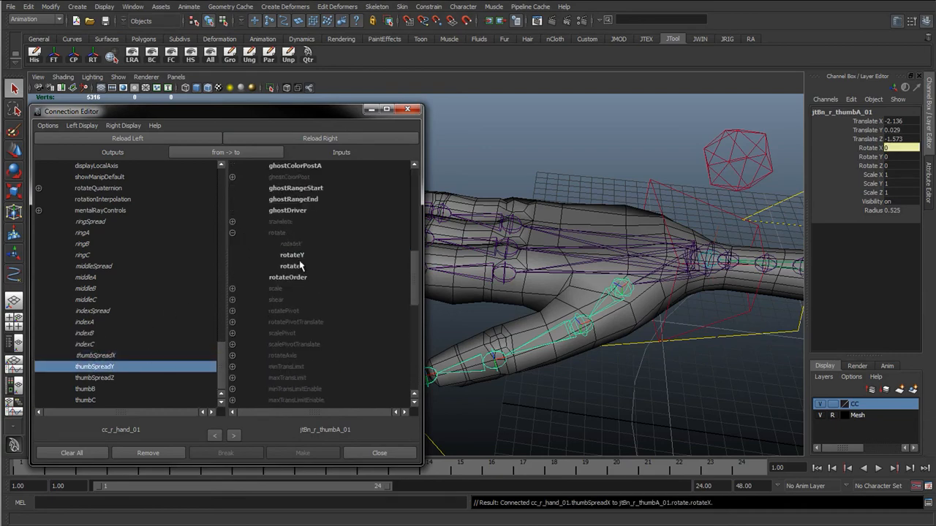
click(296, 255)
click(109, 378)
click(292, 266)
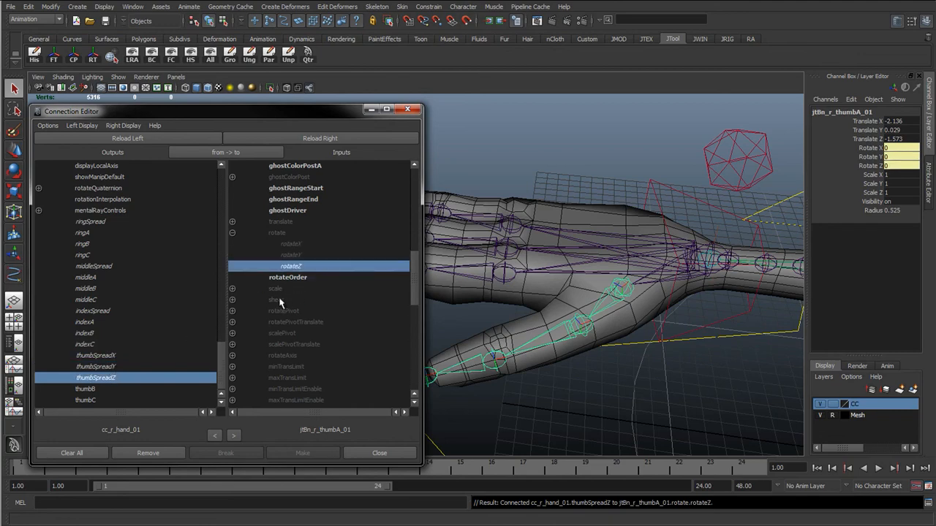
Step: Load jtBn_r_thumbB_01 as the input object and connect the right hand control's thumbB to its rotateZ
click(586, 330)
click(369, 141)
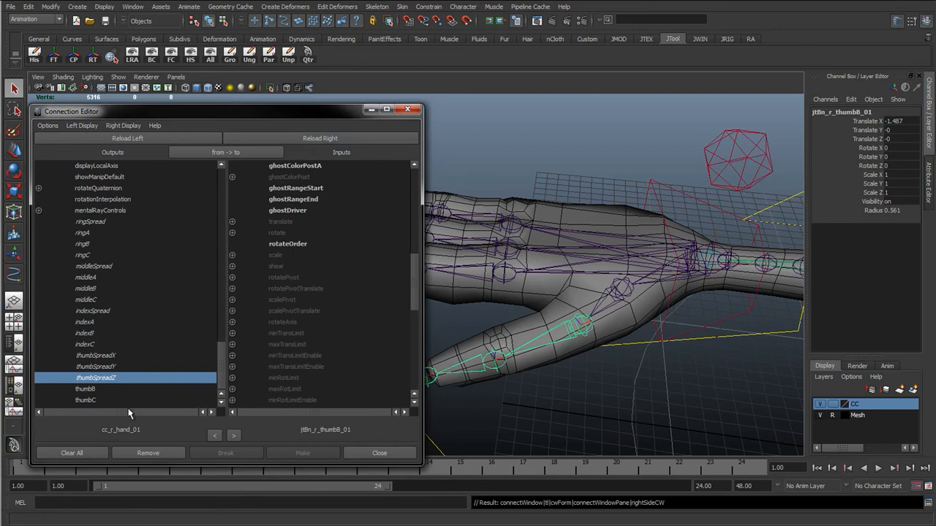
click(86, 389)
click(232, 233)
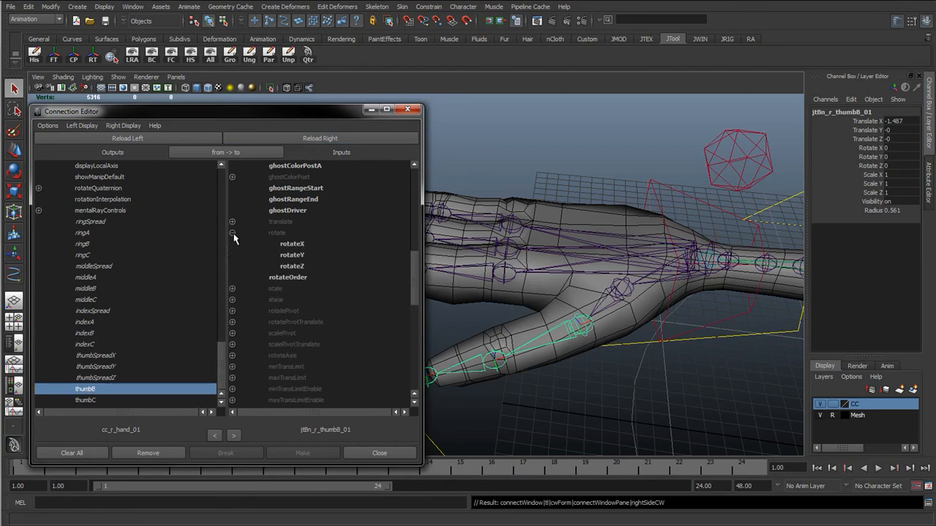
click(291, 266)
Step: Load jtBn_r_thumbC_01 as the input object and connect the right hand control's thumbC to its rotateZ
click(494, 369)
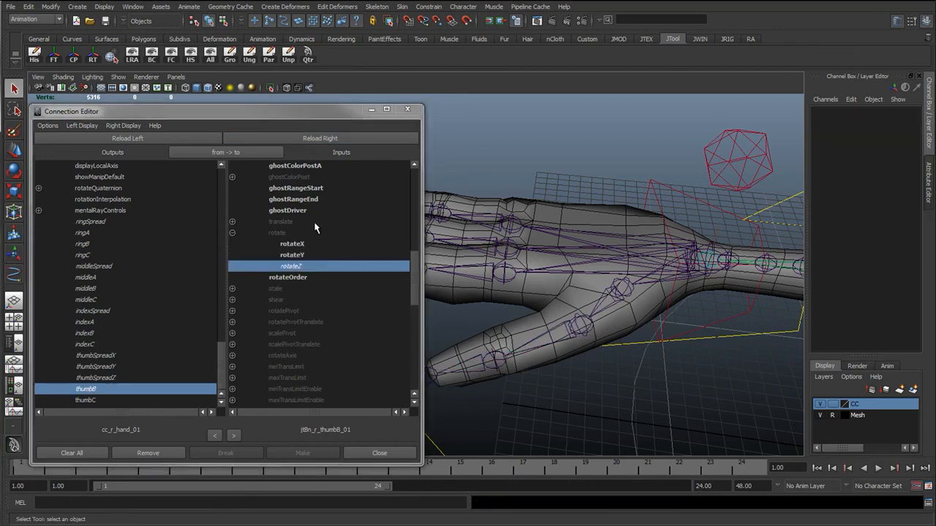
click(483, 356)
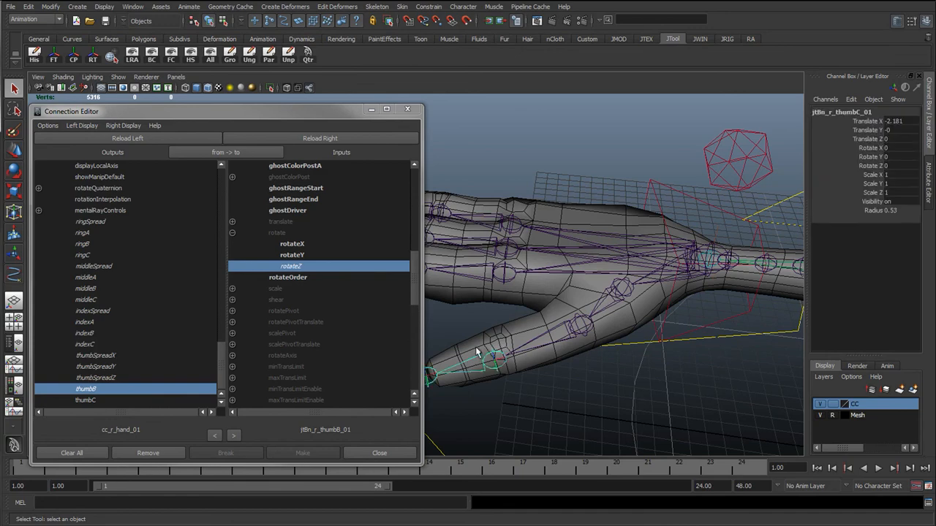
click(326, 140)
click(88, 400)
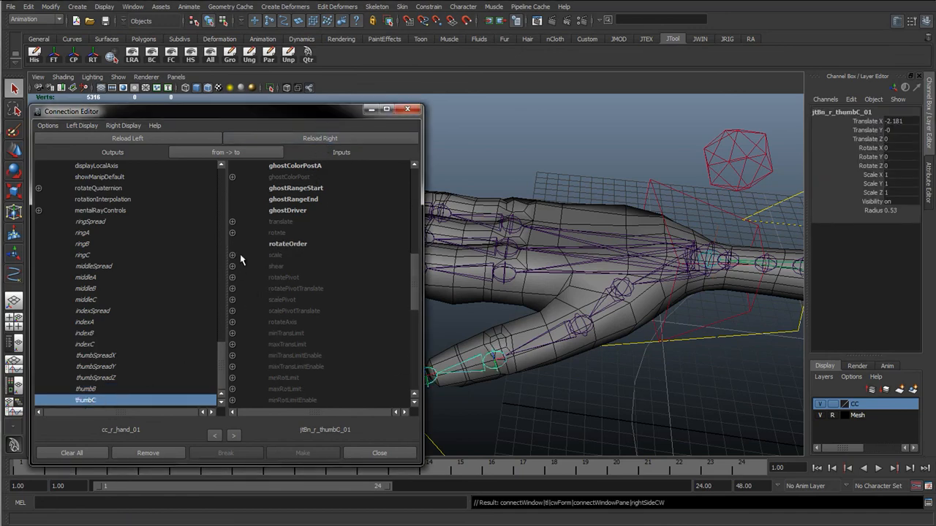
click(232, 233)
click(307, 267)
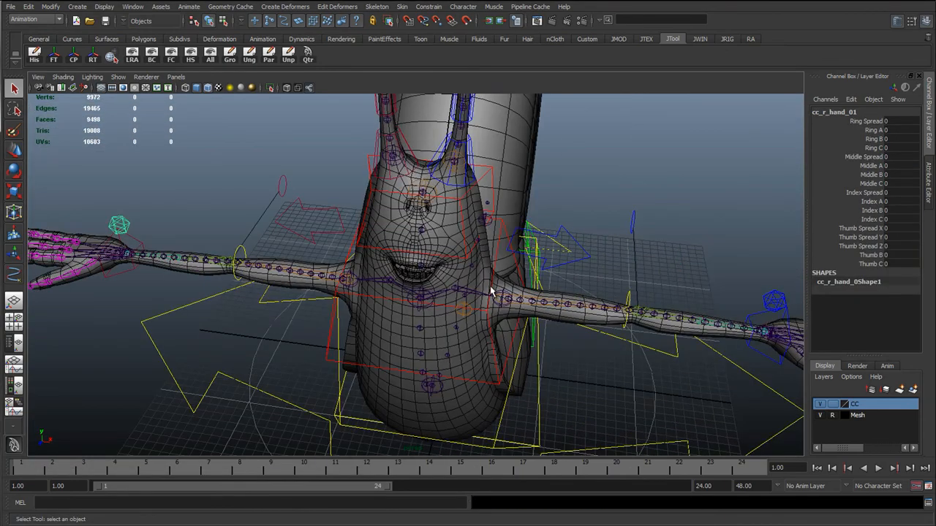
Step: Add the left hand control to the selection, test bending both thumbs with Thumb B, and undo the changes
alt+right_drag(612, 285, 406, 285)
shift+click(641, 289)
alt+drag(651, 300, 699, 274)
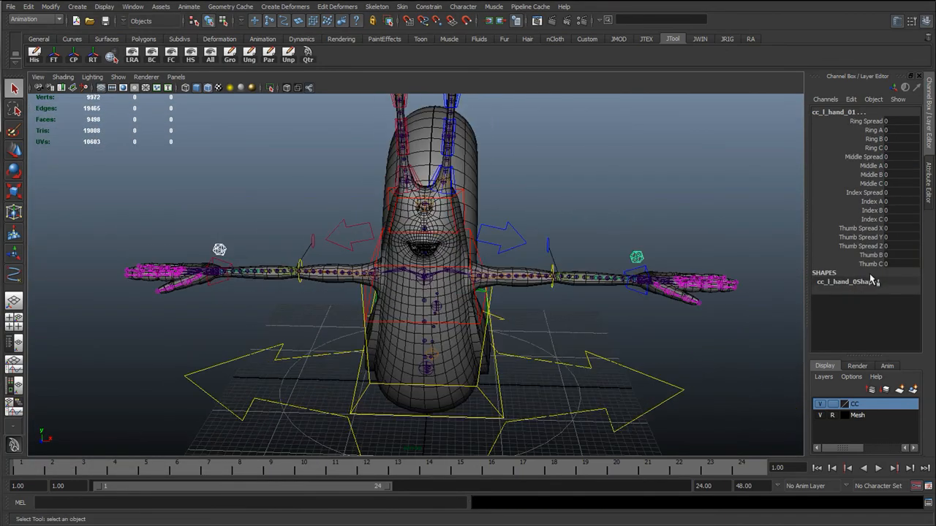
click(872, 256)
middle_drag(669, 302, 785, 311)
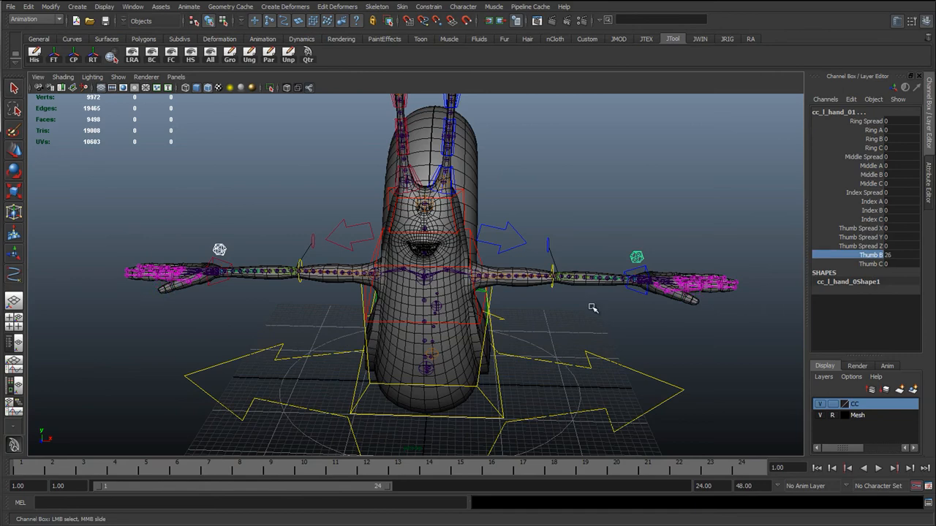
key(ctrl+z)
scroll(375, 342, up, 2)
alt+drag(375, 343, 382, 389)
middle_drag(432, 368, 409, 376)
key(ctrl+z)
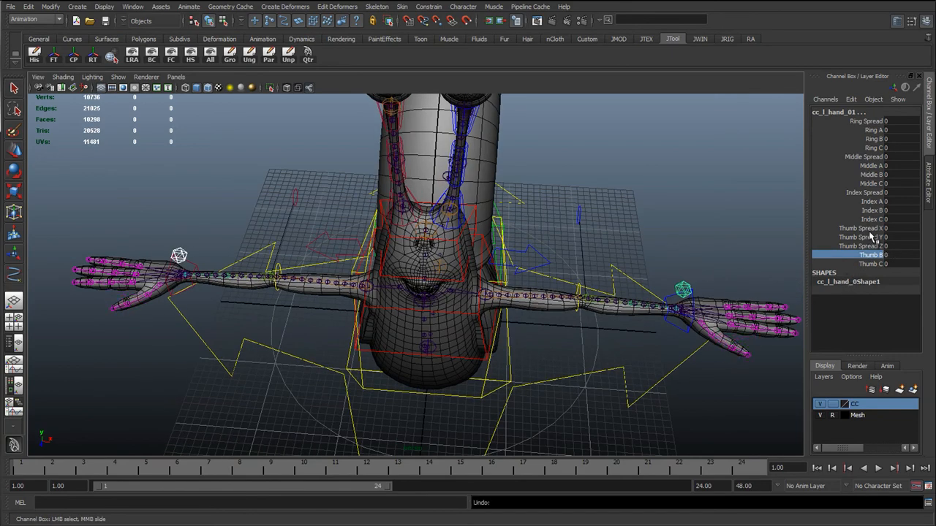
Step: Test Thumb Spread X on both hand controls with a negative value and undo the change
click(863, 228)
middle_drag(577, 305, 673, 316)
key(ctrl+z)
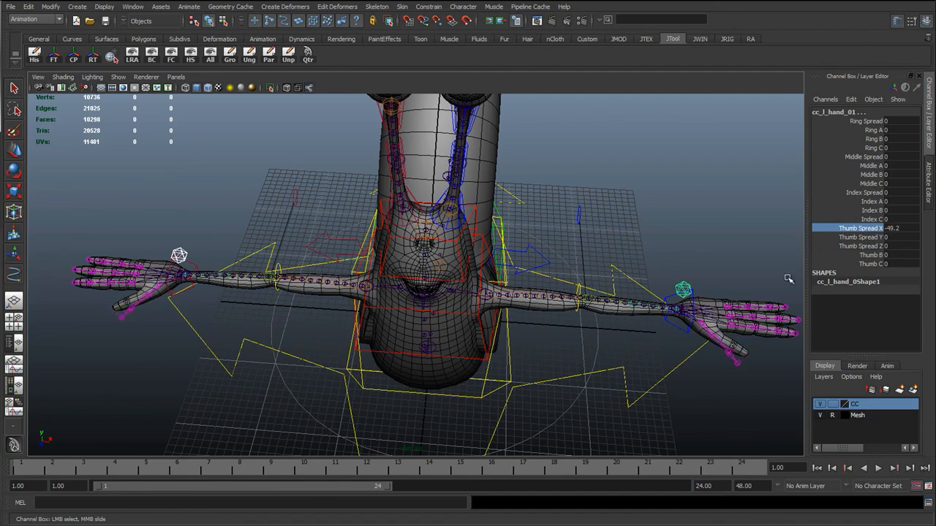
Step: Test Thumb Spread Y on both hand controls at about -18, inspect the thumbs, and reset it to 0
click(863, 237)
middle_drag(569, 313, 422, 314)
alt+drag(484, 342, 500, 294)
key(ctrl+z)
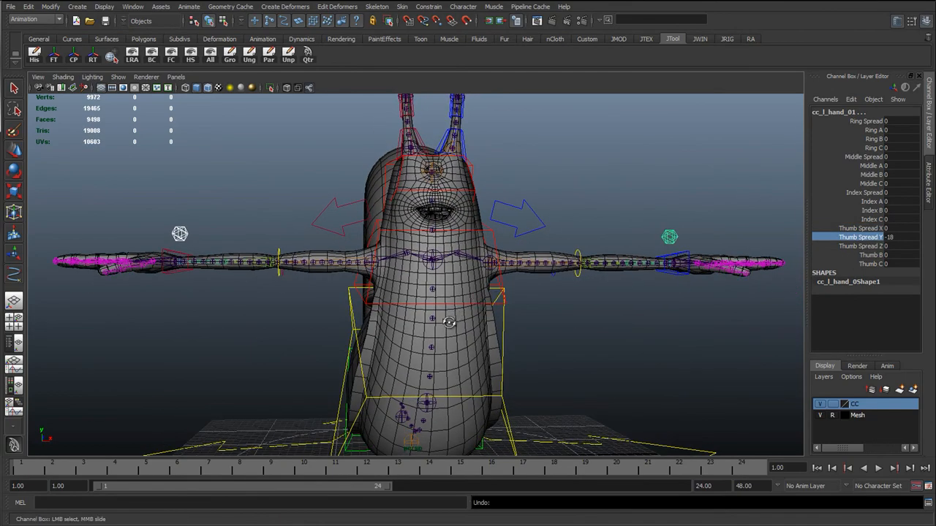
alt+drag(449, 321, 468, 337)
click(899, 237)
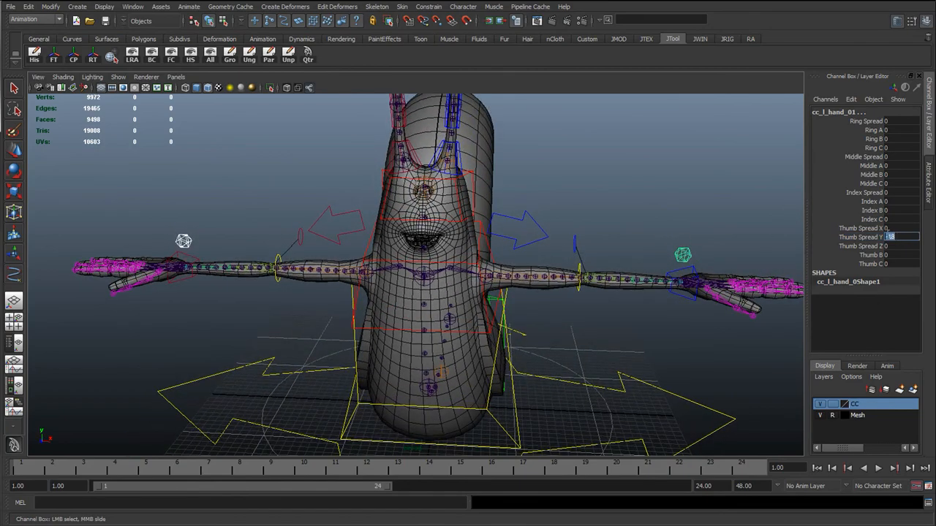
text(0)
key(Return)
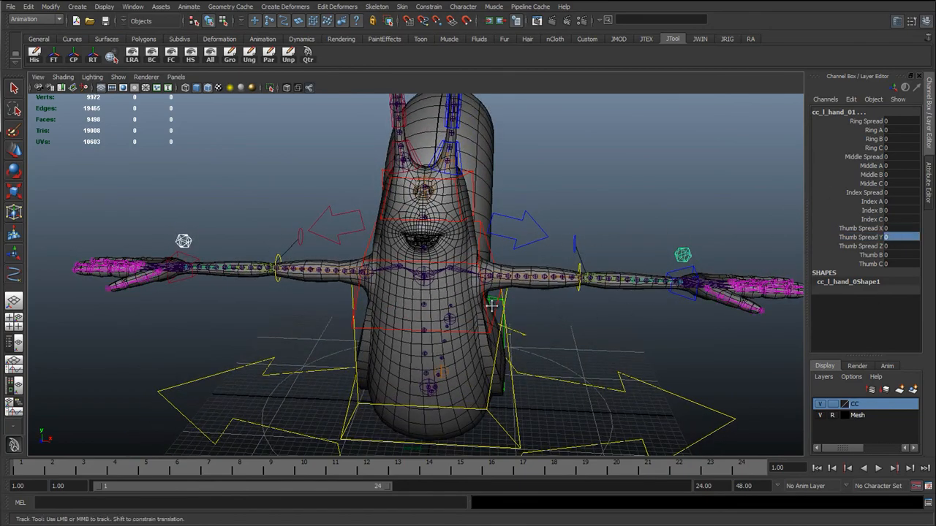
Step: Test moving and rotating the left wrist control cc_l_wrist_01, undo both transforms, and clear the selection
alt+drag(552, 309, 689, 210)
alt+middle_drag(689, 209, 663, 265)
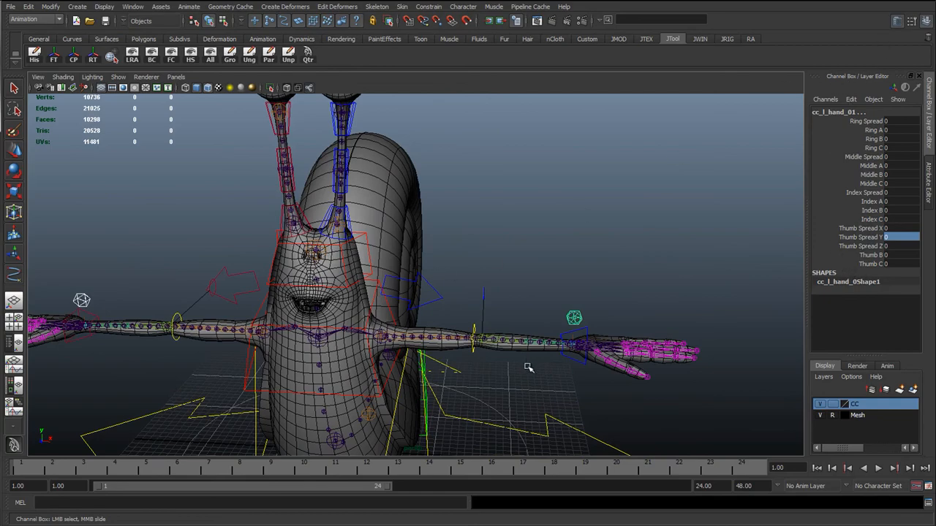
alt+drag(528, 367, 539, 322)
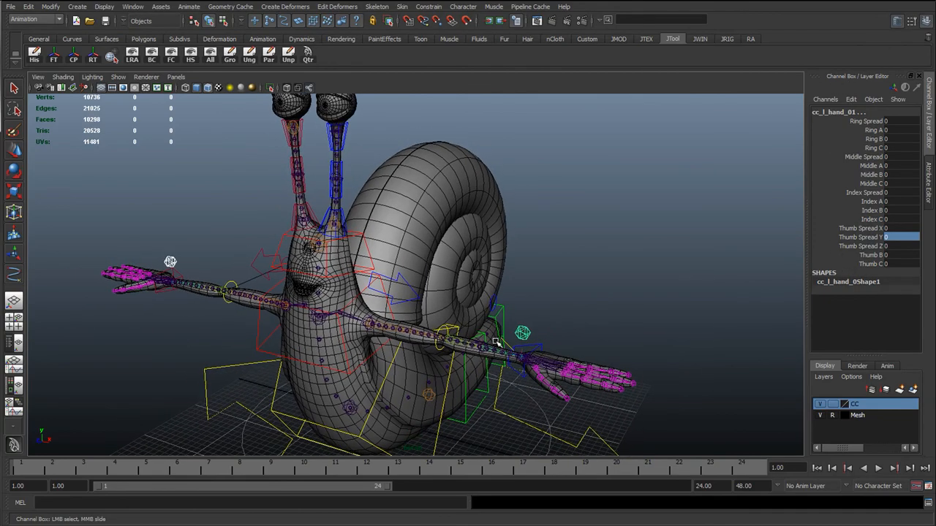
alt+drag(495, 342, 529, 339)
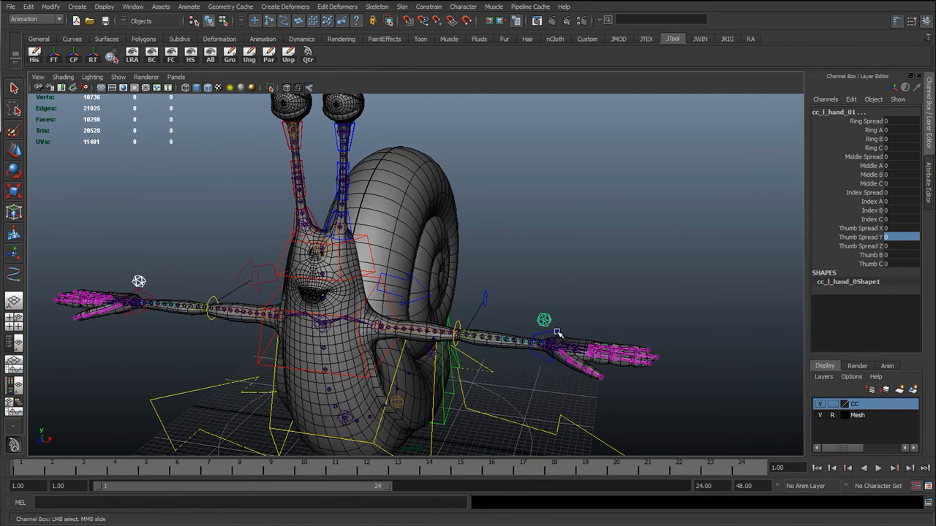
click(557, 334)
key(w)
drag(545, 344, 454, 293)
key(e)
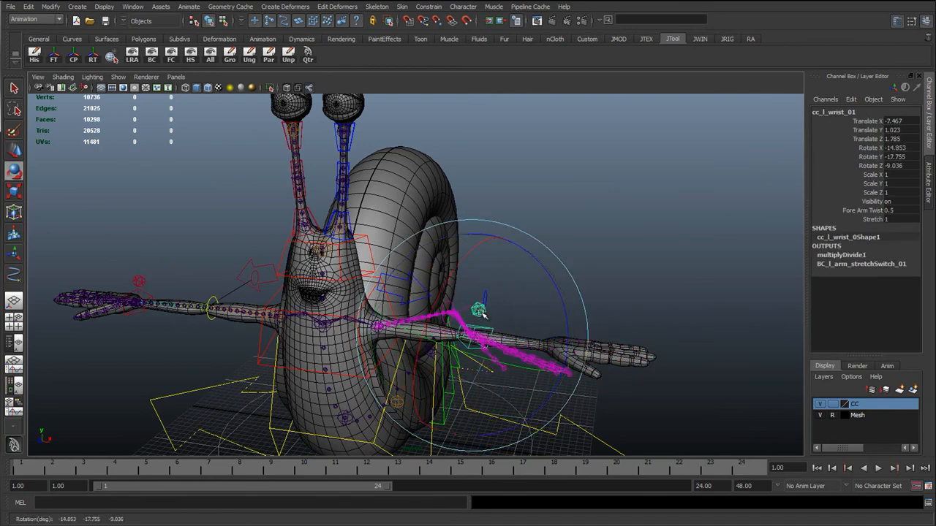
key(ctrl+z)
key(ctrl+z)
key(w)
click(524, 224)
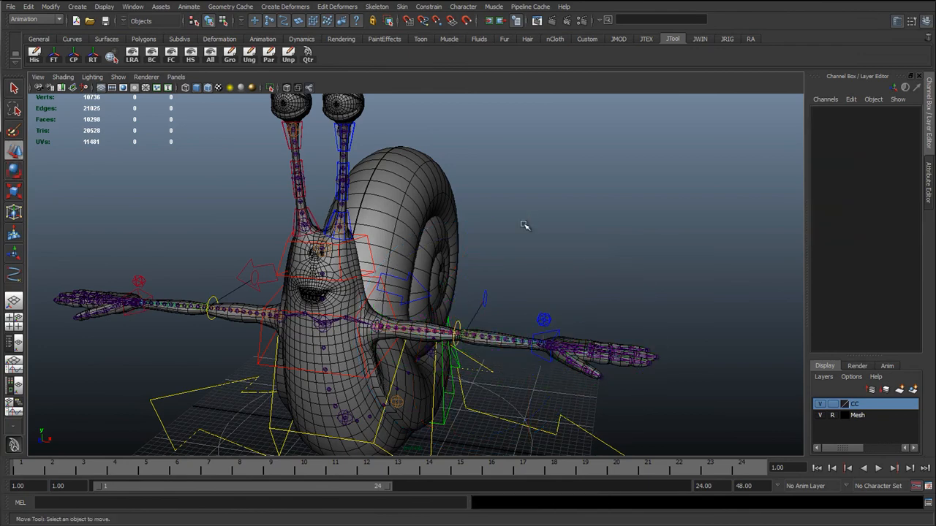
alt+drag(390, 338, 397, 325)
alt+middle_drag(397, 324, 390, 343)
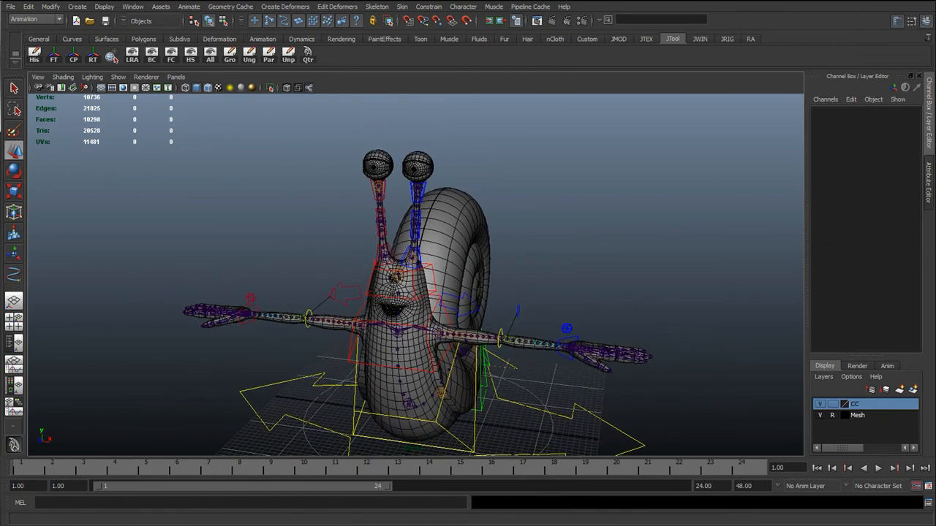